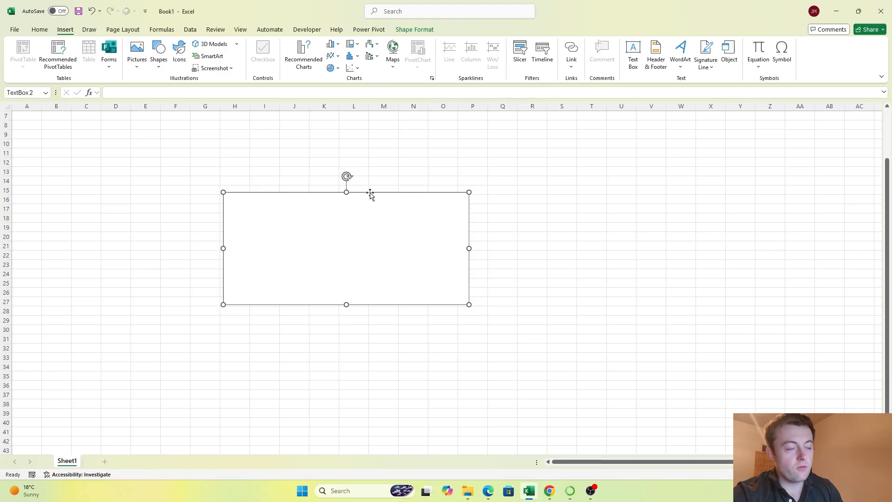
# Step: Move the large empty text box up to around cells B9:J20 and delete the small text box
pyautogui.moveTo(369, 193); pyautogui.dragTo(192, 130)
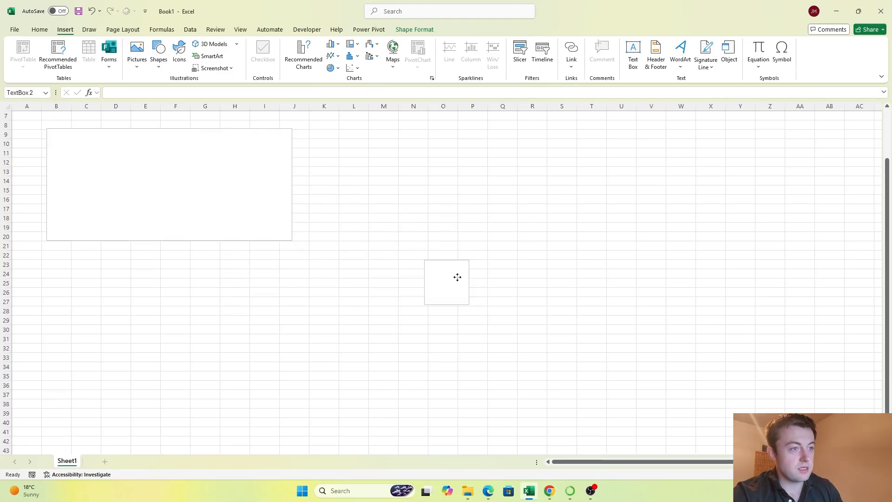
pyautogui.click(432, 266)
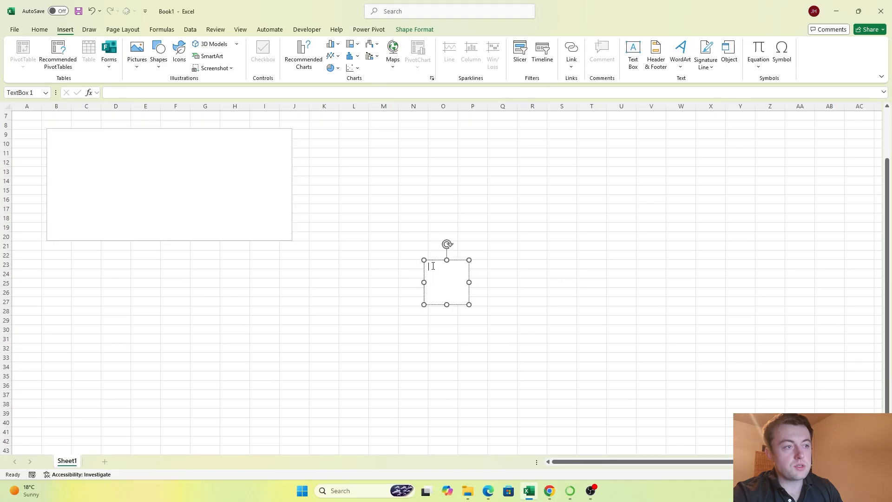
pyautogui.click(429, 262)
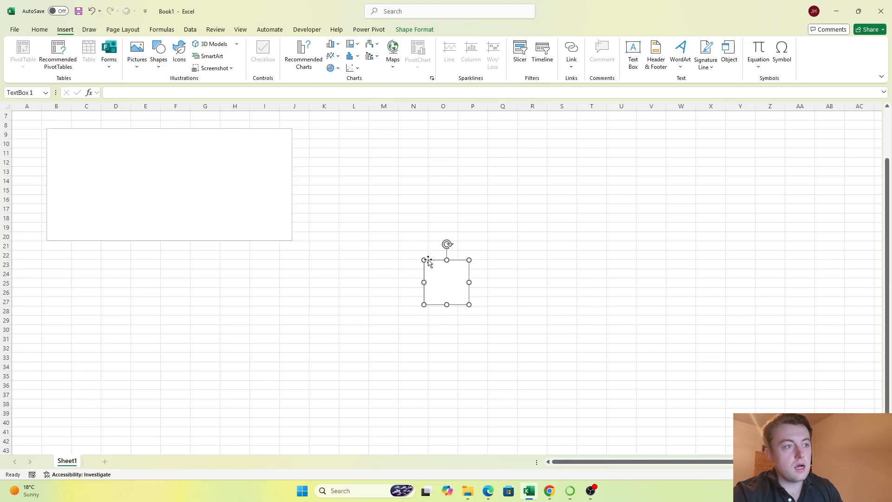
pyautogui.press('Delete')
# Step: Start a list of matrix functions in the text box with "MMULT,"
pyautogui.click(191, 143)
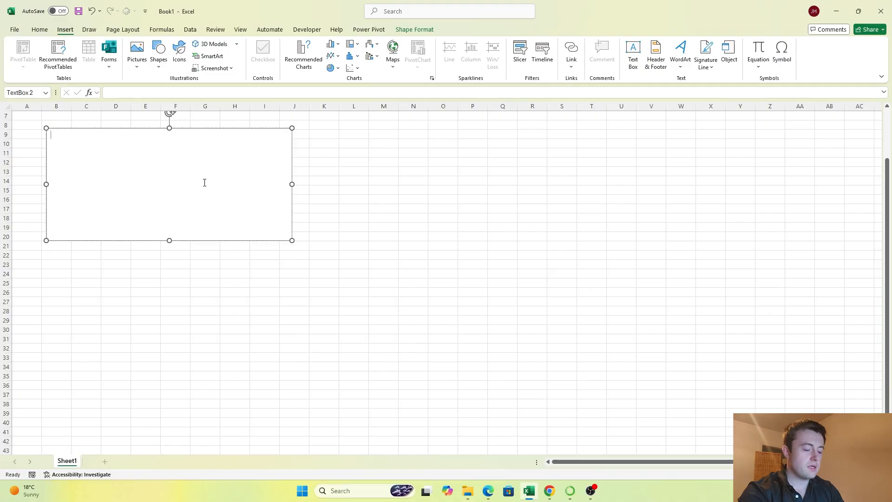
pyautogui.write('MMULT')
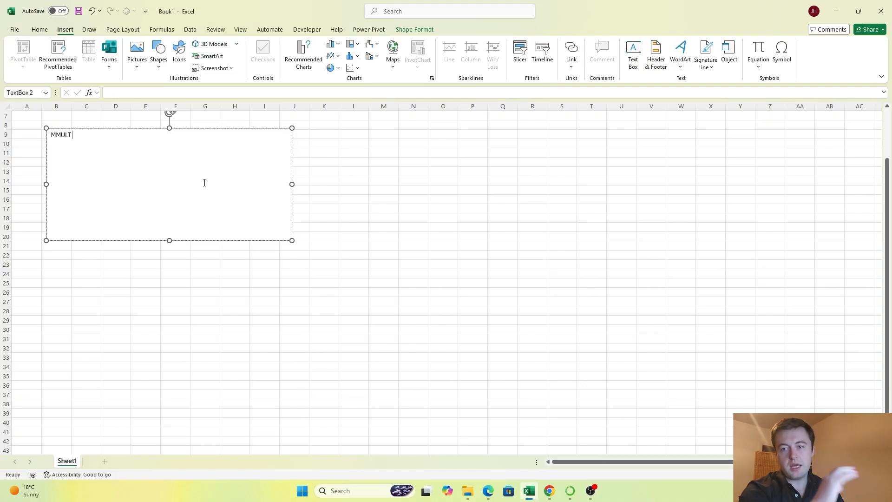
pyautogui.write(',')
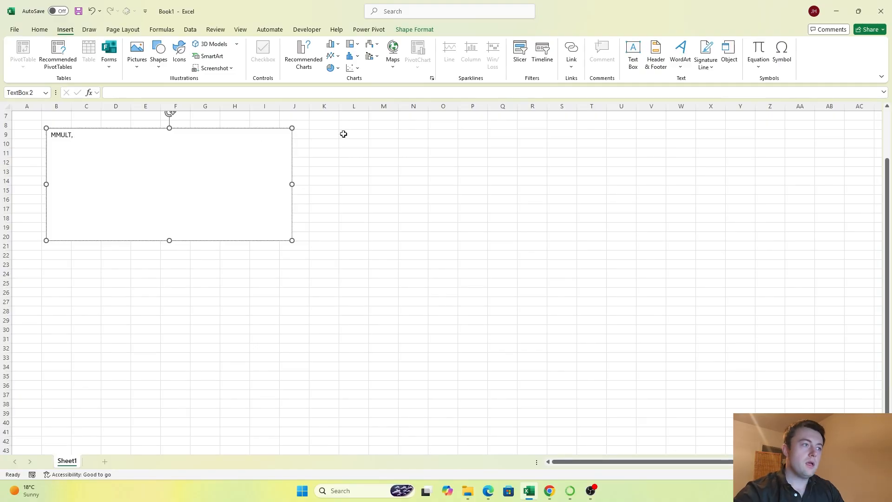
pyautogui.moveTo(349, 136); pyautogui.dragTo(508, 134)
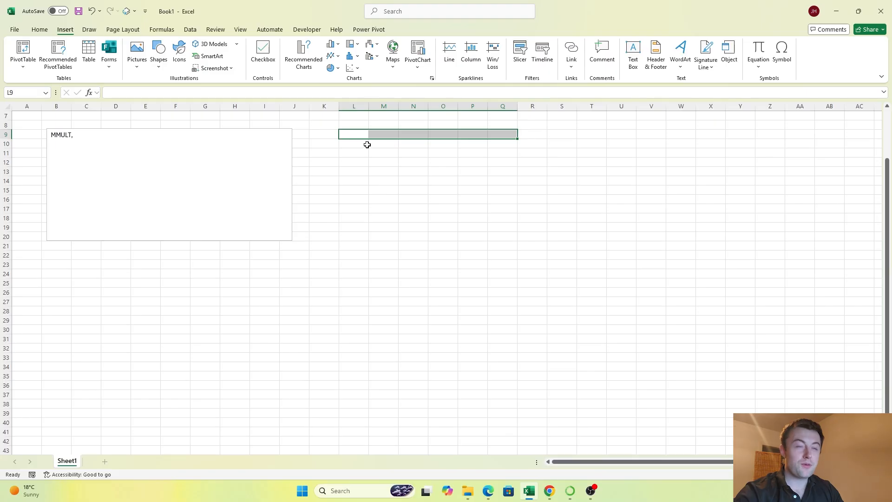
pyautogui.moveTo(361, 135); pyautogui.dragTo(359, 200)
pyautogui.click(365, 207)
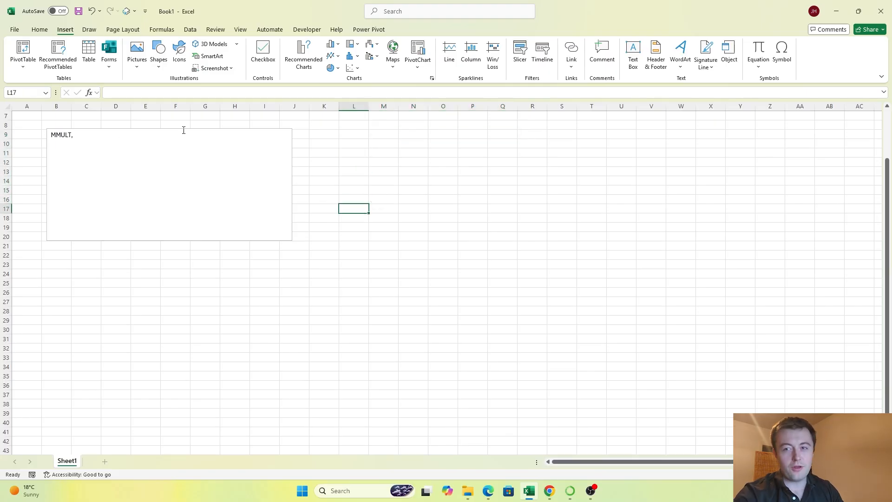
# Step: Add Transpose, =MINVERSE, =MDETERM and =MUNIT to the text box list, and shorten the box to about row 13
pyautogui.click(105, 137)
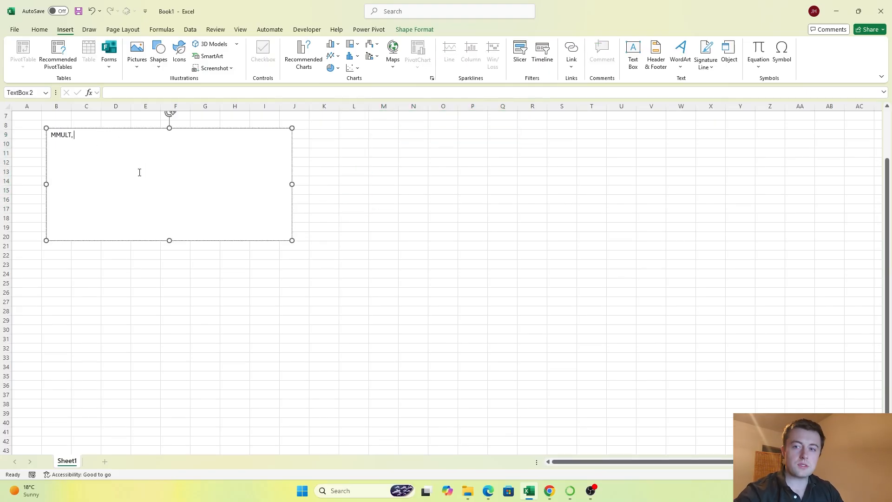
pyautogui.write('Transpose')
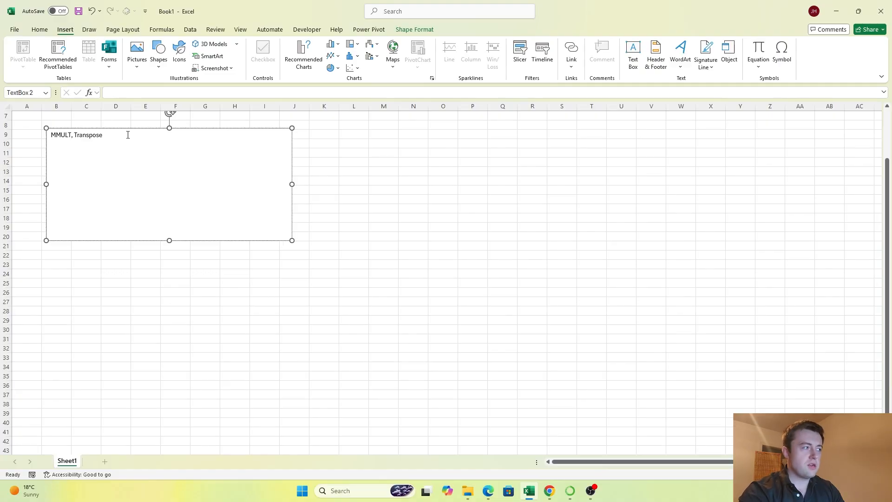
pyautogui.write('=')
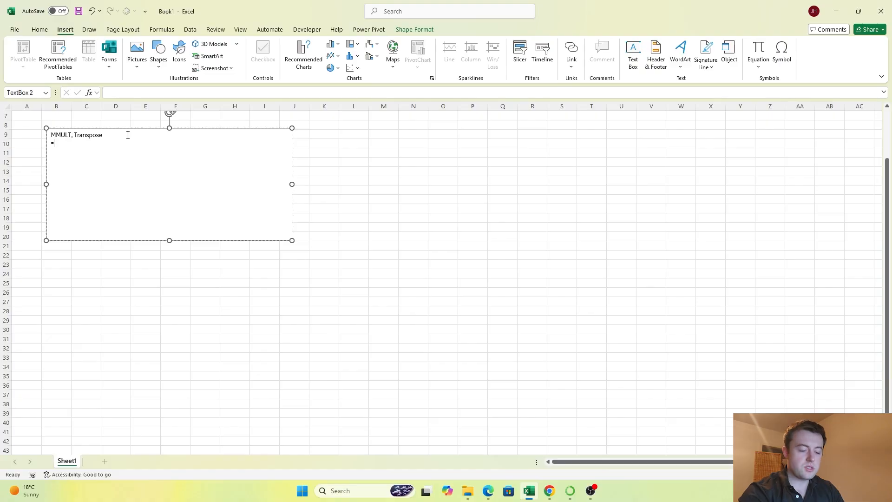
pyautogui.write('MINVERSE ')
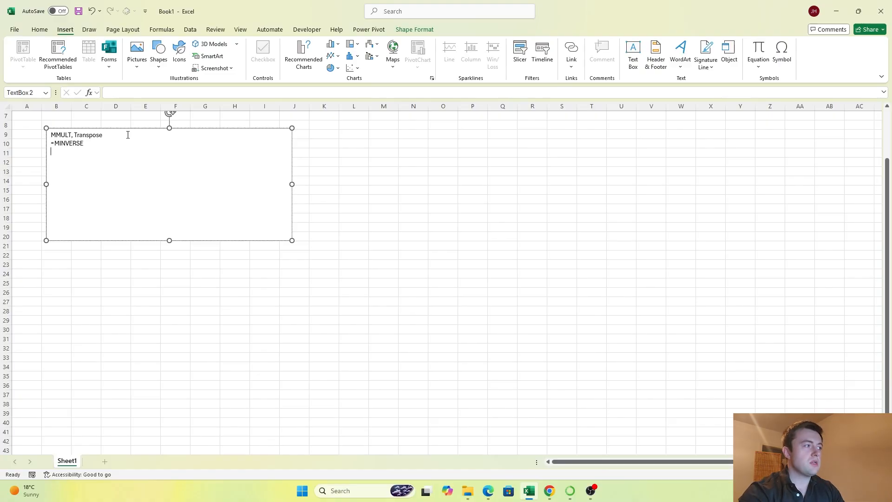
pyautogui.write('=MDETERM')
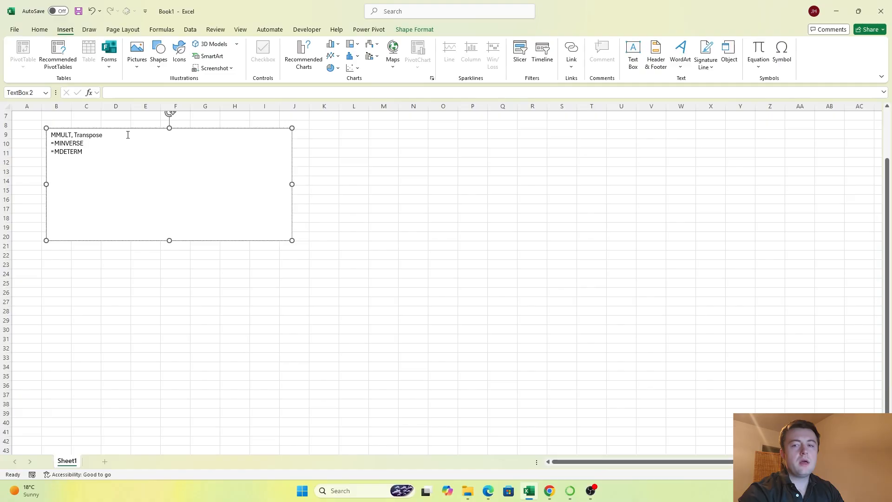
pyautogui.press('Return')
pyautogui.write('=')
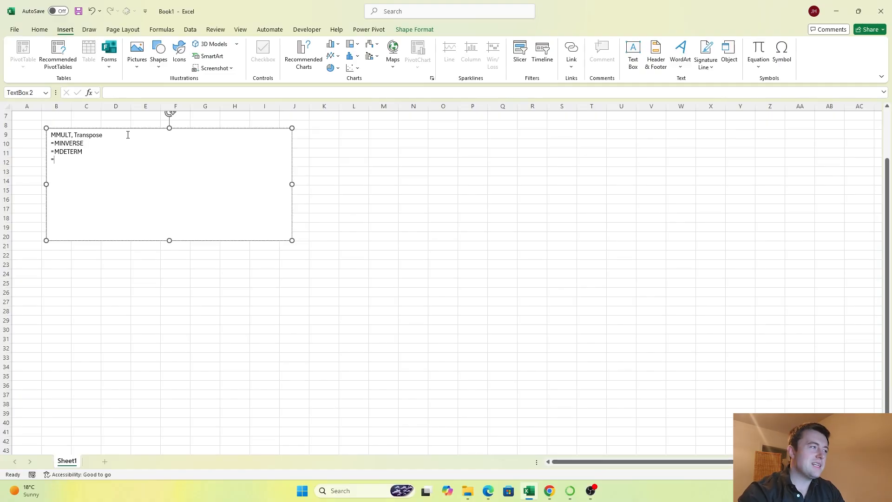
pyautogui.write('MUNIT')
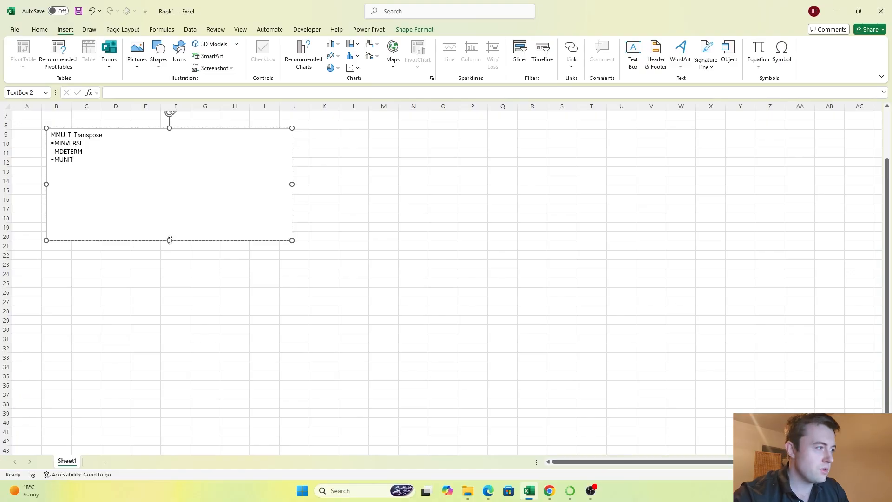
pyautogui.moveTo(170, 241); pyautogui.dragTo(163, 176)
# Step: Enter =SEQUENCE(1,4,1,1) in cell M9 to generate the matrix's first row
pyautogui.click(372, 134)
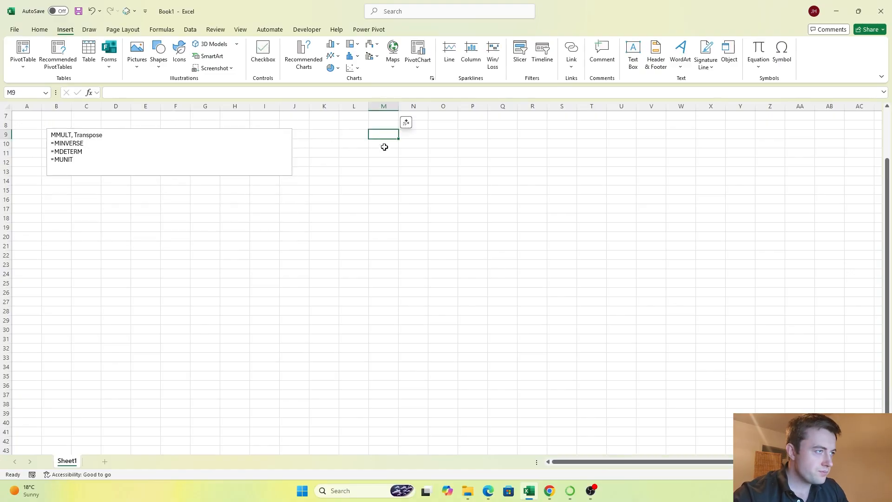
pyautogui.write('=SEQ')
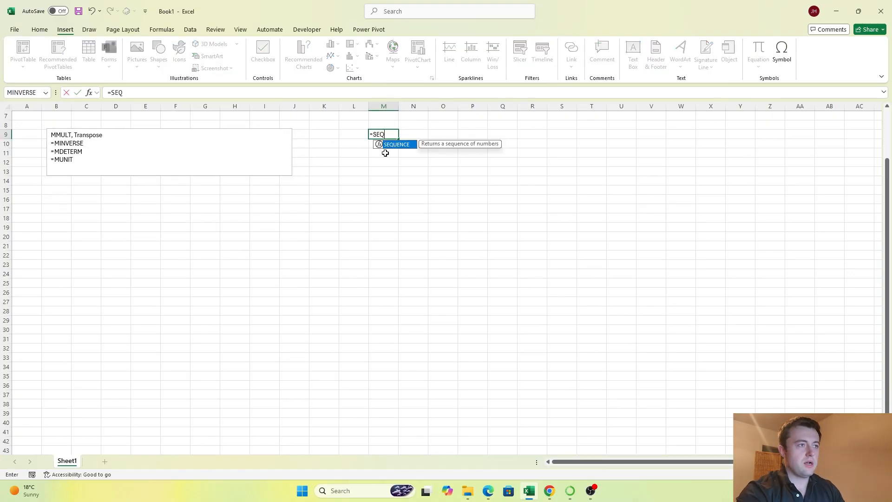
pyautogui.write('UENCE(')
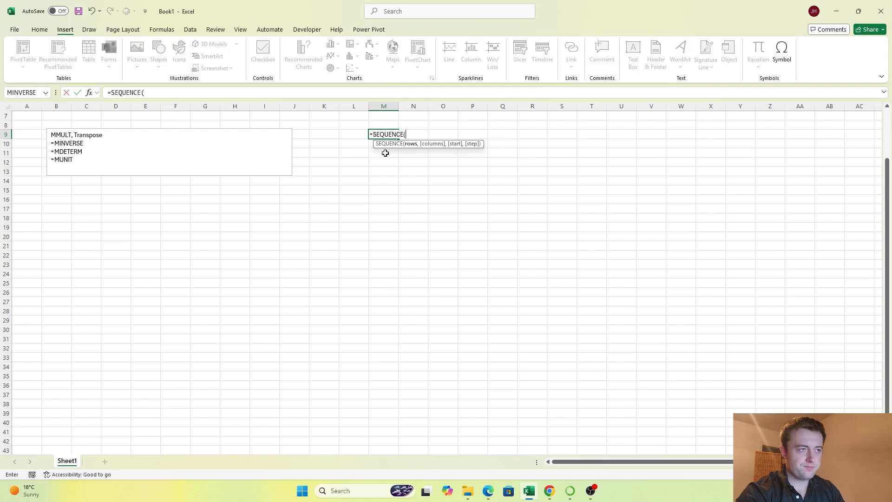
pyautogui.write('1,')
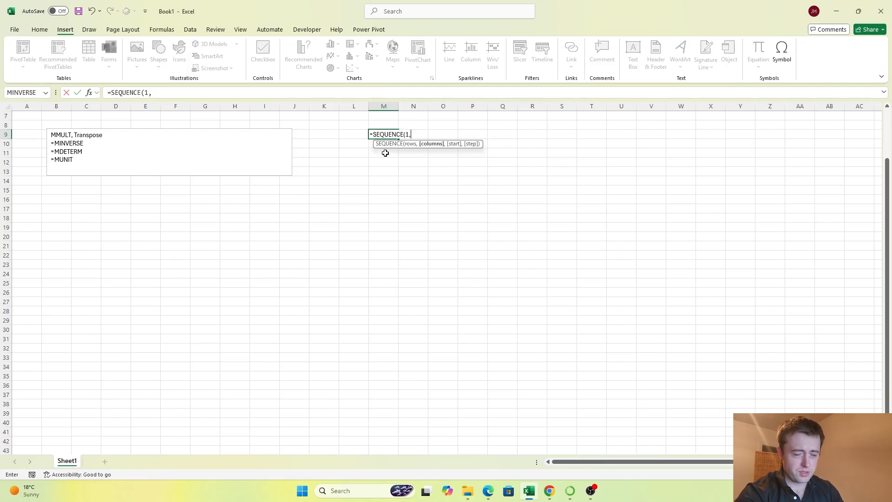
pyautogui.write('4,1,1')
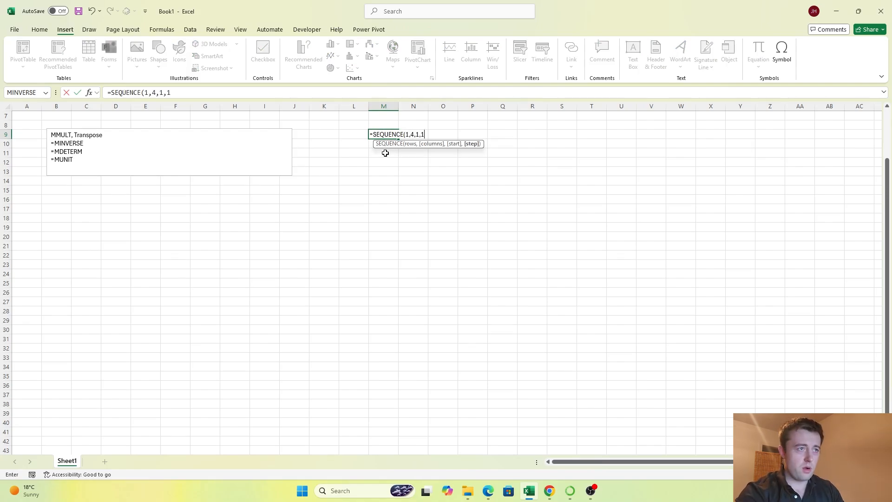
pyautogui.press('Return')
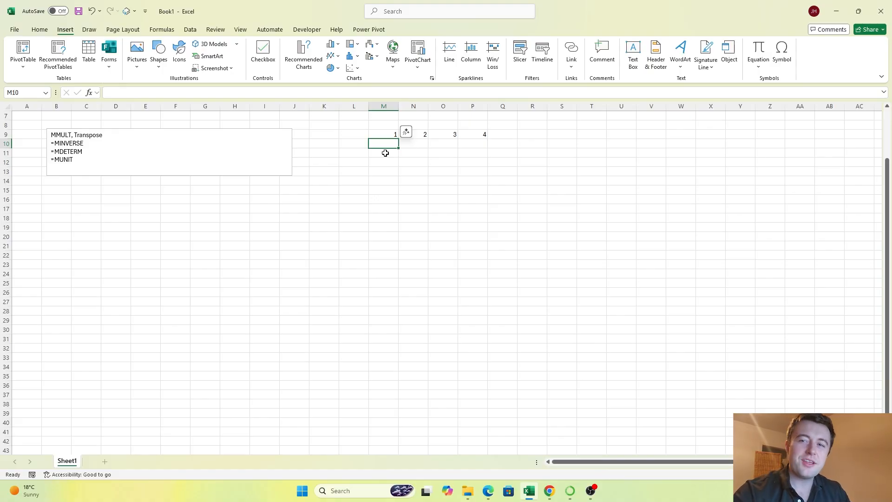
# Step: Enter the formula =M9+4 in cell M10 to begin the matrix's second row
pyautogui.write('=')
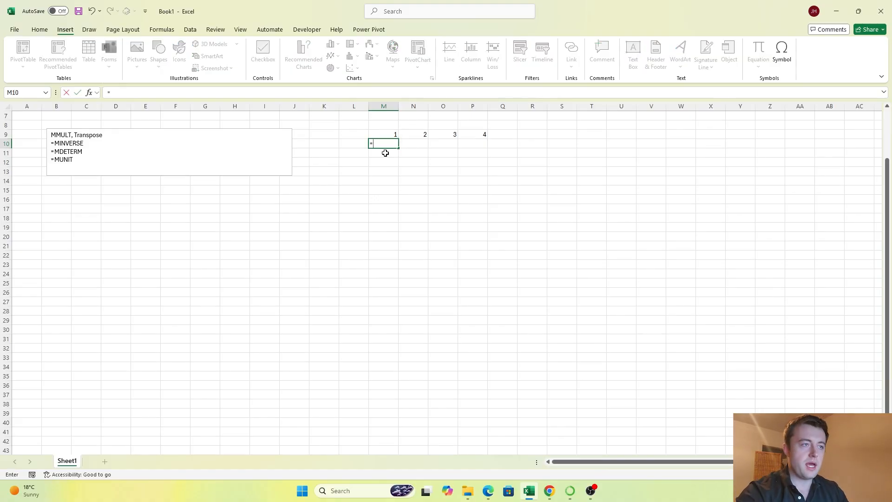
pyautogui.press('Up')
pyautogui.write('+4')
pyautogui.press('Return')
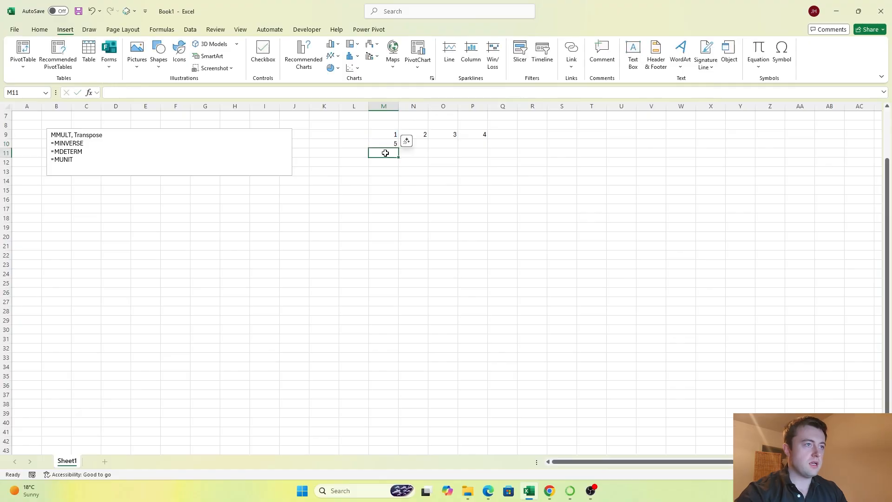
# Step: Copy the M10 formula across M10:P12 to complete the four-by-four matrix
pyautogui.press('Up')
pyautogui.hotkey('ctrl', 'c')
pyautogui.hotkey('shift', 'Right')
pyautogui.hotkey('shift', 'Right')
pyautogui.hotkey('shift', 'Right')
pyautogui.hotkey('shift', 'Down')
pyautogui.hotkey('shift', 'Down')
pyautogui.hotkey('ctrl', 'v')
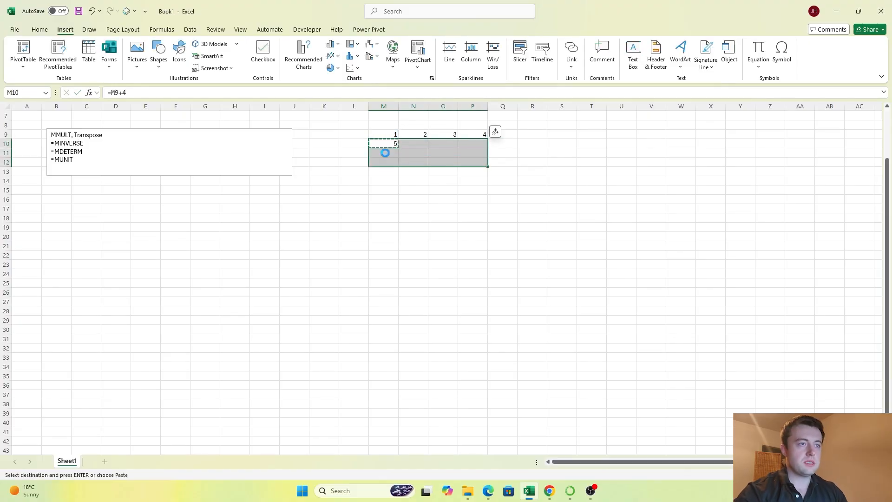
# Step: Number the matrix columns 1, 2, 3 and 4 in cells M8:P8
pyautogui.press('Up')
pyautogui.press('Up')
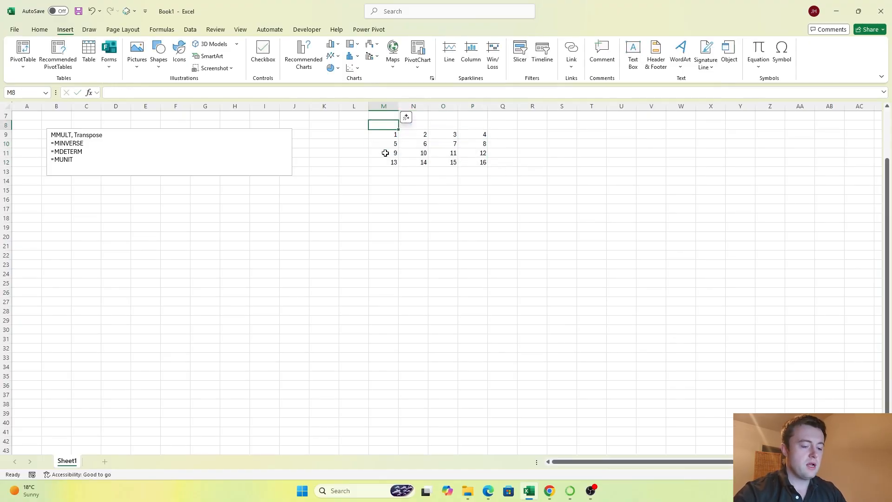
pyautogui.press('Right')
pyautogui.write('2')
pyautogui.press('Right')
pyautogui.write('3')
pyautogui.press('Left')
pyautogui.press('Left')
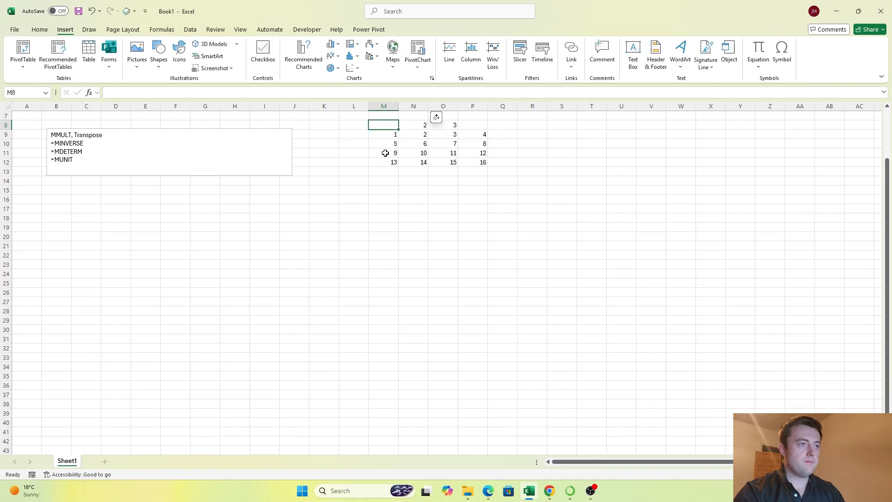
pyautogui.write('1')
pyautogui.press('Right')
pyautogui.press('Right')
pyautogui.press('Right')
pyautogui.write('4')
pyautogui.press('Return')
# Step: Enter =TRANSPOSE(M8:P8) in cell L9 to create the matrix's row numbers
pyautogui.press('Left')
pyautogui.press('Left')
pyautogui.press('Left')
pyautogui.press('Left')
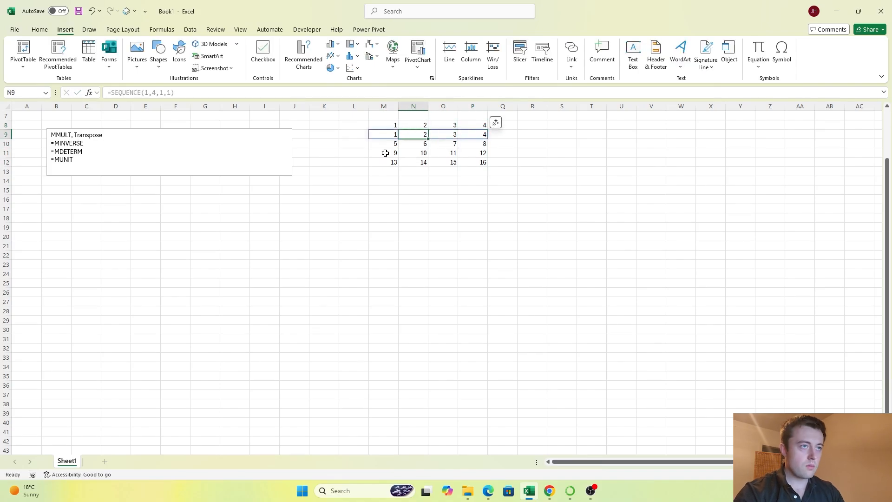
pyautogui.write('=TRANPS')
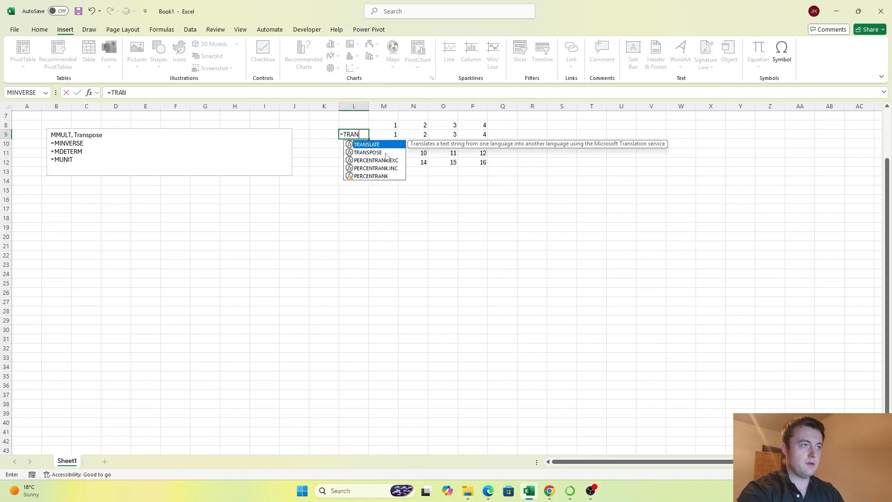
pyautogui.press('BackSpace')
pyautogui.press('BackSpace')
pyautogui.write('SPOS')
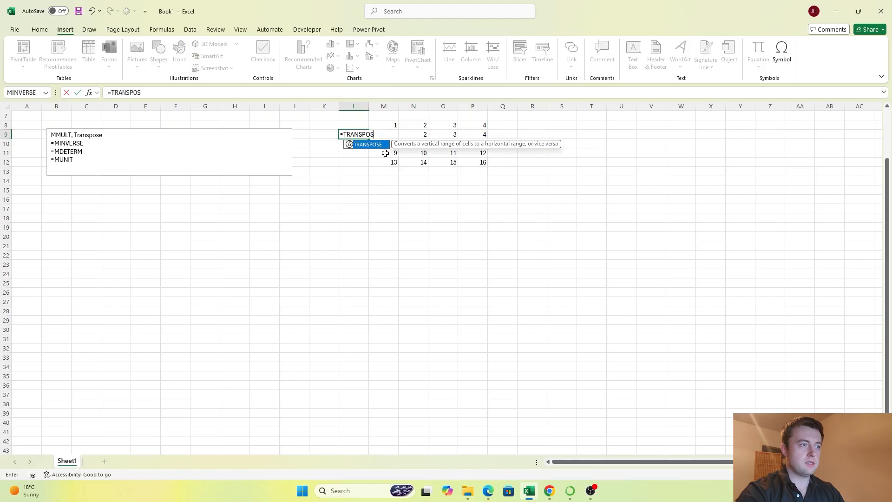
pyautogui.press('Tab')
pyautogui.press('Up')
pyautogui.press('Right')
pyautogui.hotkey('shift', 'Right')
pyautogui.hotkey('shift', 'Right')
pyautogui.hotkey('shift', 'Right')
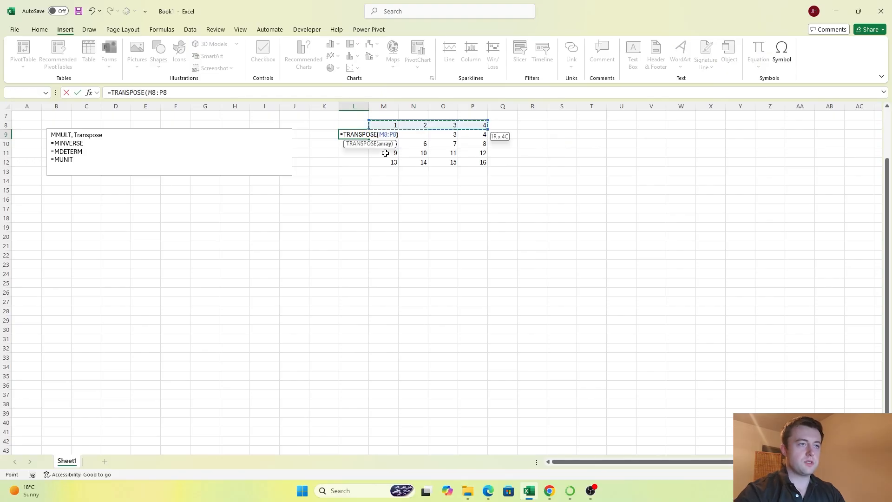
pyautogui.press('Return')
# Step: Fill the row numbers in L9:L12 with a light blue theme colour
pyautogui.press('Up')
pyautogui.hotkey('ctrl', 'shift', 'Down')
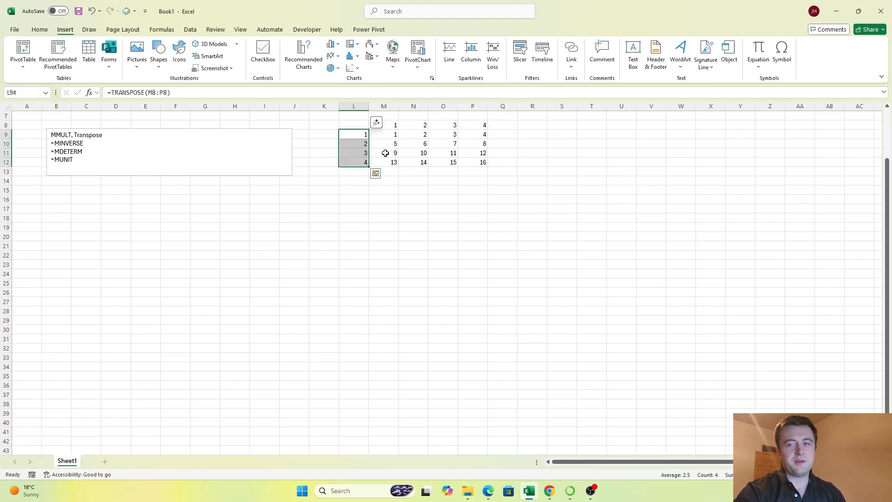
pyautogui.press('alt')
pyautogui.press('h')
pyautogui.press('h')
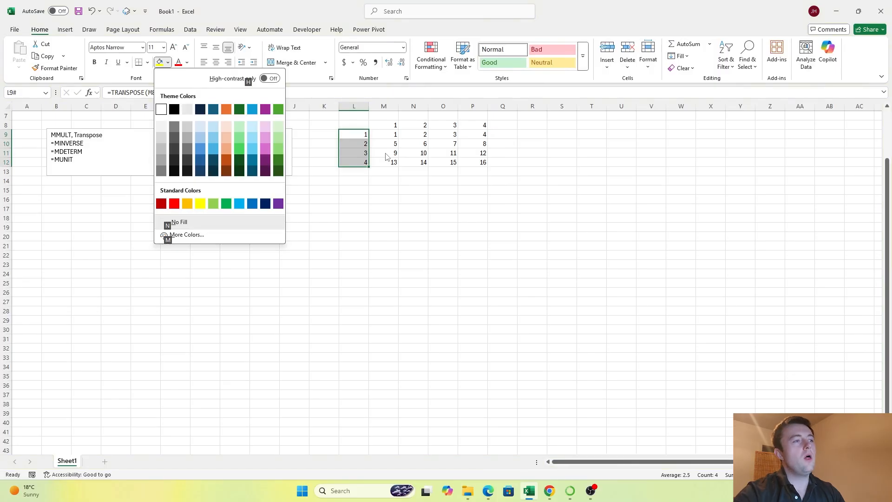
pyautogui.press('Down')
pyautogui.press('Right')
# Step: Fill the matrix's column numbers in M8:P8 with the same light blue theme colour as the row numbers
pyautogui.press('Right')
pyautogui.press('Right')
pyautogui.press('Return')
pyautogui.press('Up')
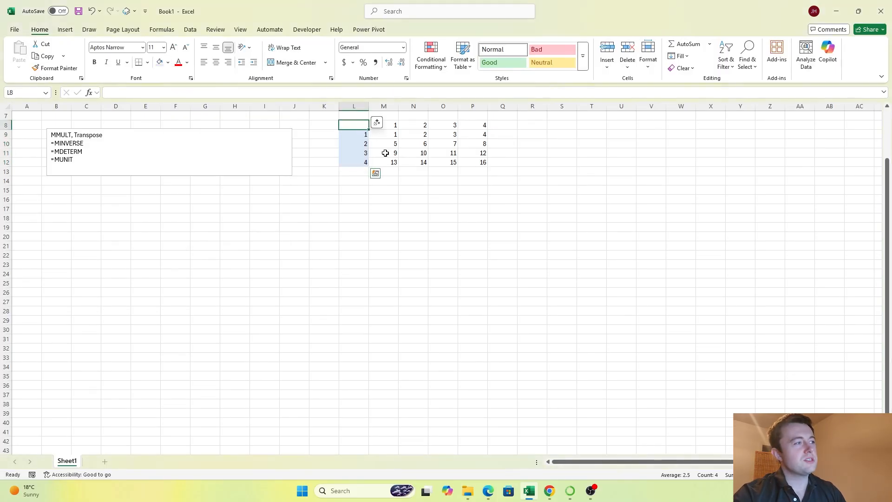
pyautogui.press('Right')
pyautogui.hotkey('ctrl', 'shift', 'Right')
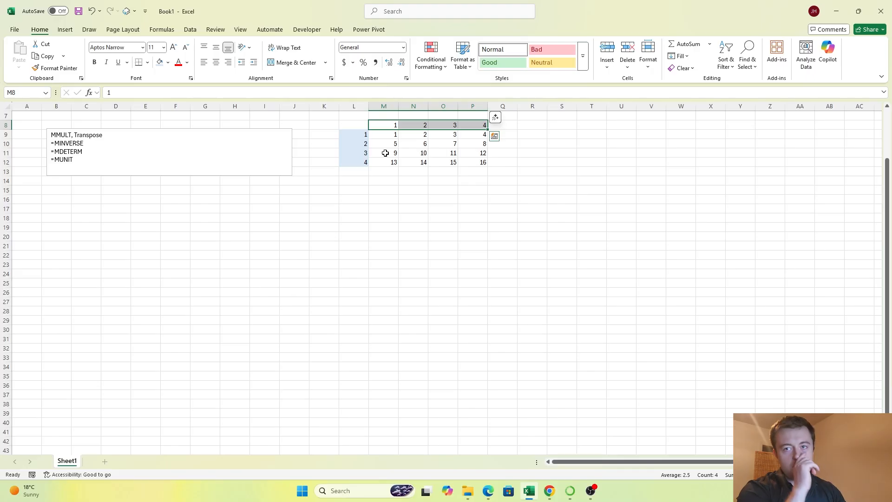
pyautogui.press('alt')
pyautogui.press('h')
pyautogui.press('h')
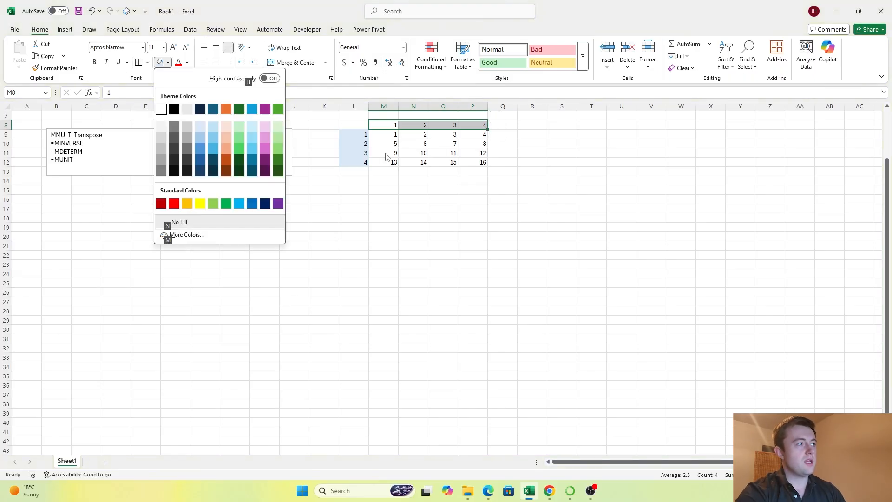
pyautogui.press('Down')
pyautogui.press('Right')
pyautogui.press('Right')
pyautogui.press('Right')
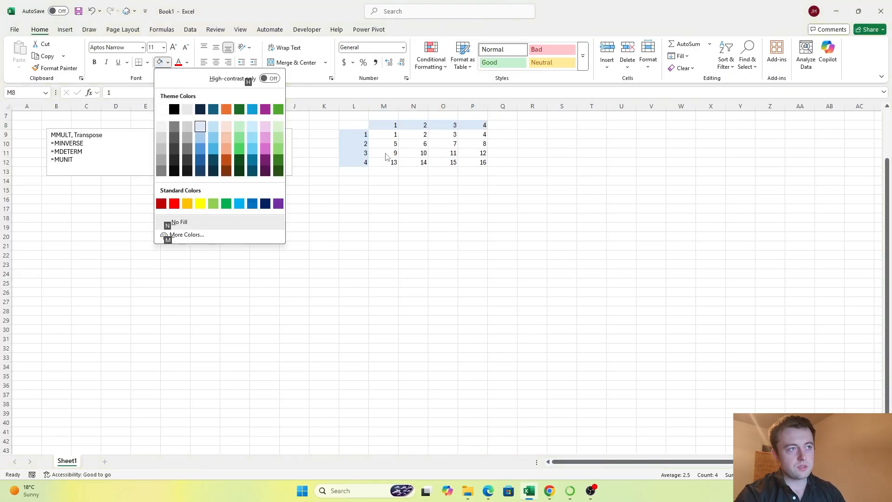
pyautogui.press('Return')
# Step: Label the matrix's corner cell L8 as 4x4
pyautogui.press('Left')
pyautogui.write('4')
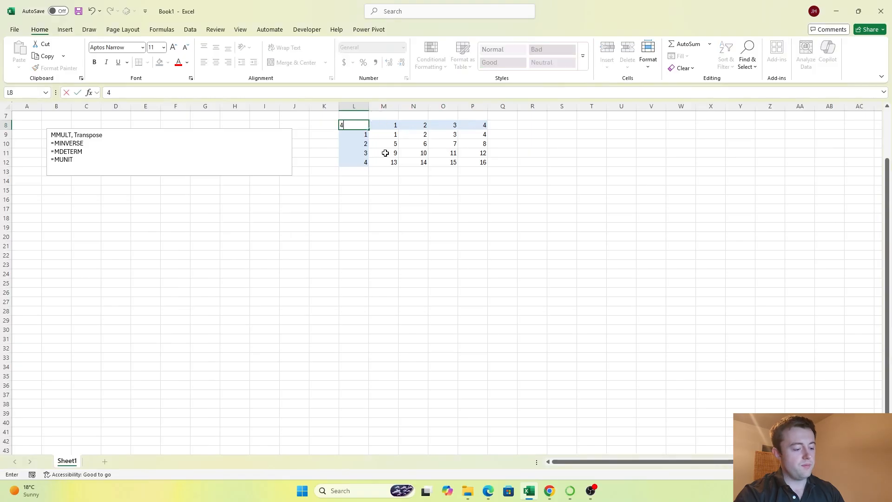
pyautogui.write('x4')
pyautogui.press('Right')
pyautogui.press('Right')
pyautogui.press('Right')
pyautogui.press('Right')
pyautogui.press('Right')
pyautogui.press('Right')
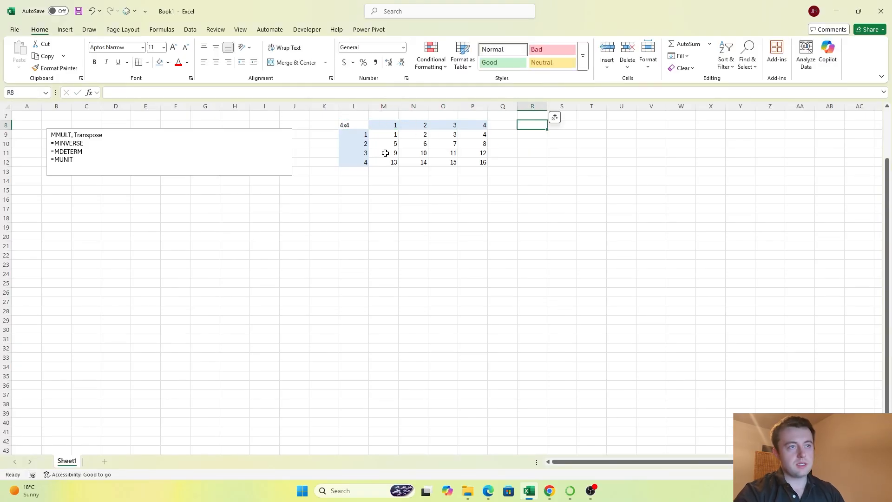
pyautogui.press('alt')
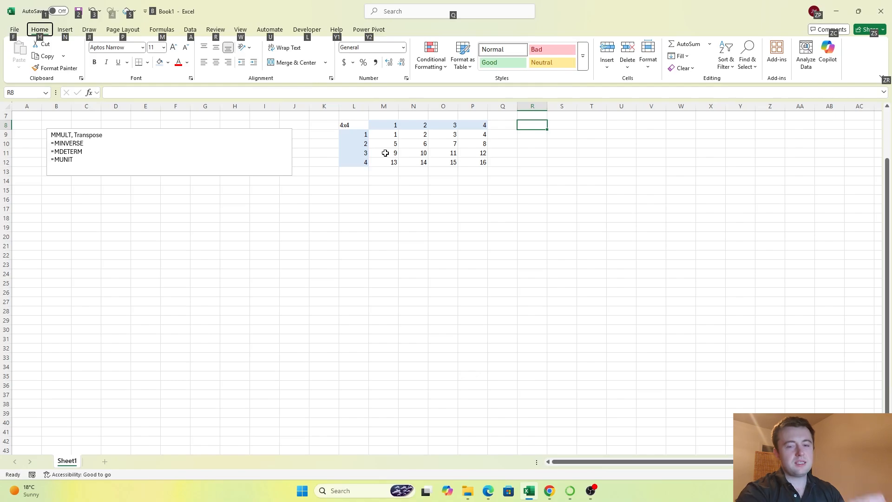
pyautogui.press('h')
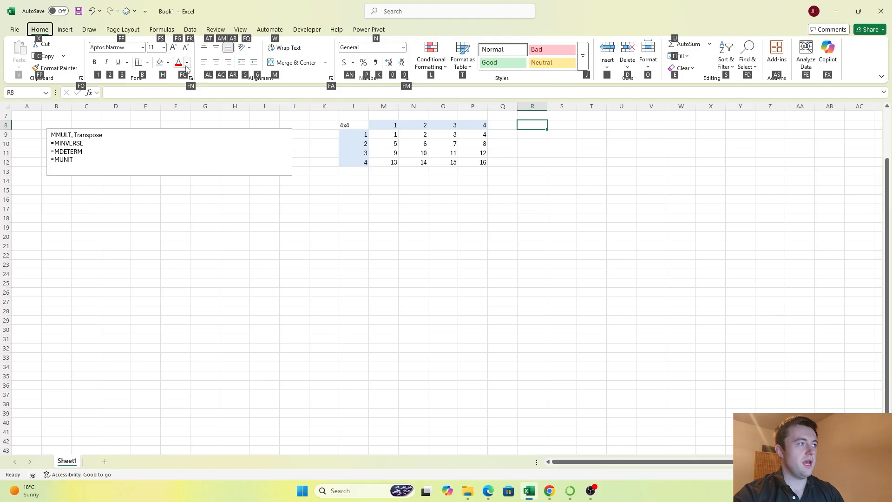
pyautogui.click(531, 172)
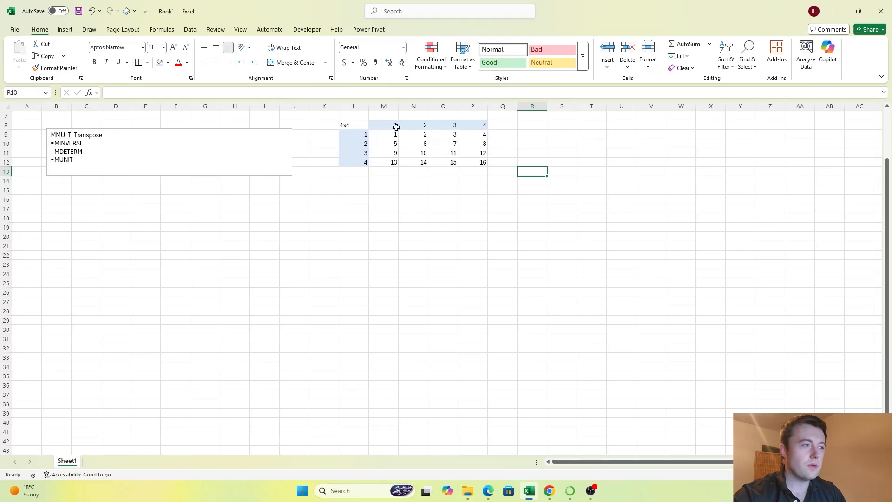
pyautogui.moveTo(382, 135); pyautogui.dragTo(478, 165)
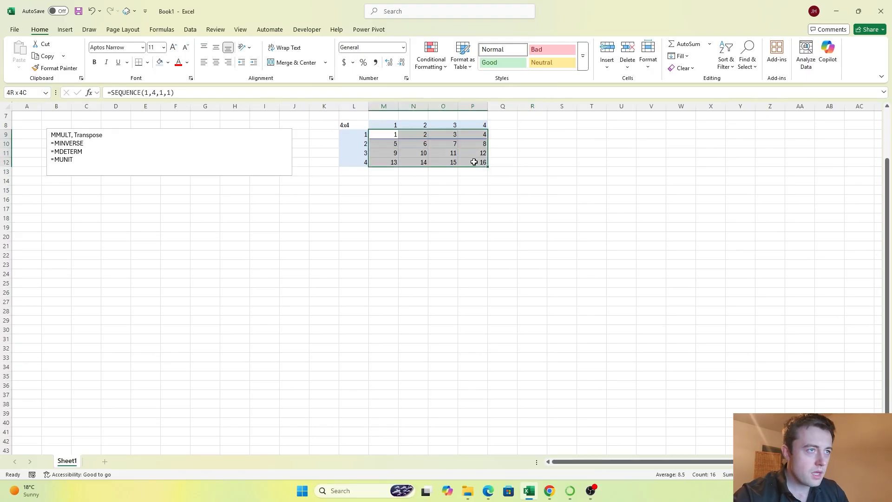
pyautogui.click(530, 142)
# Step: Label cell R8 MUNIT and enter =MUNIT(M9:P12) in cell R9 below it
pyautogui.click(539, 125)
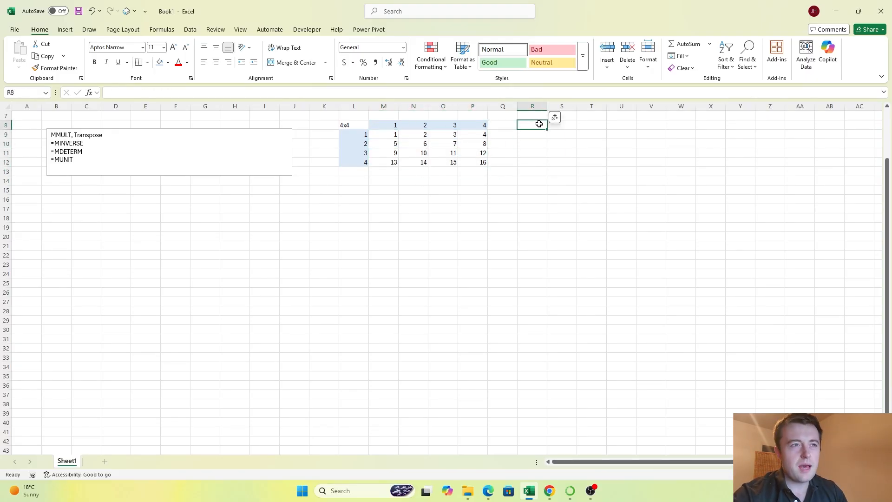
pyautogui.write('MUNIT')
pyautogui.press('Return')
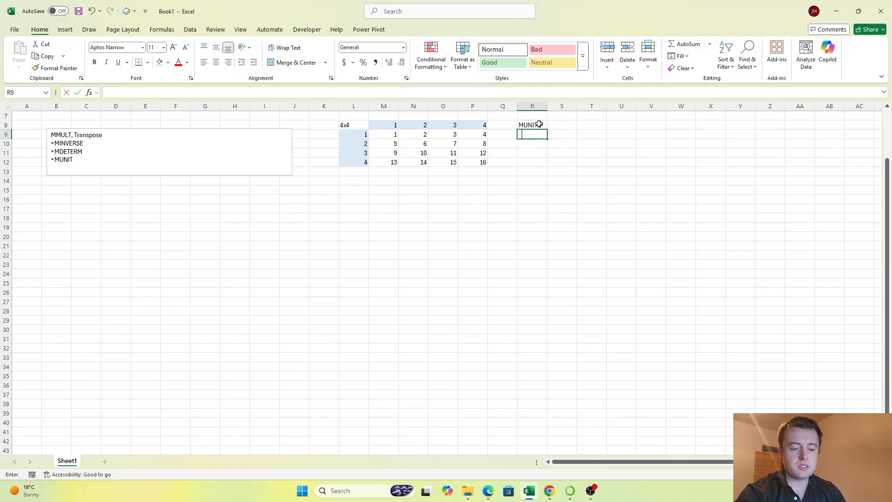
pyautogui.write('=MUNIT(*')
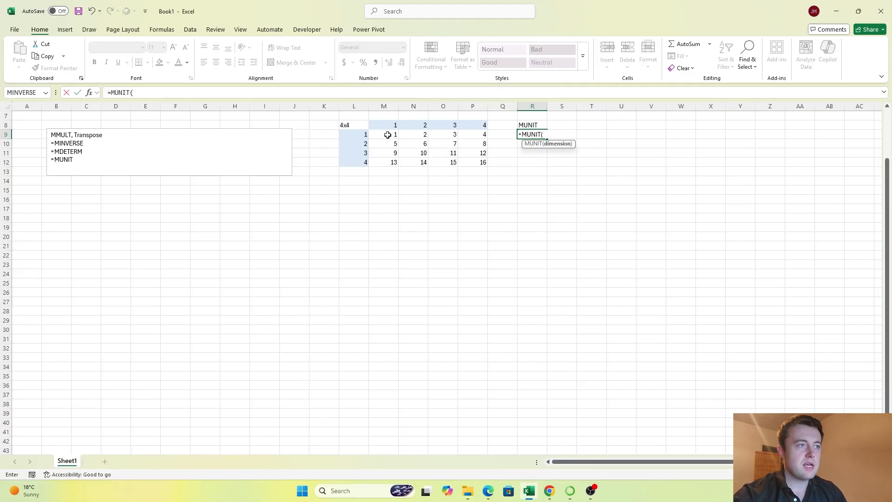
pyautogui.moveTo(393, 136); pyautogui.dragTo(481, 163)
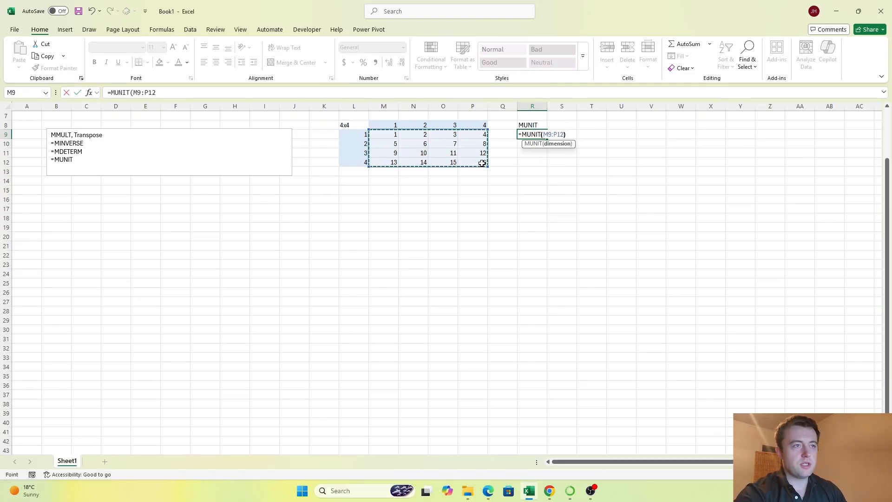
pyautogui.write(')')
pyautogui.press('Return')
# Step: Enter the label MINVERSE in cell R14, below the MUNIT block
pyautogui.press('Down')
pyautogui.press('Down')
pyautogui.press('Down')
pyautogui.press('Down')
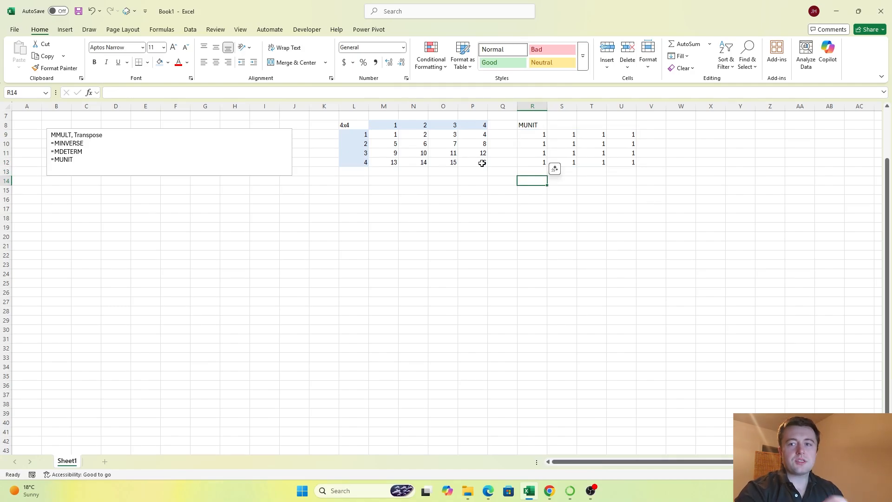
pyautogui.write('M')
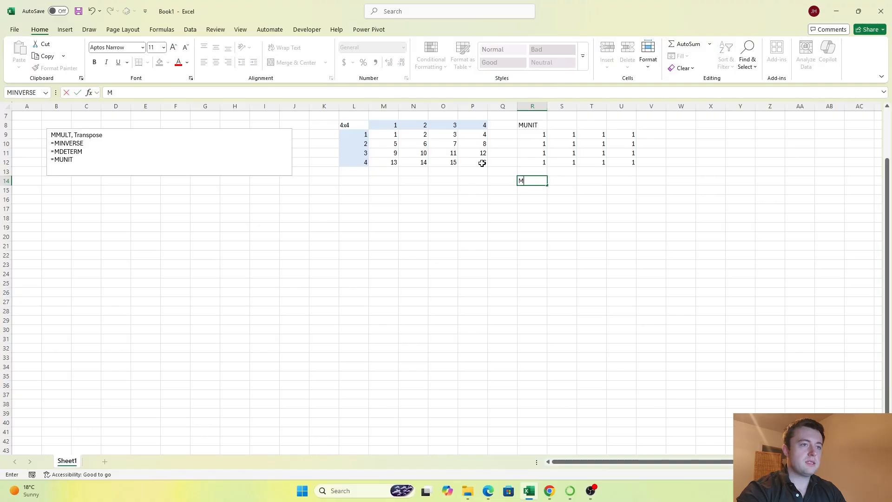
pyautogui.write('INVERSE')
pyautogui.press('Tab')
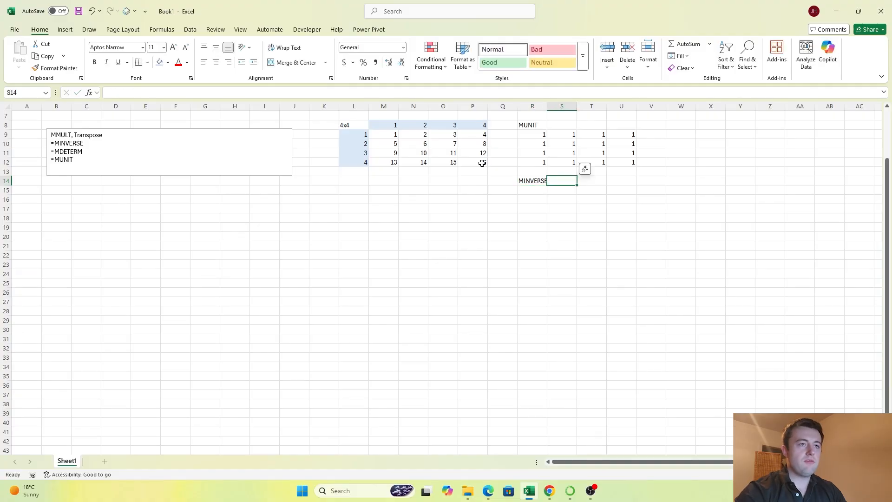
pyautogui.press('Tab')
pyautogui.write("'=")
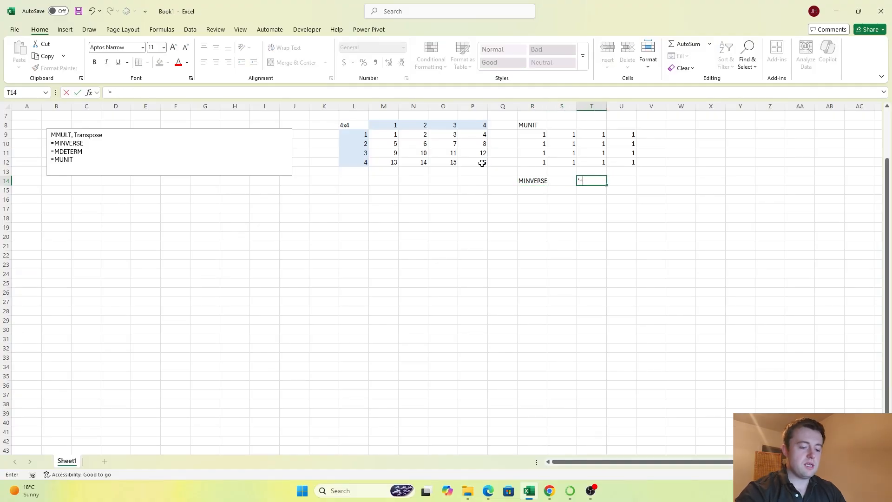
pyautogui.press('BackSpace')
pyautogui.press('BackSpace')
# Step: Enter the inverse formula as a text note reading =1/det*transpose(Cij) in cell V14
pyautogui.press('Tab')
pyautogui.press('Tab')
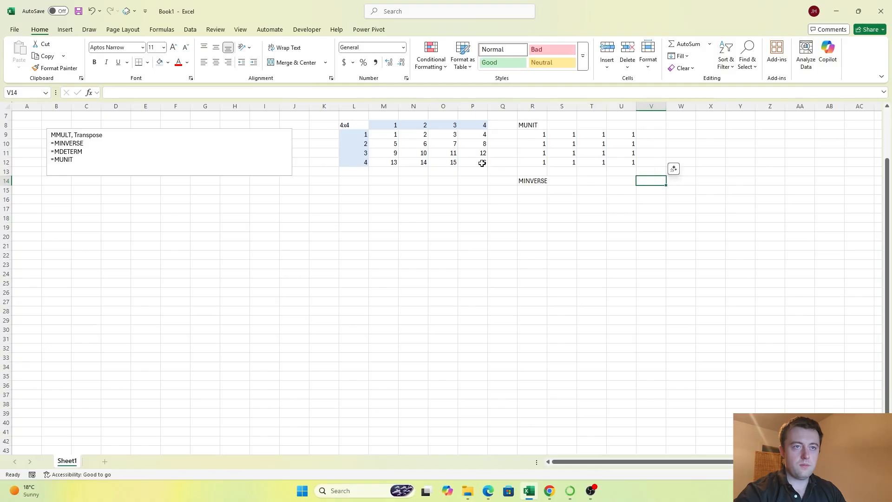
pyautogui.write('=')
pyautogui.press('Escape')
pyautogui.write("'=1")
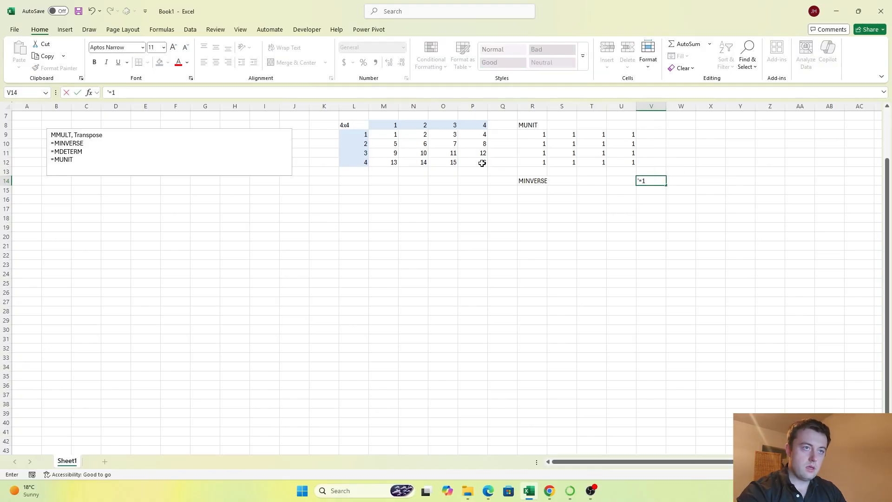
pyautogui.write('/det*transpose(Cij')
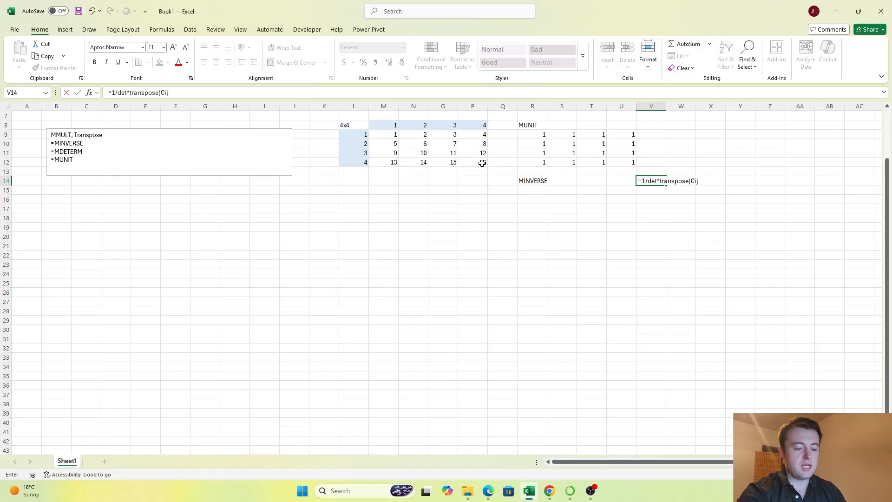
pyautogui.hotkey('ctrl', 'Return')
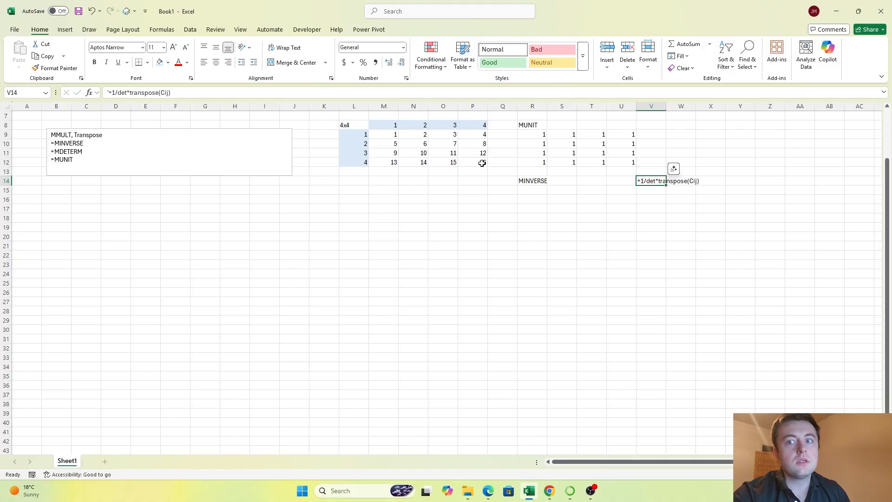
# Step: Enter =MINVERSE(M9:P12) in cell R15 to calculate the inverse of the four-by-four matrix
pyautogui.press('Down')
pyautogui.press('Left')
pyautogui.press('Left')
pyautogui.press('Left')
pyautogui.press('Left')
pyautogui.press('Right')
pyautogui.press('Down')
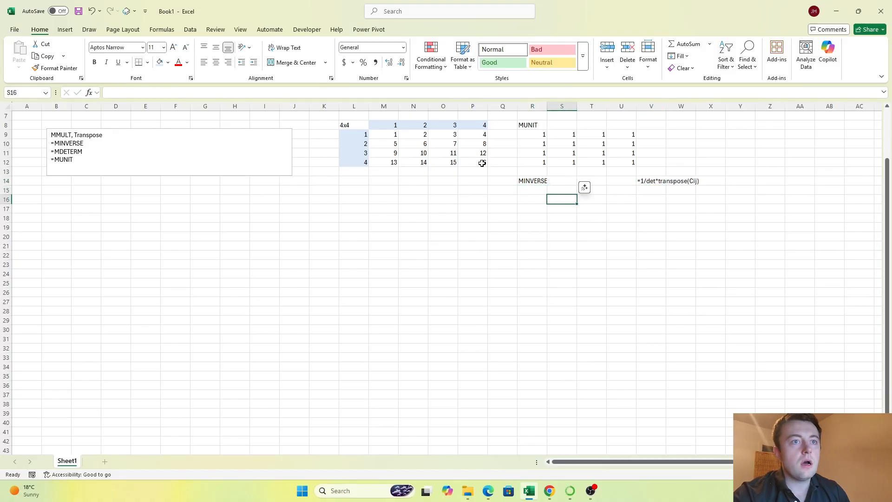
pyautogui.press('Left')
pyautogui.press('Up')
pyautogui.write('=MIN')
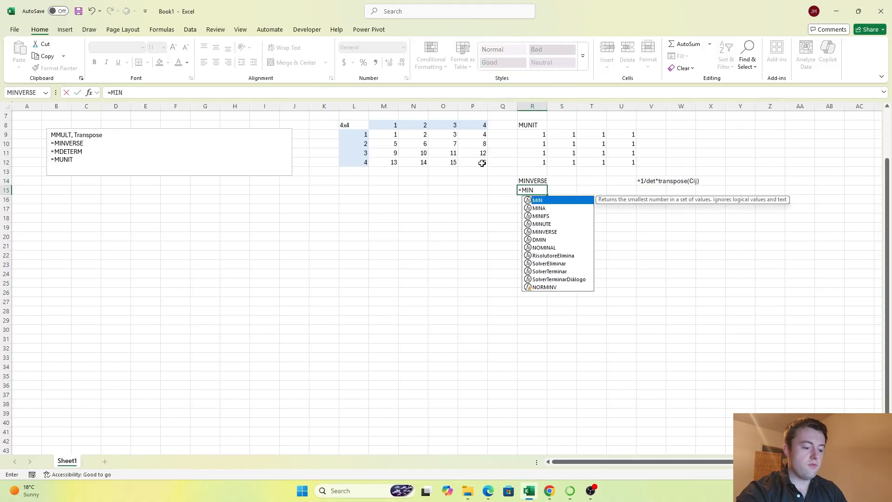
pyautogui.write('VER')
pyautogui.press('Tab')
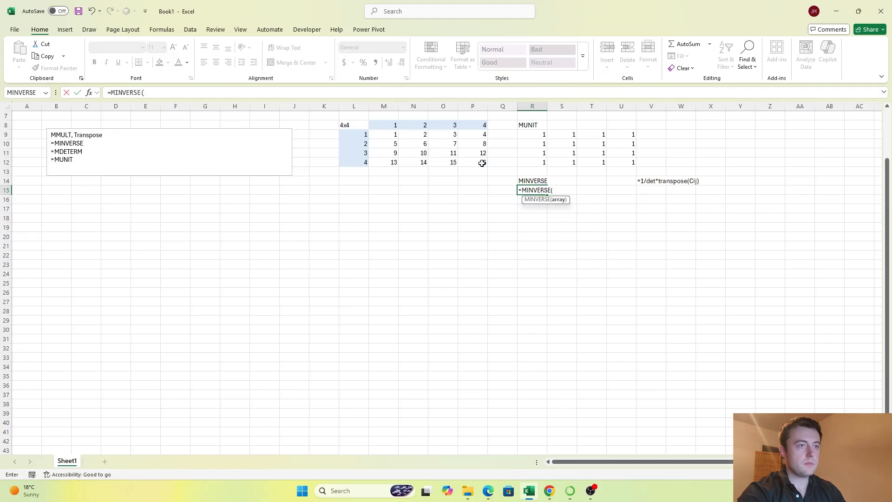
pyautogui.moveTo(384, 135); pyautogui.dragTo(469, 168)
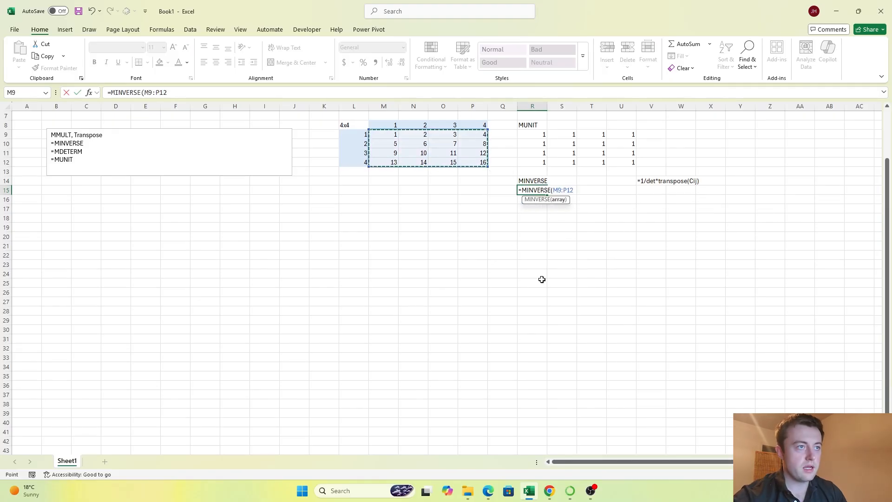
pyautogui.write(')')
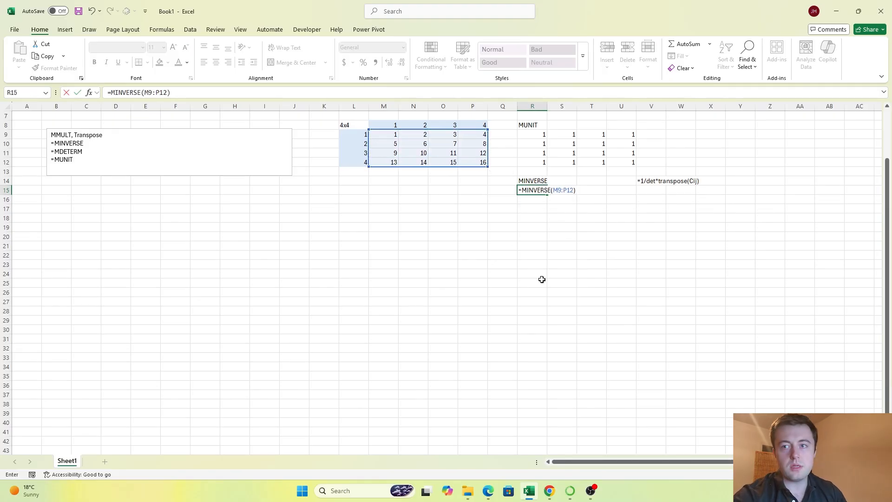
pyautogui.press('Return')
# Step: Examine the inverse matrix in R15:U18 and the formula note in V14
pyautogui.press('Up')
pyautogui.press('Down')
pyautogui.press('Down')
pyautogui.press('Down')
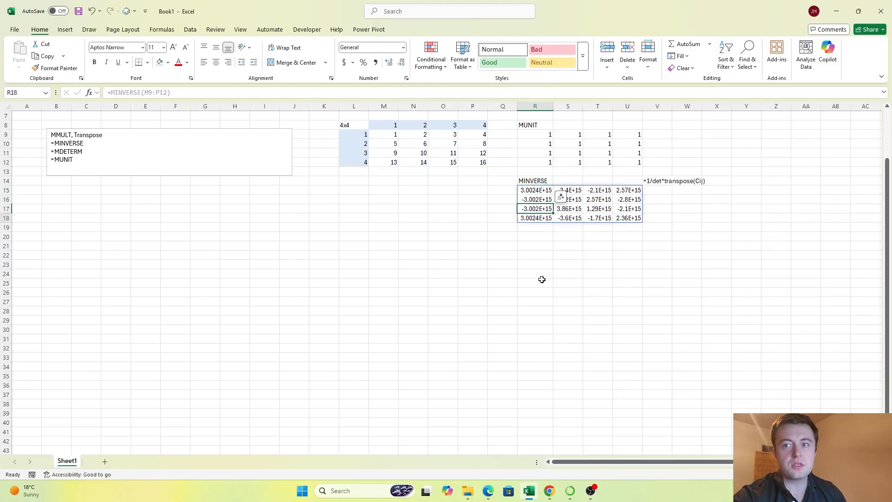
pyautogui.press('Up')
pyautogui.press('Up')
pyautogui.press('Up')
pyautogui.press('Up')
pyautogui.press('Right')
pyautogui.press('Right')
pyautogui.press('Right')
pyautogui.press('Right')
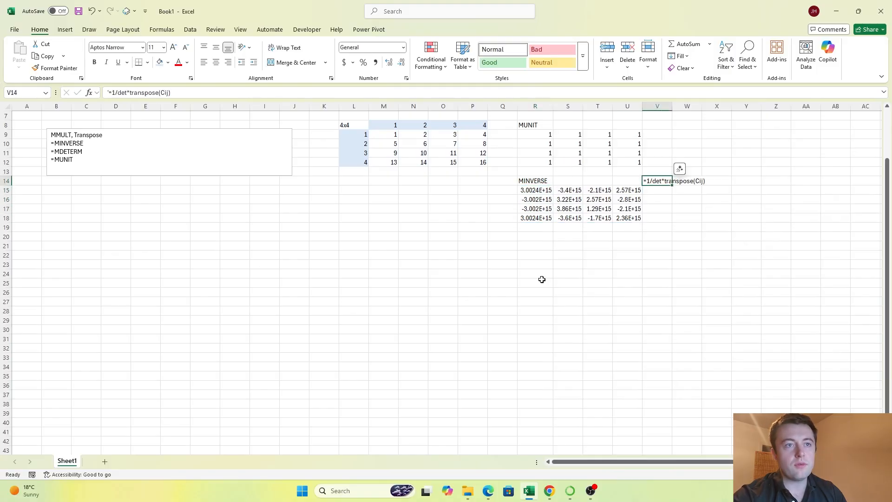
pyautogui.press('Down')
pyautogui.press('Down')
pyautogui.press('Down')
pyautogui.press('Down')
pyautogui.press('Down')
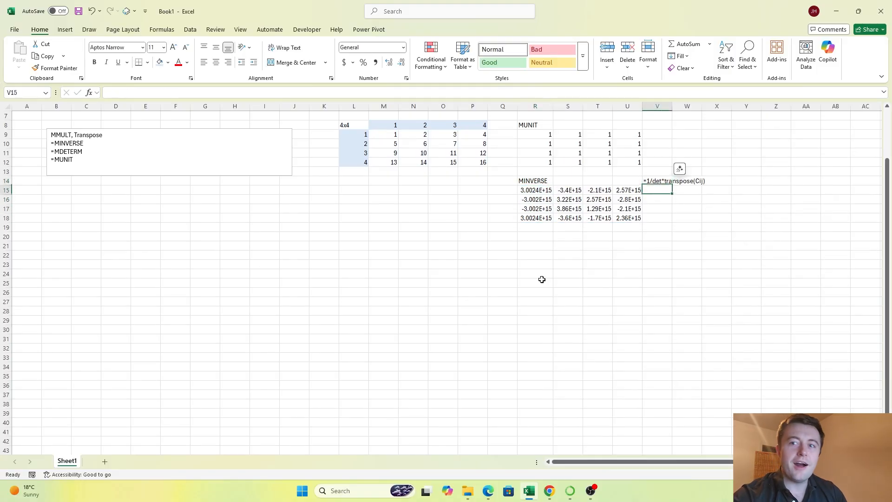
# Step: Enter =MDETERM(M9:P12) in cell R20 to calculate the determinant of the four-by-four matrix
pyautogui.press('Left')
pyautogui.press('Left')
pyautogui.press('Left')
pyautogui.press('Left')
pyautogui.press('Down')
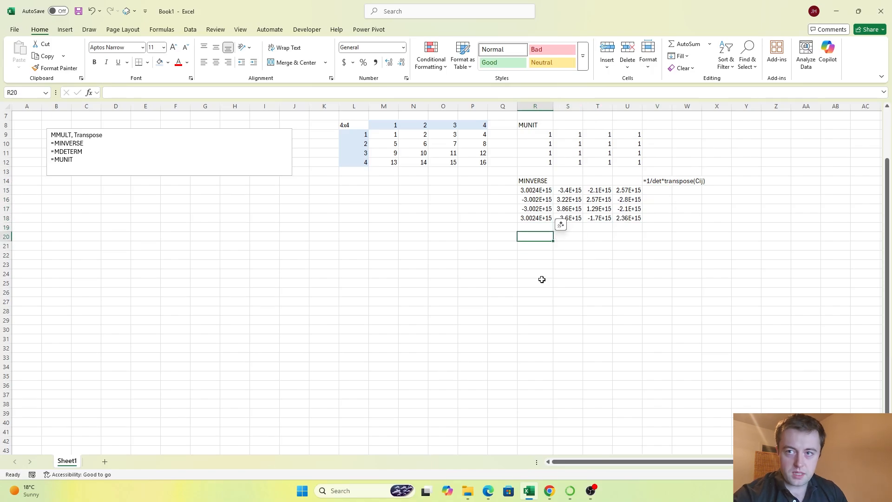
pyautogui.write('=DETERM')
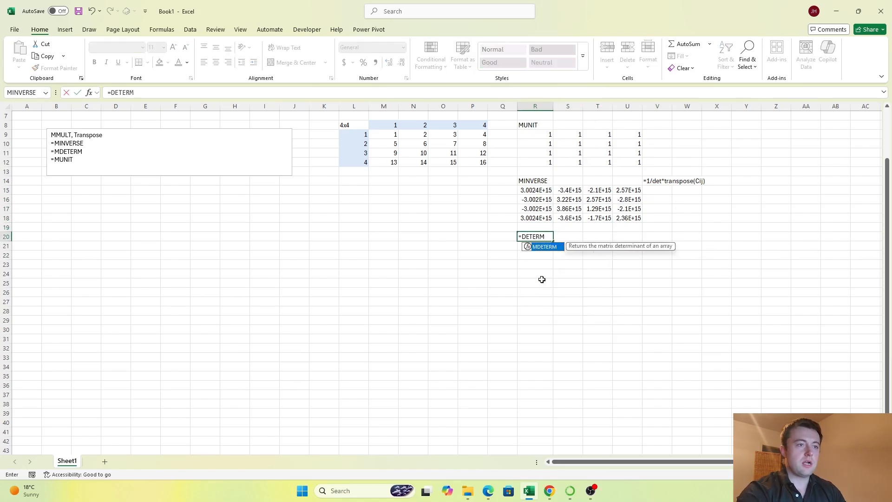
pyautogui.press('BackSpace')
pyautogui.press('BackSpace')
pyautogui.press('BackSpace')
pyautogui.press('BackSpace')
pyautogui.press('BackSpace')
pyautogui.write('MDET')
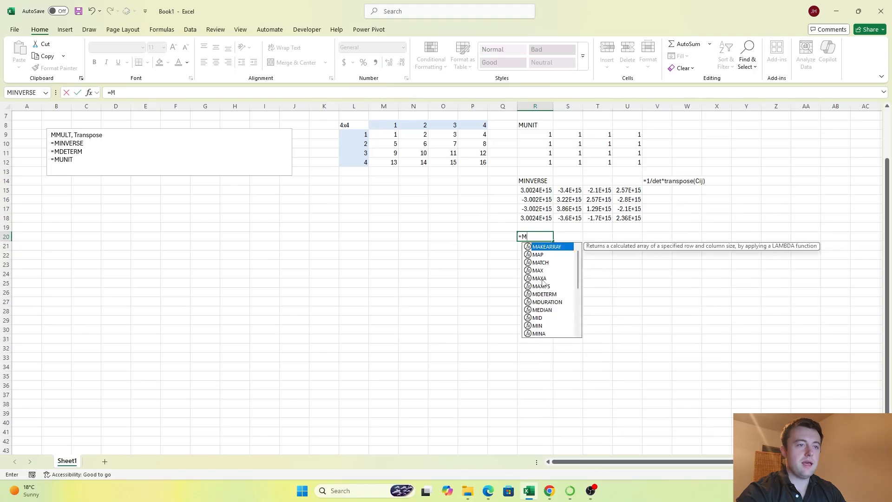
pyautogui.write('ERM(')
pyautogui.press('BackSpace')
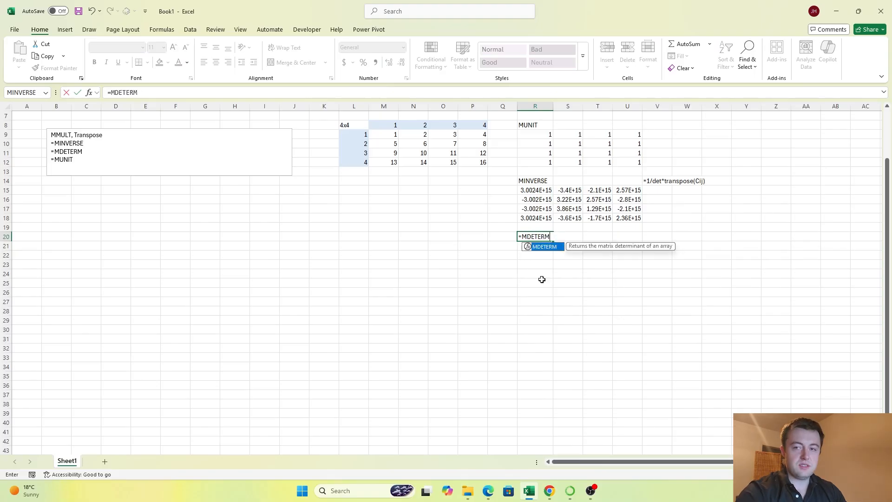
pyautogui.write('(')
pyautogui.moveTo(390, 137); pyautogui.dragTo(479, 164)
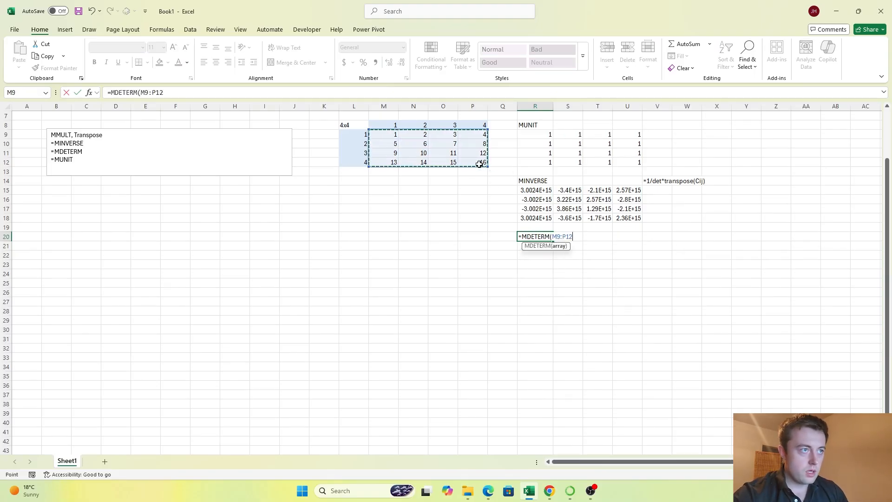
pyautogui.write(')')
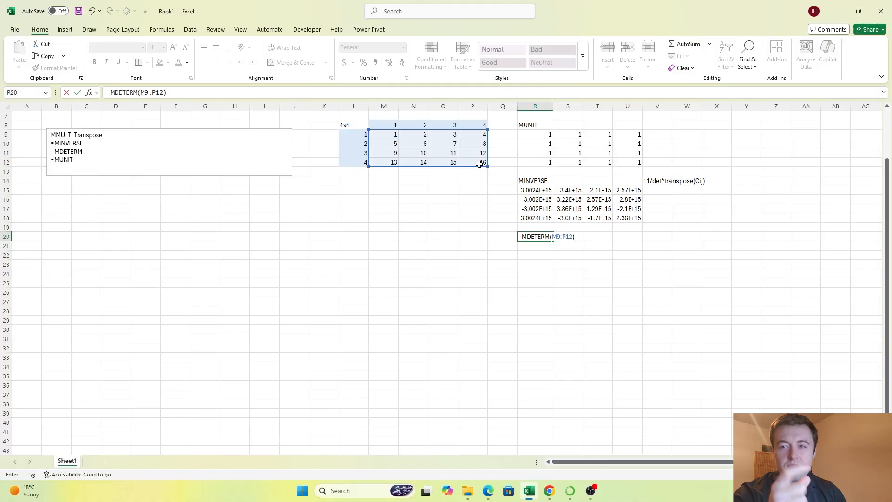
pyautogui.press('Return')
pyautogui.press('Up')
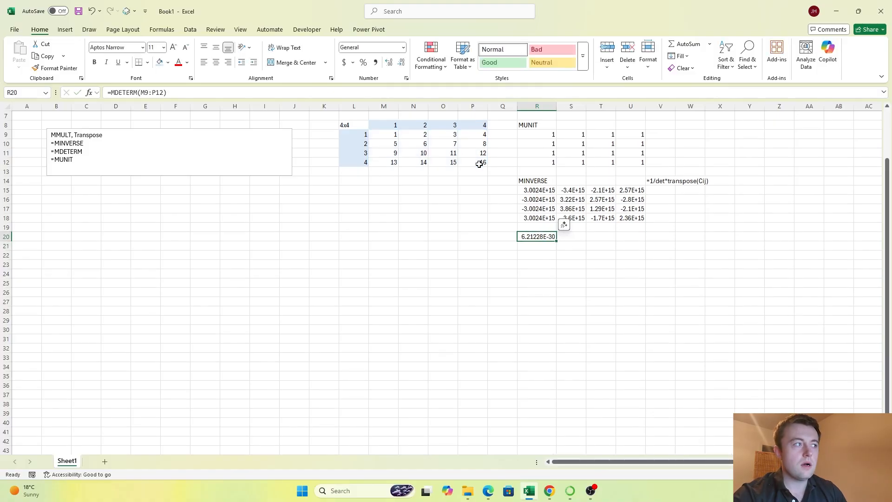
pyautogui.press('Left')
pyautogui.press('Left')
pyautogui.press('Left')
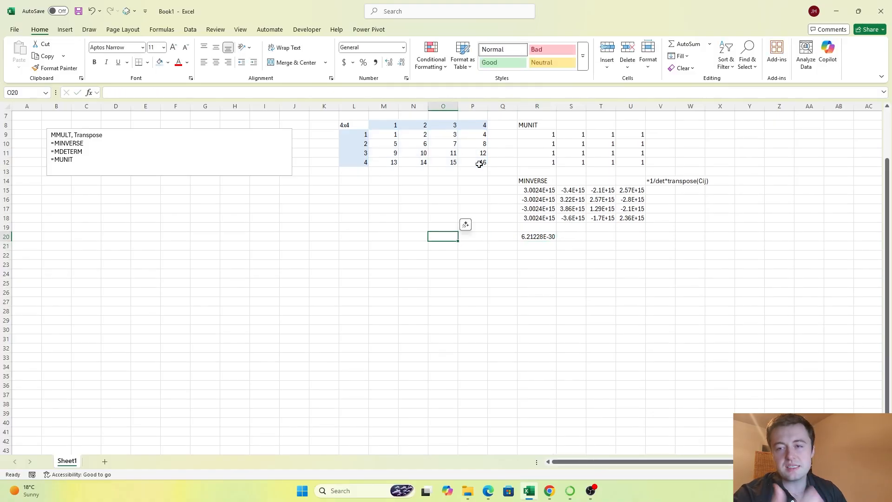
pyautogui.press('Left')
pyautogui.press('Left')
pyautogui.press('Left')
pyautogui.press('Left')
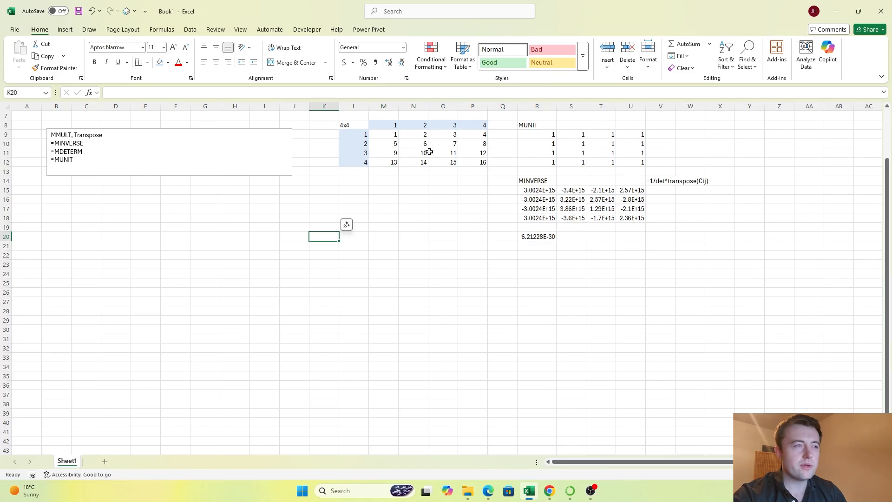
# Step: Copy the three-by-three block N10:P12 to G18:I20 and check the source formula in N10
pyautogui.moveTo(424, 145); pyautogui.dragTo(482, 163)
pyautogui.hotkey('ctrl', 'c')
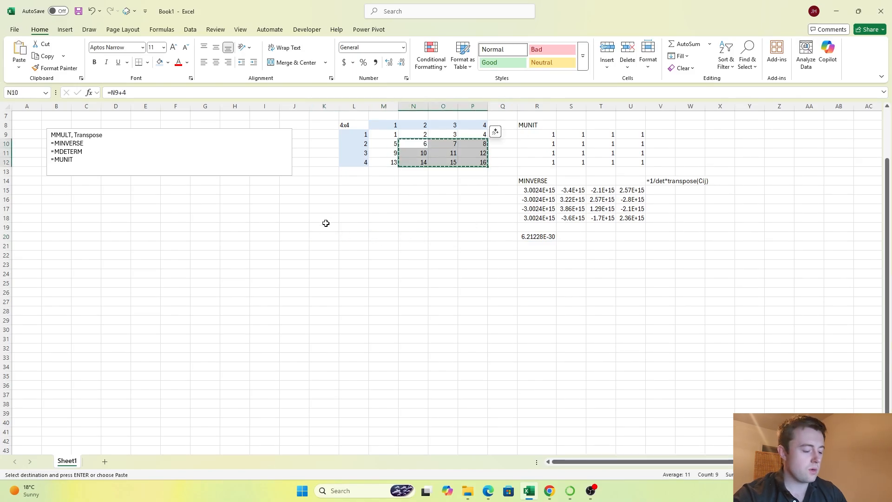
pyautogui.click(328, 217)
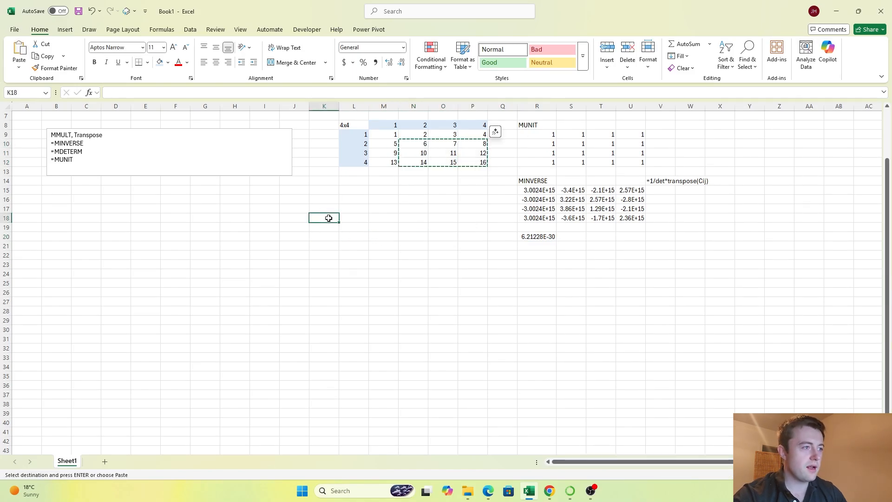
pyautogui.click(209, 216)
pyautogui.hotkey('ctrl', 'v')
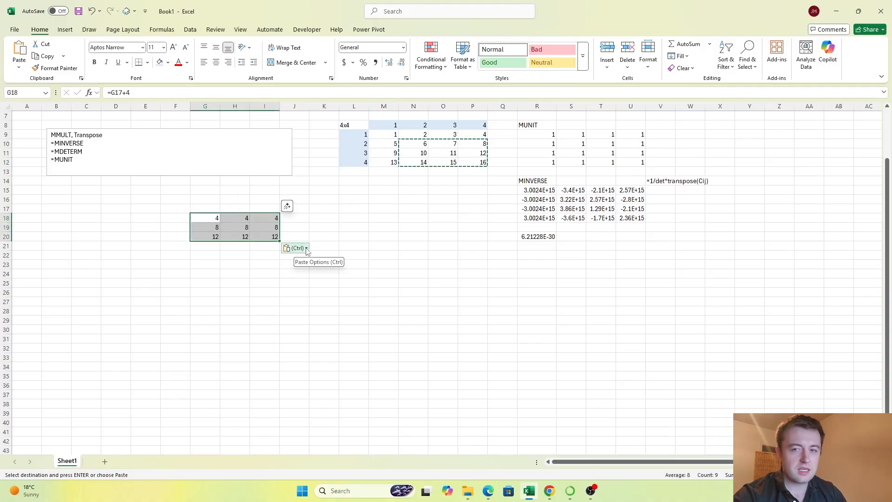
pyautogui.doubleClick(418, 145)
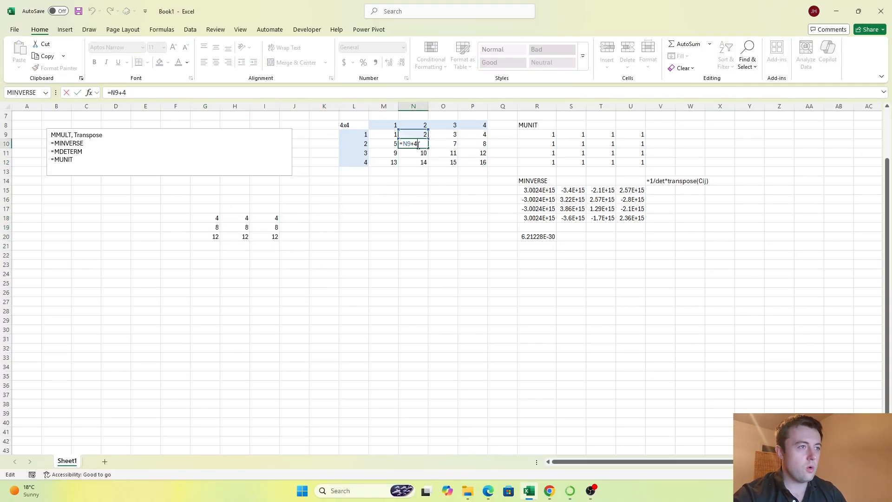
pyautogui.press('Return')
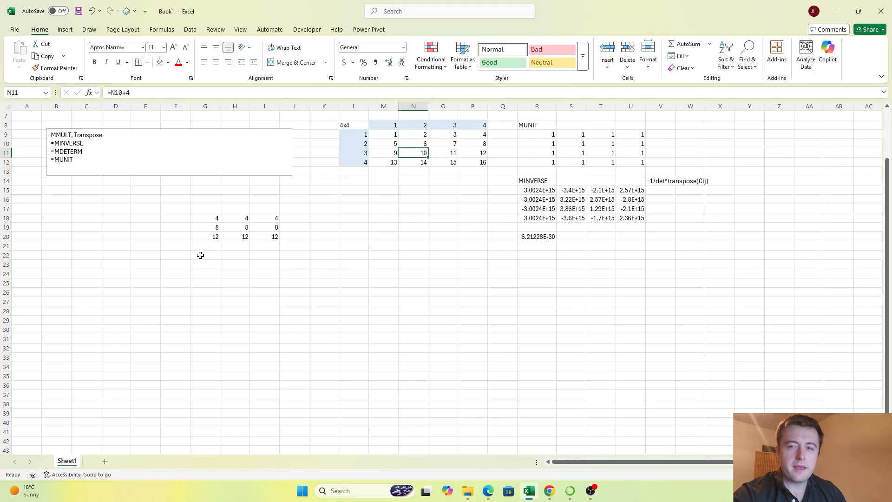
pyautogui.click(206, 248)
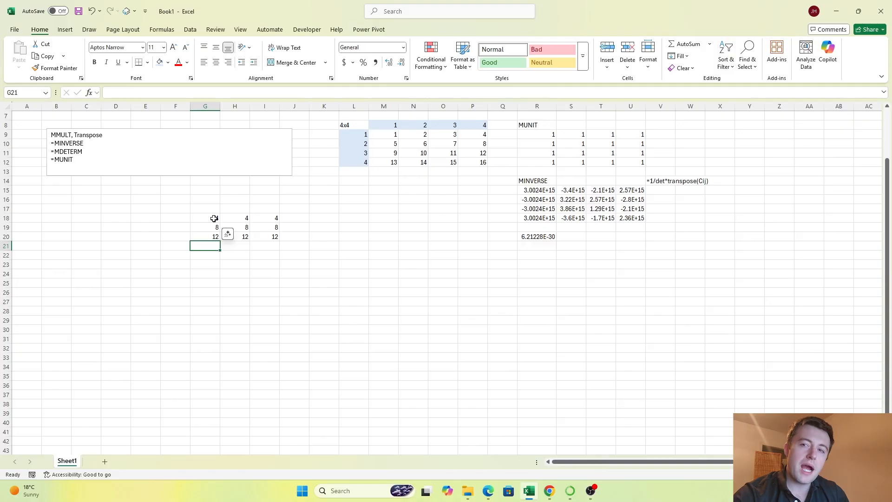
pyautogui.moveTo(212, 220); pyautogui.dragTo(283, 222)
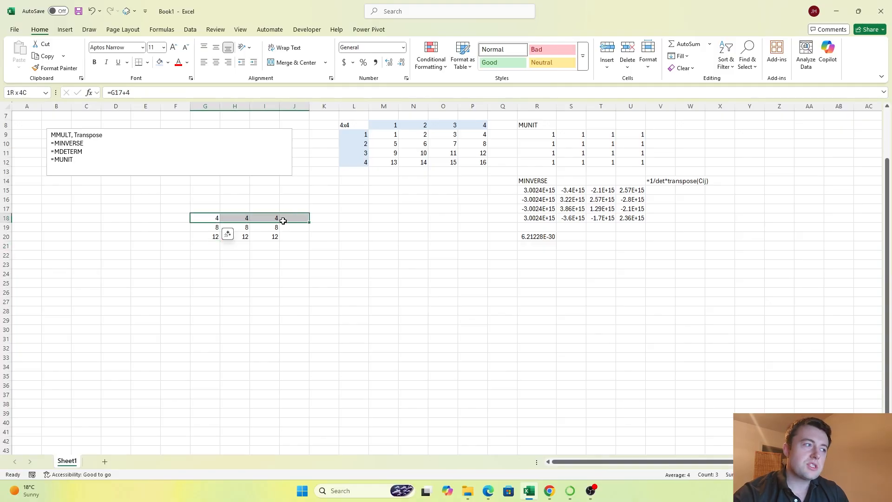
pyautogui.click(175, 217)
pyautogui.moveTo(357, 134); pyautogui.dragTo(367, 153)
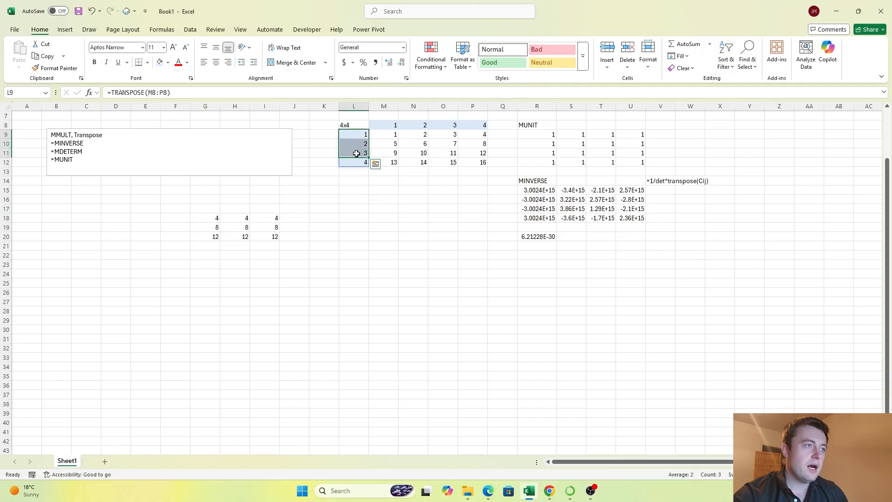
pyautogui.hotkey('ctrl', 'c')
pyautogui.doubleClick(359, 135)
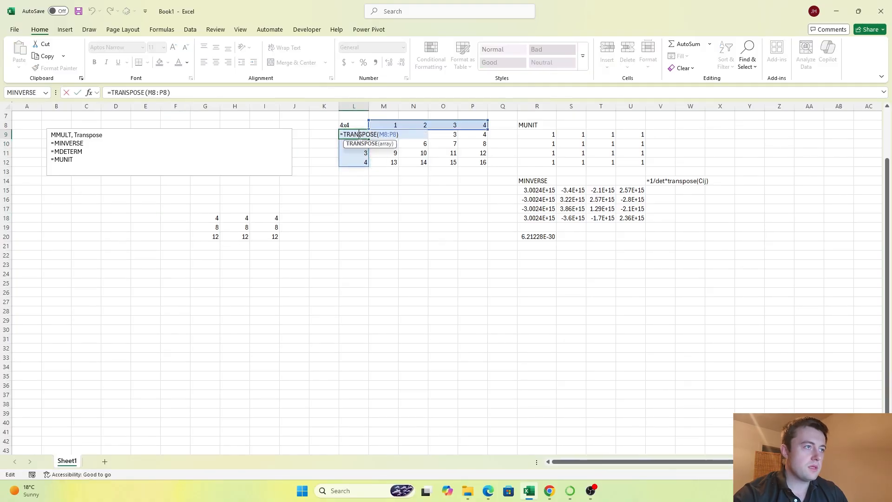
pyautogui.press('Escape')
# Step: Copy the column labels 1 to 3 from M8:O8 into G17:I17 above the three-by-three block
pyautogui.moveTo(381, 124); pyautogui.dragTo(453, 124)
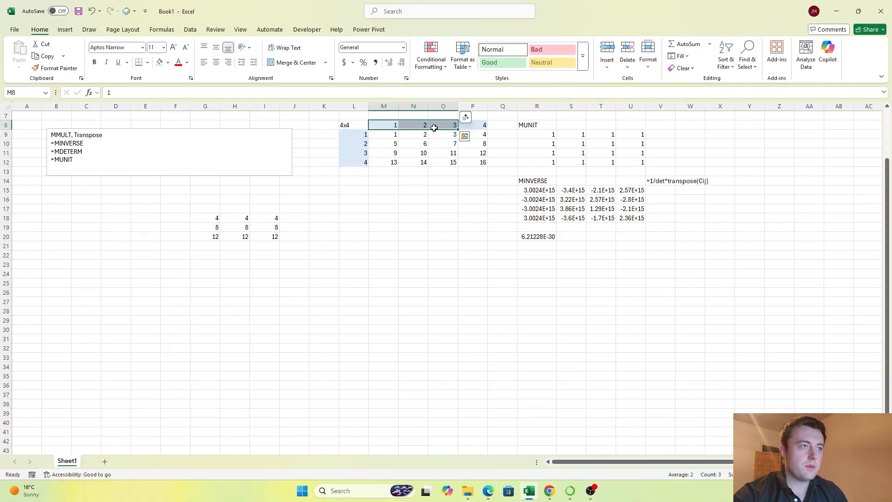
pyautogui.hotkey('ctrl', 'c')
pyautogui.click(212, 208)
pyautogui.hotkey('ctrl', 'v')
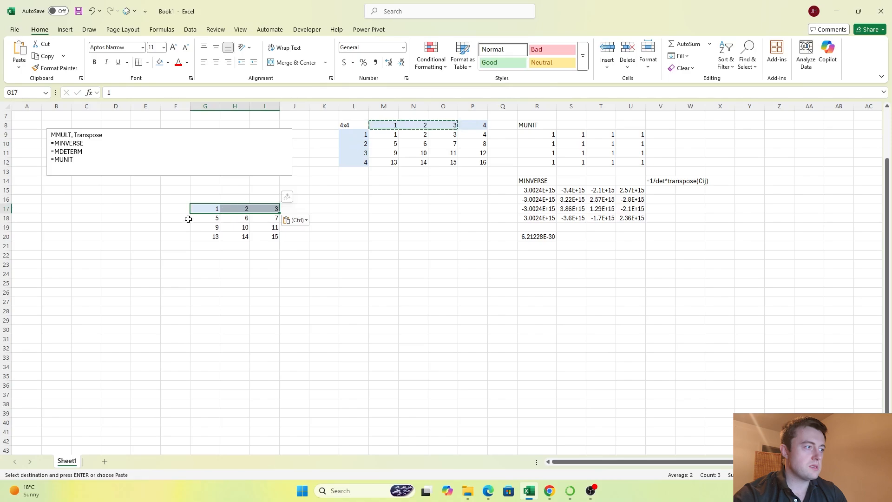
# Step: Copy the TRANSPOSE row-label formula from L9 to F18 and change it to =TRANSPOSE(G17:I17)
pyautogui.click(359, 134)
pyautogui.hotkey('ctrl', 'c')
pyautogui.click(183, 218)
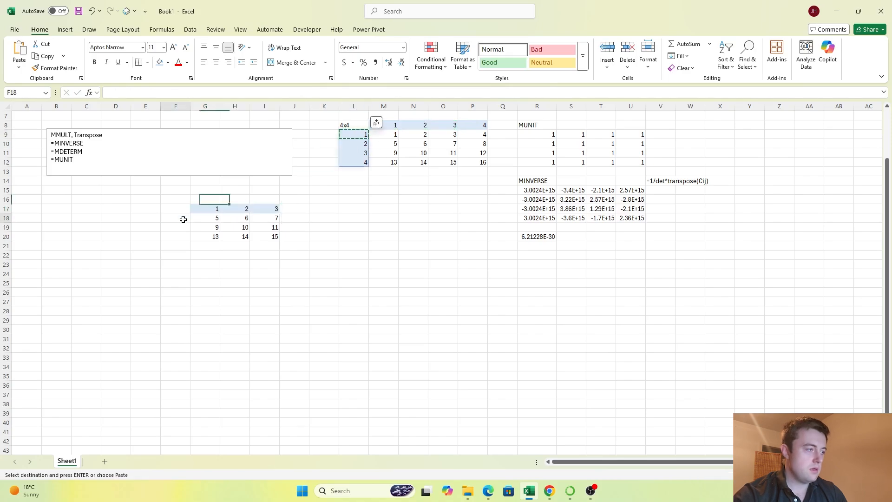
pyautogui.hotkey('ctrl', 'v')
pyautogui.press('Escape')
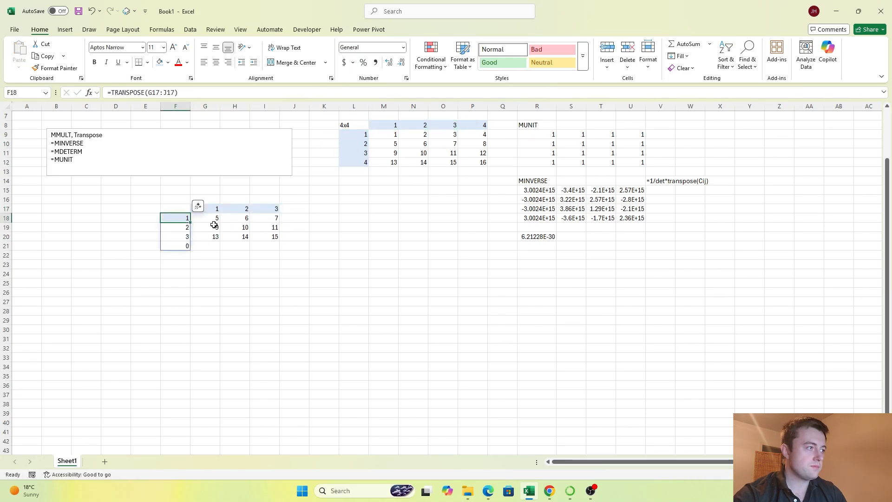
pyautogui.click(170, 91)
pyautogui.press('BackSpace')
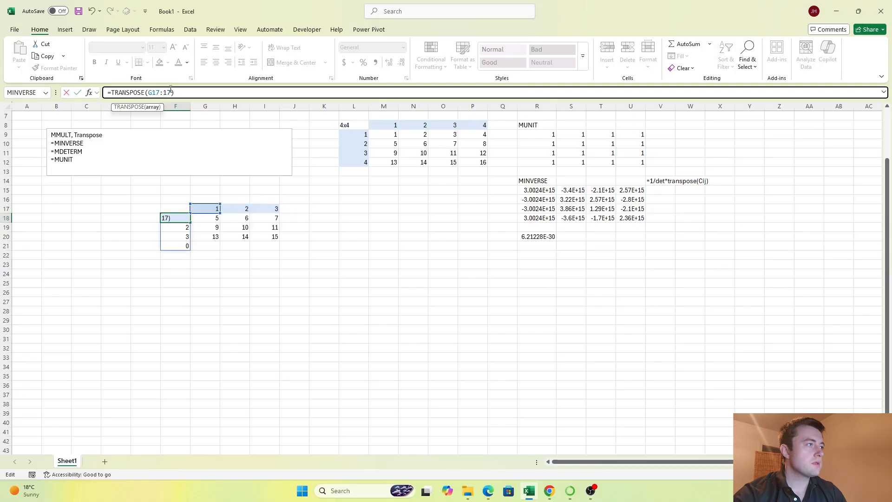
pyautogui.write('I')
pyautogui.press('Return')
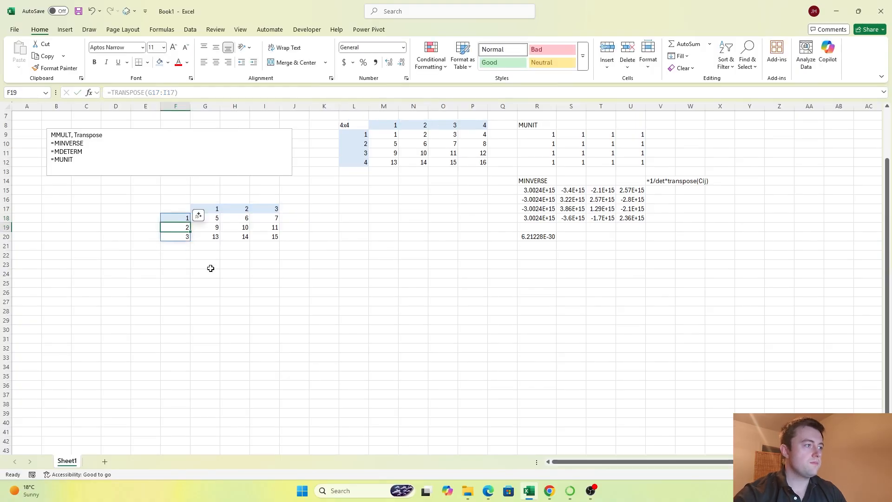
# Step: Fill the row labels F19:F20 with the same light blue as the other matrix labels
pyautogui.click(205, 291)
pyautogui.moveTo(180, 228); pyautogui.dragTo(180, 238)
pyautogui.hotkey('alt', 'h')
pyautogui.press('h')
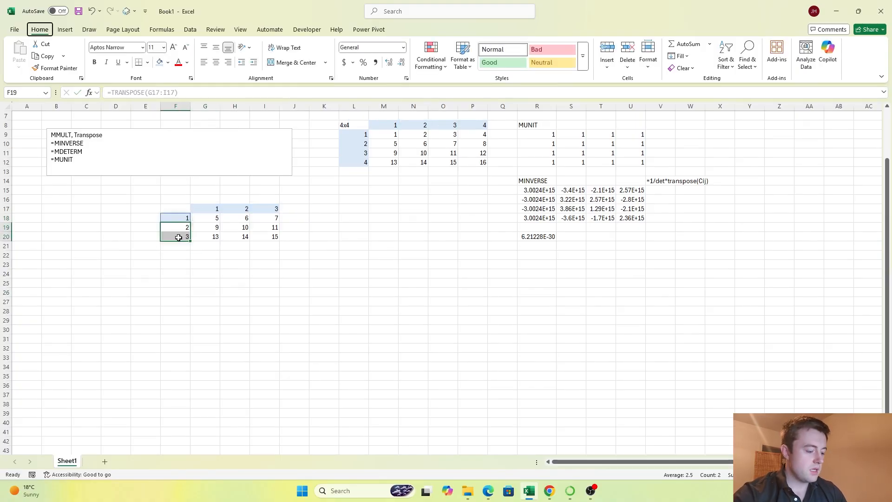
pyautogui.press('Down')
pyautogui.press('Right')
pyautogui.press('Right')
pyautogui.press('Right')
pyautogui.press('Return')
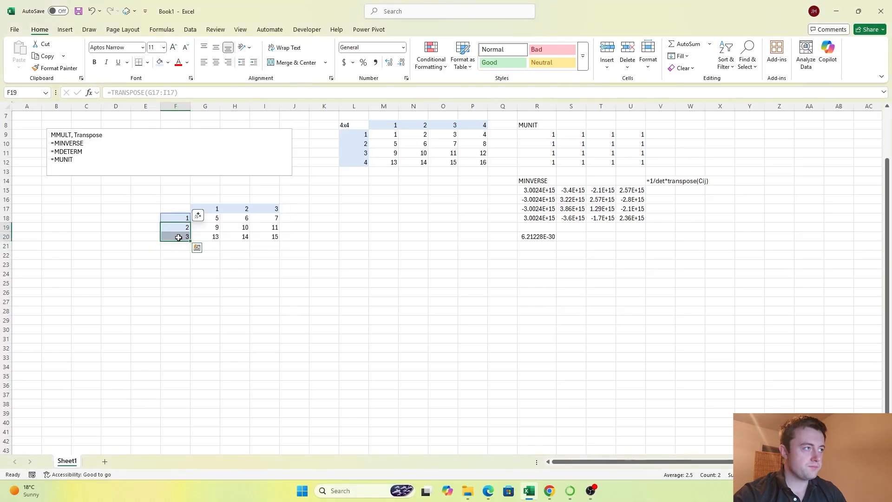
pyautogui.press('Right')
pyautogui.press('Right')
pyautogui.press('Down')
pyautogui.press('Down')
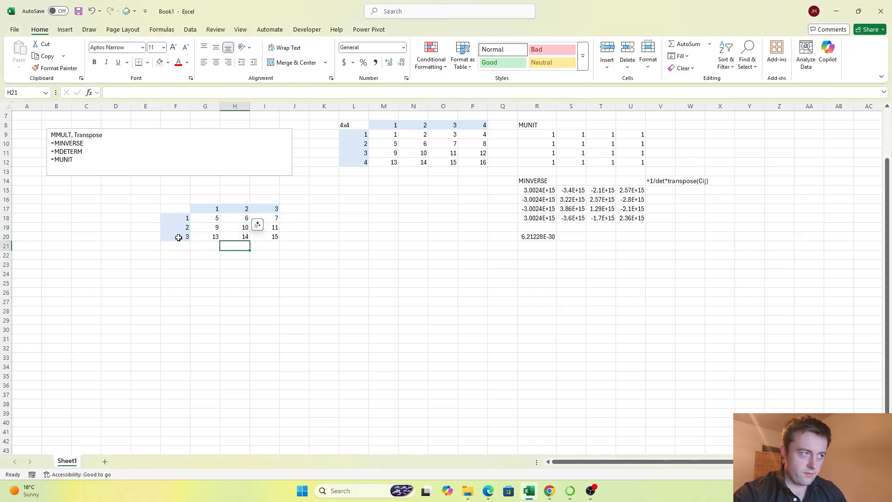
pyautogui.press('Left')
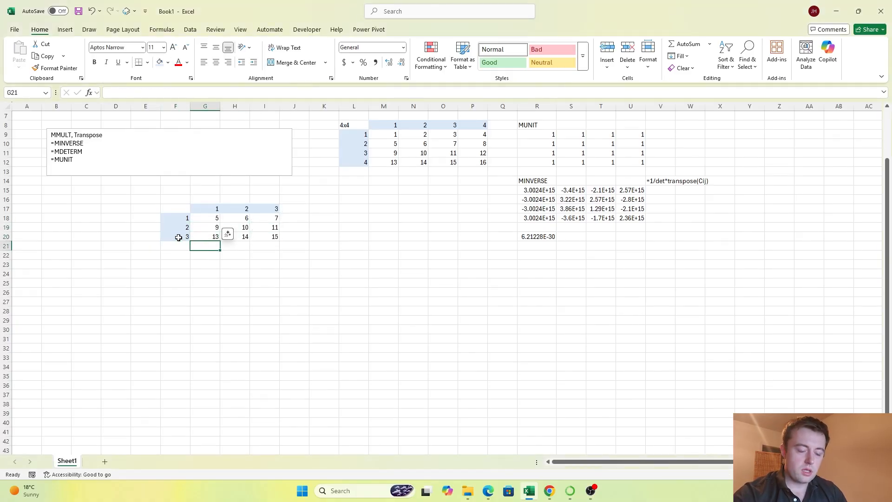
pyautogui.write('=')
pyautogui.press('BackSpace')
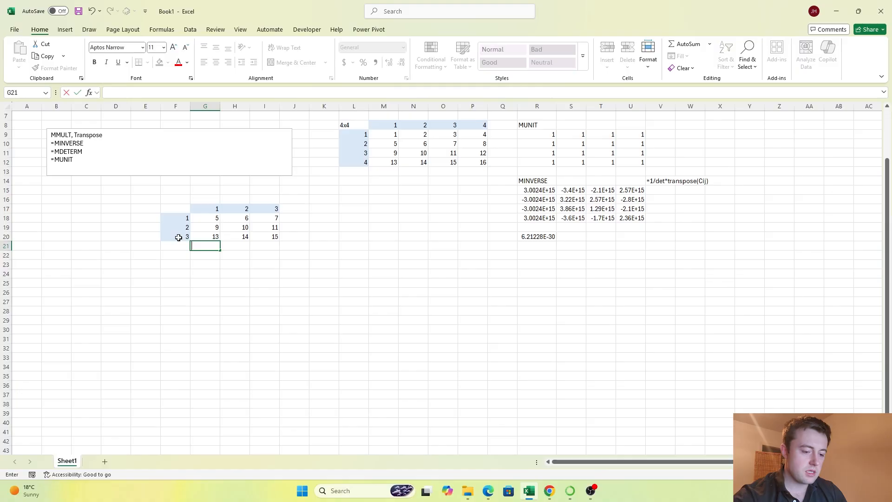
# Step: Examine element G18 of the three-by-three matrix, its minor H19:I20 and its column and row labels in G17 and F18
pyautogui.click(214, 219)
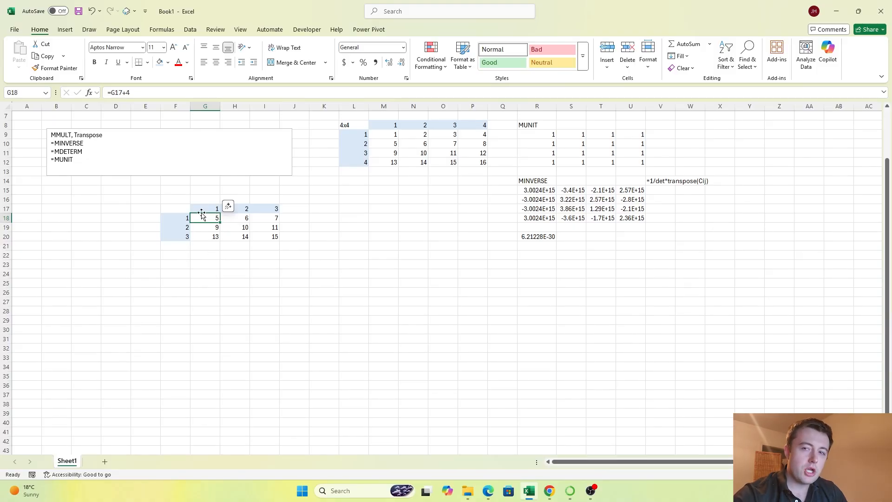
pyautogui.moveTo(235, 228); pyautogui.dragTo(278, 239)
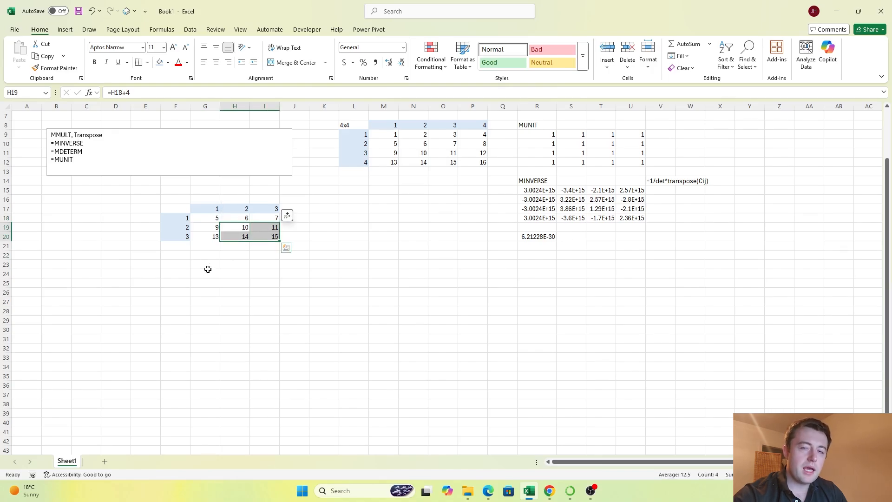
pyautogui.click(212, 210)
pyautogui.click(186, 221)
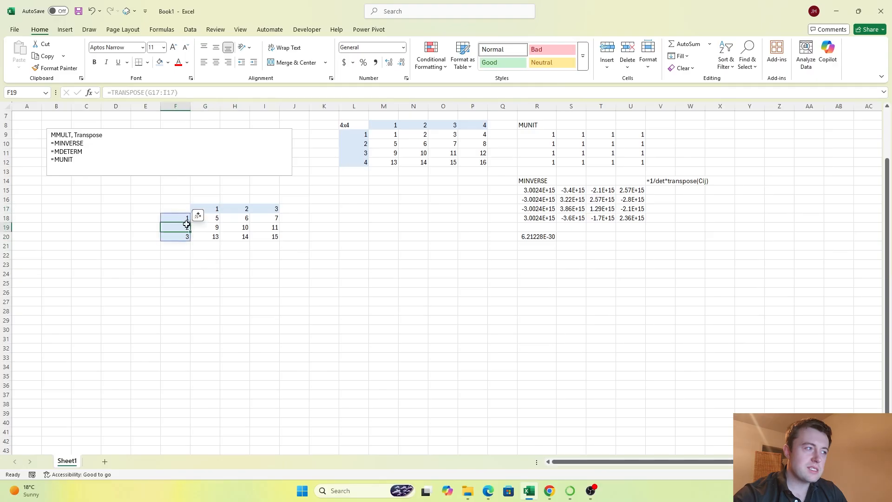
pyautogui.click(200, 207)
pyautogui.click(183, 219)
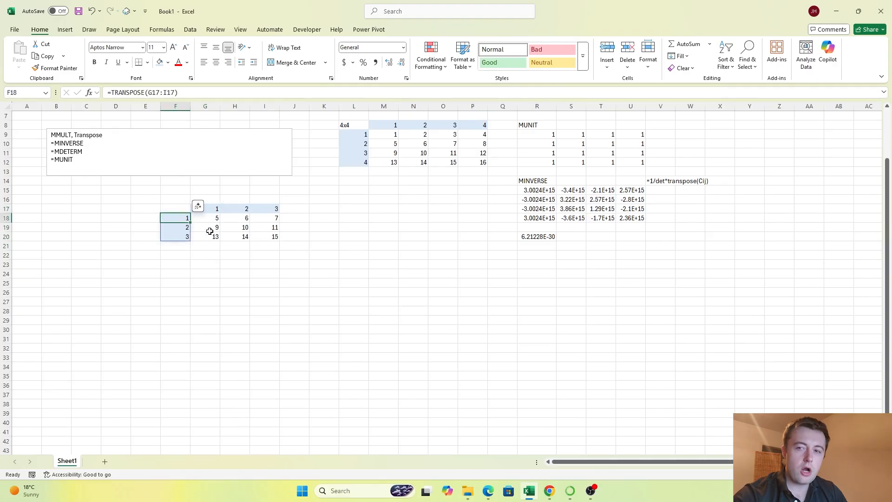
# Step: Start a cofactor formula in G21 with the sign factor =(-1)^(G$17+$F18), locking the label row and label column
pyautogui.click(215, 246)
pyautogui.write('=')
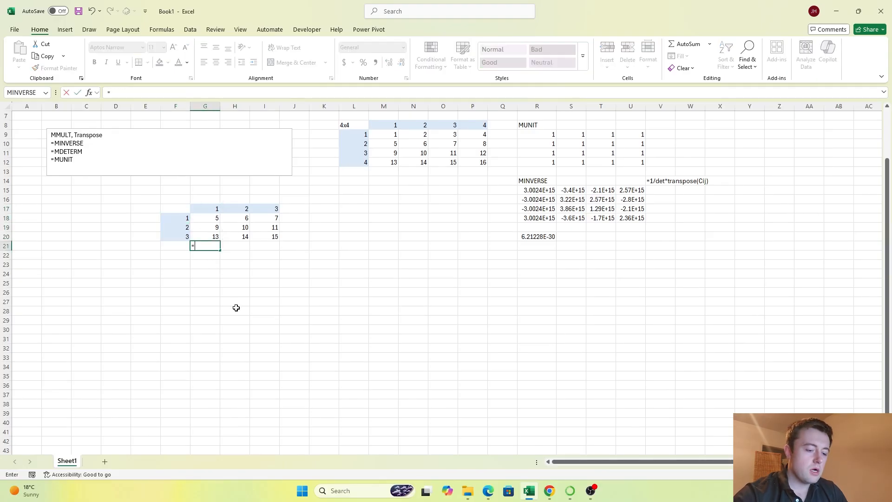
pyautogui.write('(-')
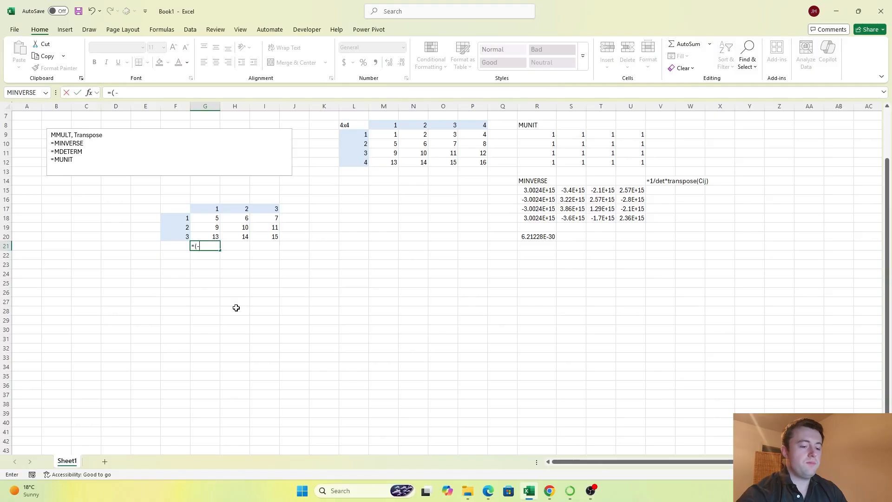
pyautogui.write('1)^(')
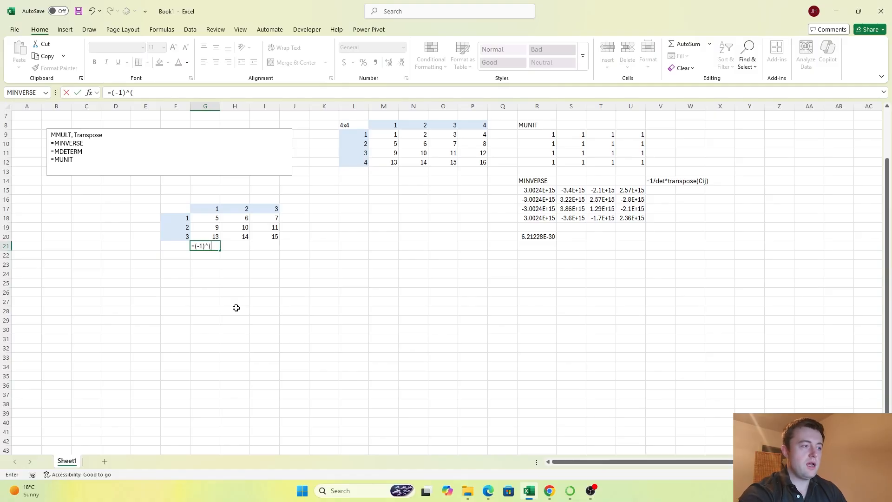
pyautogui.click(208, 207)
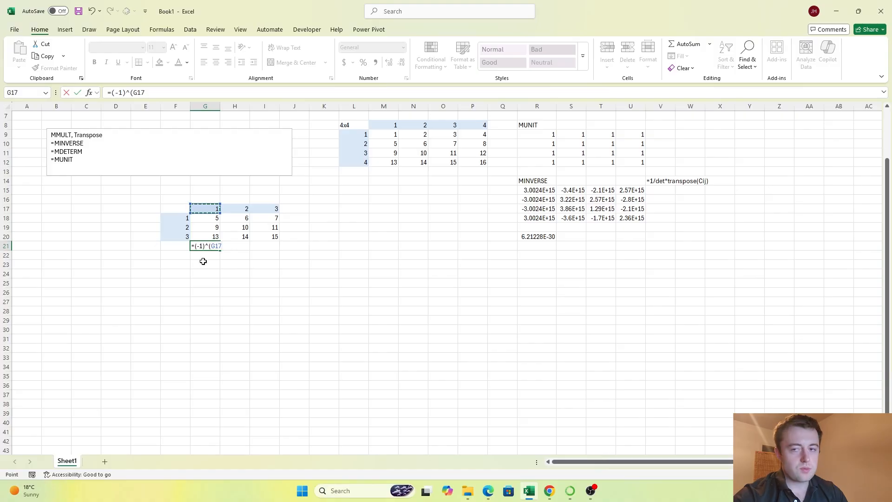
pyautogui.press('F4')
pyautogui.press('F4')
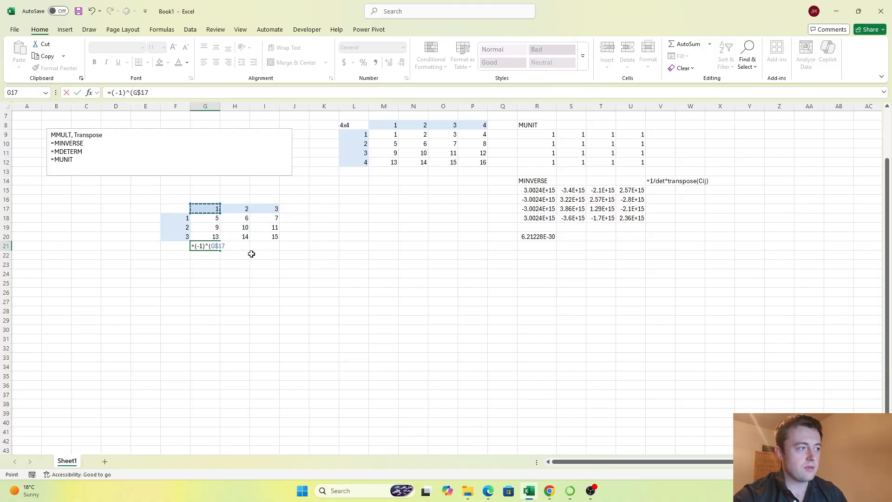
pyautogui.write('+')
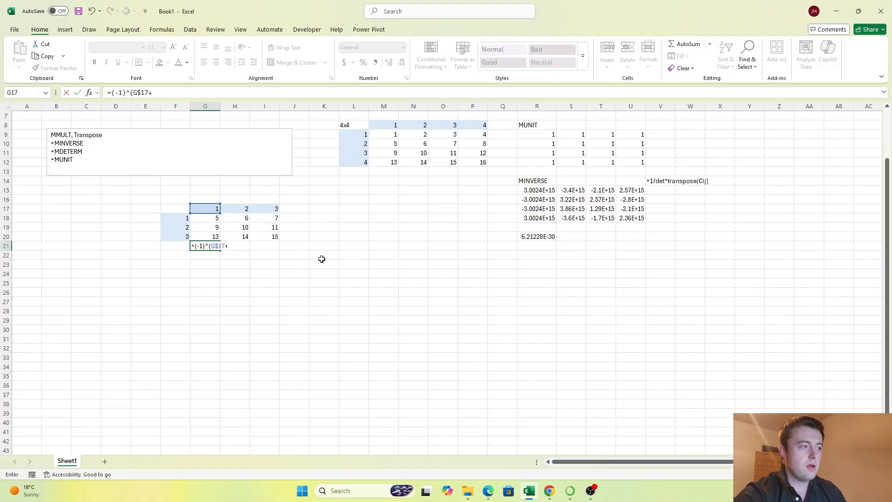
pyautogui.click(179, 219)
pyautogui.press('F4')
pyautogui.press('F4')
pyautogui.press('F4')
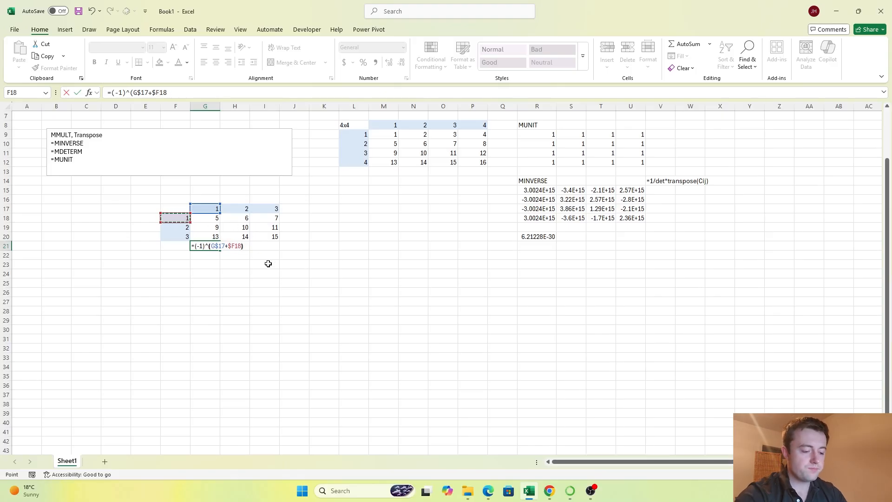
pyautogui.write(')*(G18')
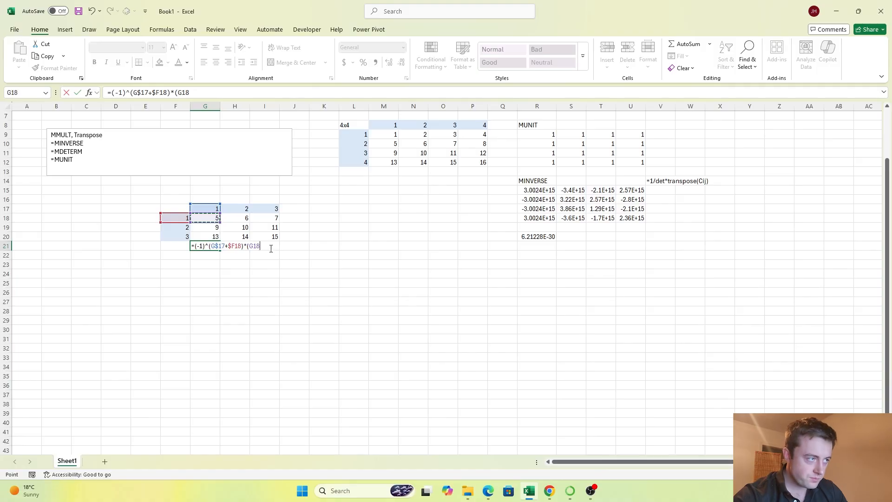
# Step: Complete G21's formula by multiplying the sign factor by (G18) and the minor determinant (H19*I20-I19*H20)
pyautogui.write(')*(')
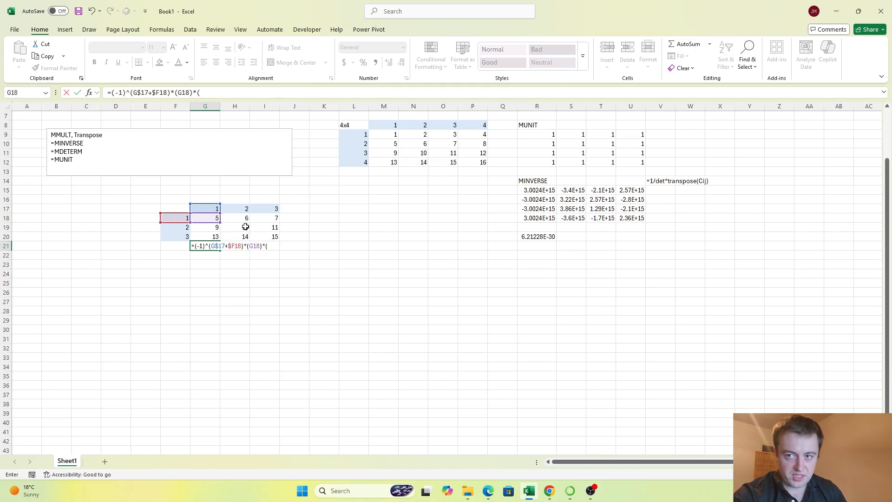
pyautogui.click(245, 226)
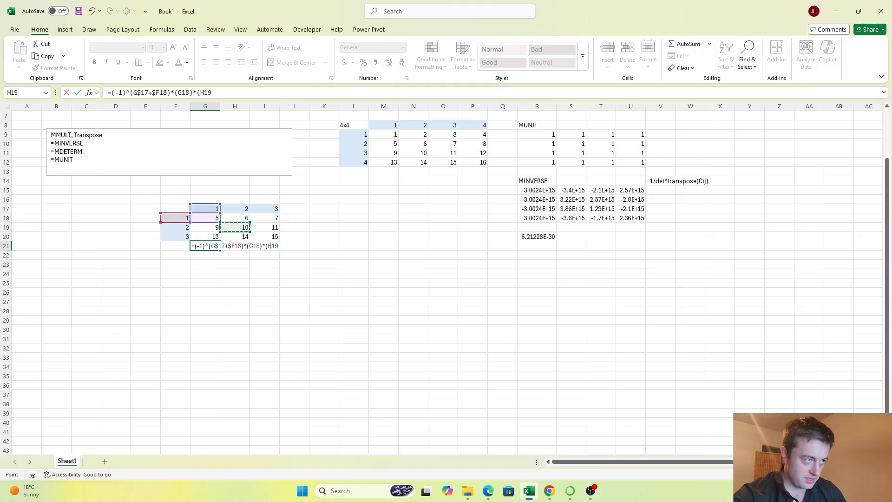
pyautogui.write('*')
pyautogui.click(263, 237)
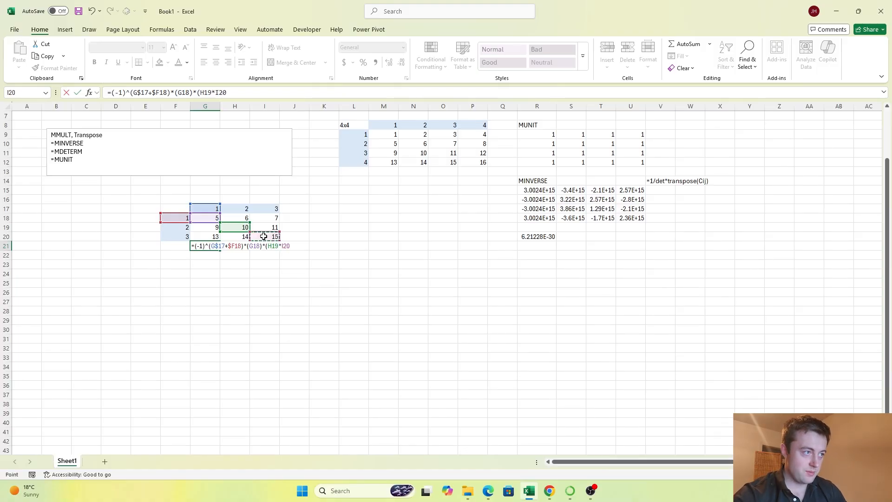
pyautogui.write('-')
pyautogui.click(264, 228)
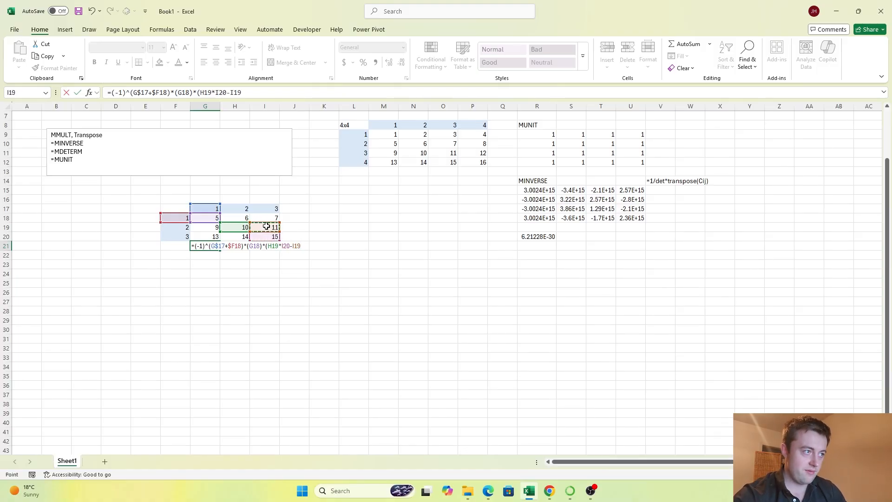
pyautogui.write('*')
pyautogui.click(231, 236)
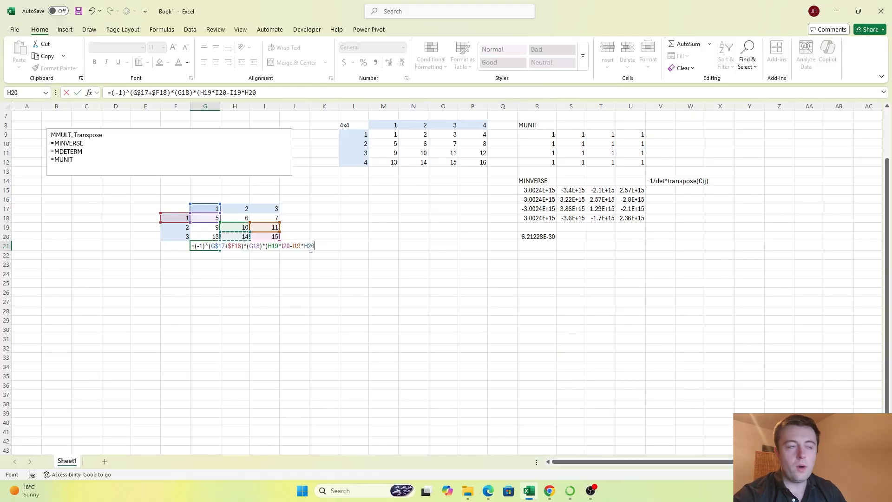
pyautogui.press('Return')
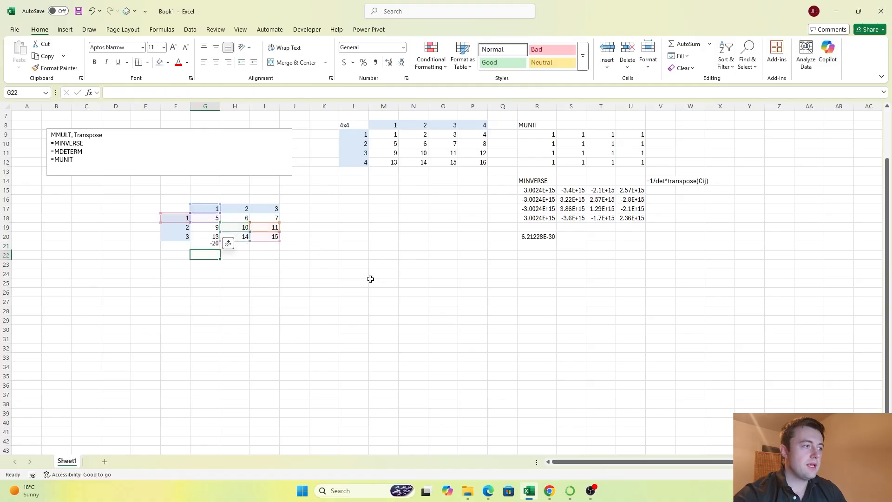
pyautogui.press('Up')
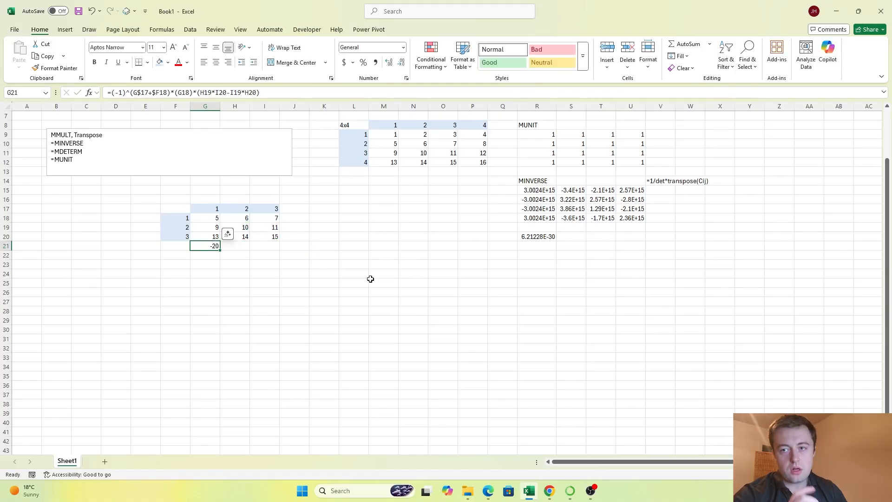
pyautogui.press('Right')
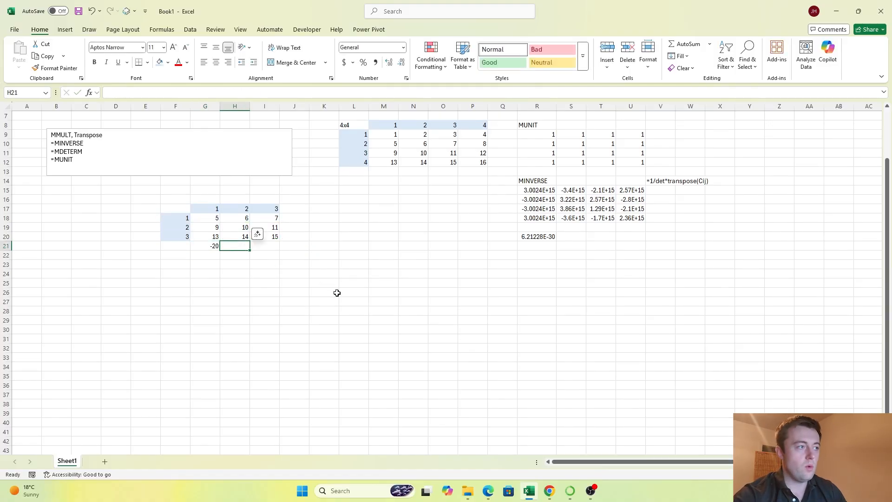
pyautogui.write('=')
pyautogui.press('Up')
pyautogui.press('Up')
pyautogui.press('Up')
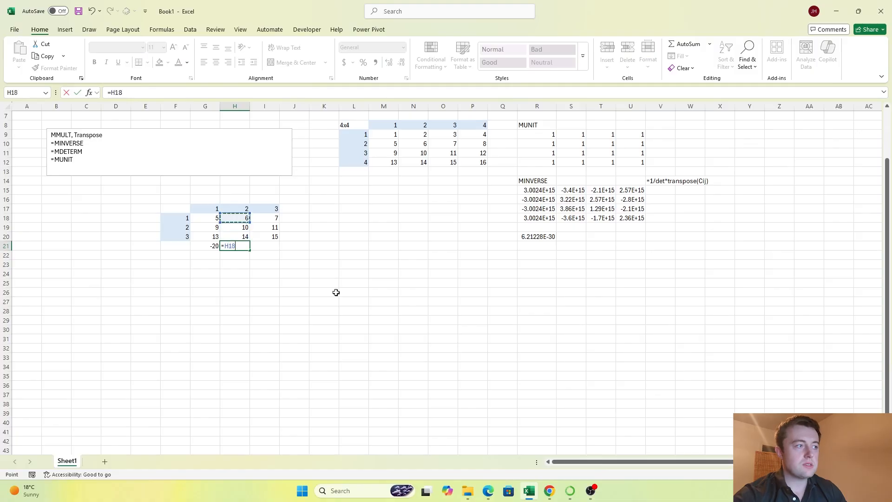
pyautogui.press('BackSpace')
pyautogui.press('BackSpace')
pyautogui.press('BackSpace')
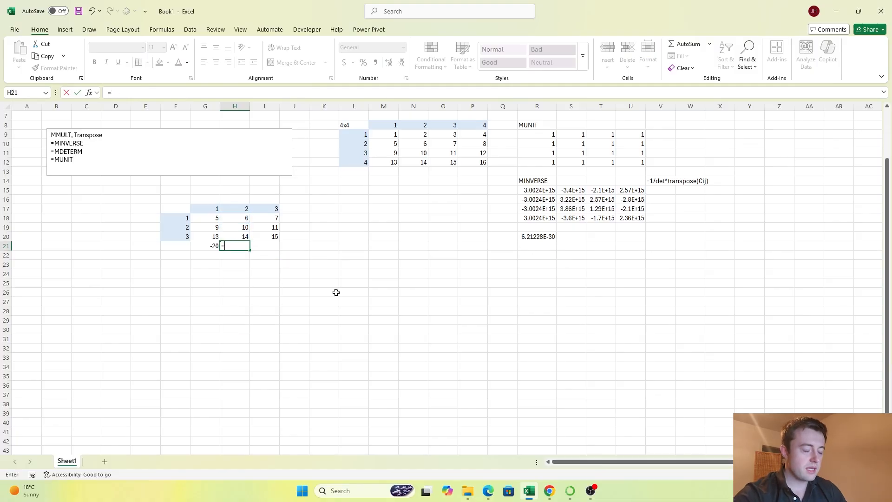
pyautogui.press('Escape')
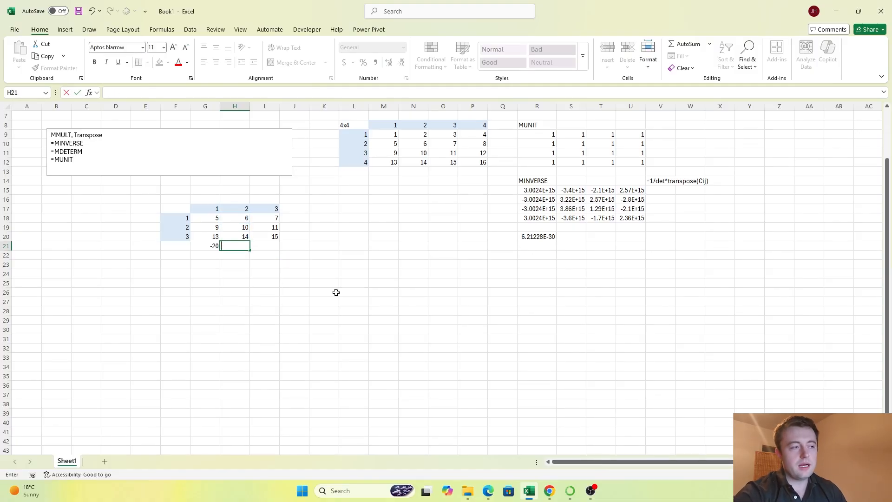
# Step: Copy the cofactor formula from G21 across to H21:I21
pyautogui.press('Left')
pyautogui.hotkey('ctrl', 'c')
pyautogui.hotkey('shift', 'Right')
pyautogui.hotkey('shift', 'Right')
pyautogui.hotkey('ctrl', 'v')
pyautogui.press('Escape')
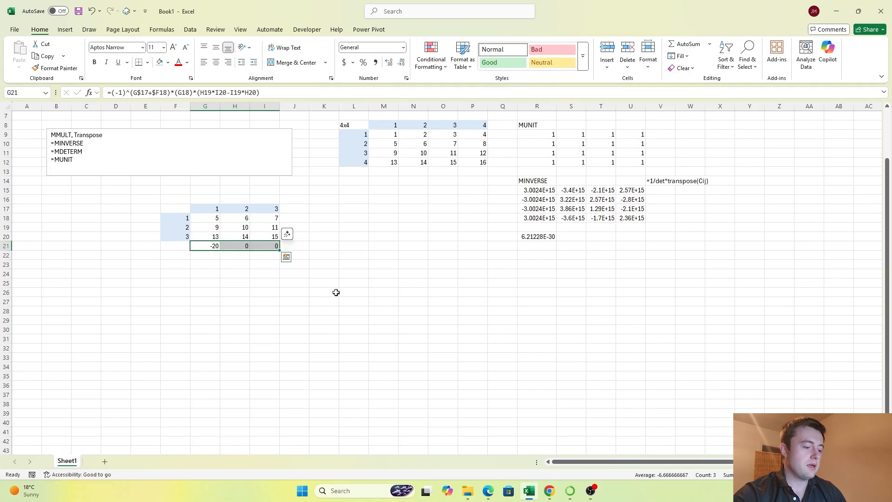
# Step: Replace the minor determinant in H21's cofactor formula with (G19*I20-I19*G20), keeping the sign factor and the H18 term
pyautogui.press('Right')
pyautogui.press('F2')
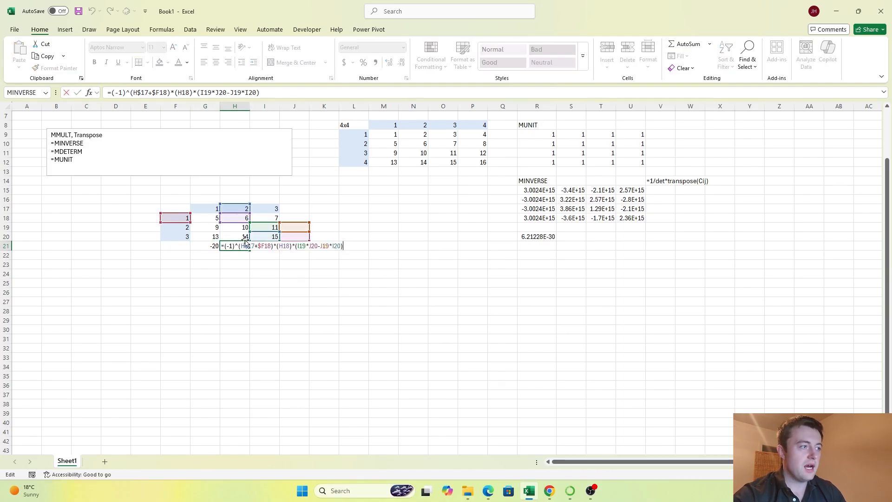
pyautogui.moveTo(270, 246); pyautogui.dragTo(227, 246)
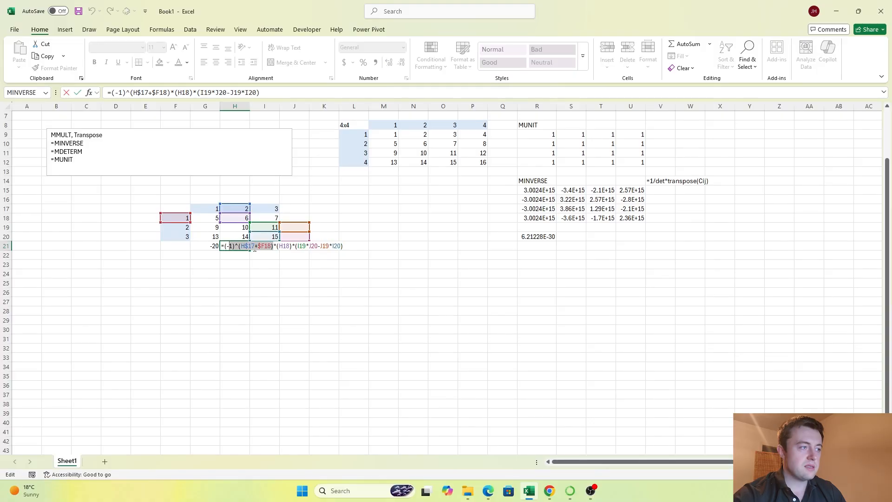
pyautogui.click(299, 248)
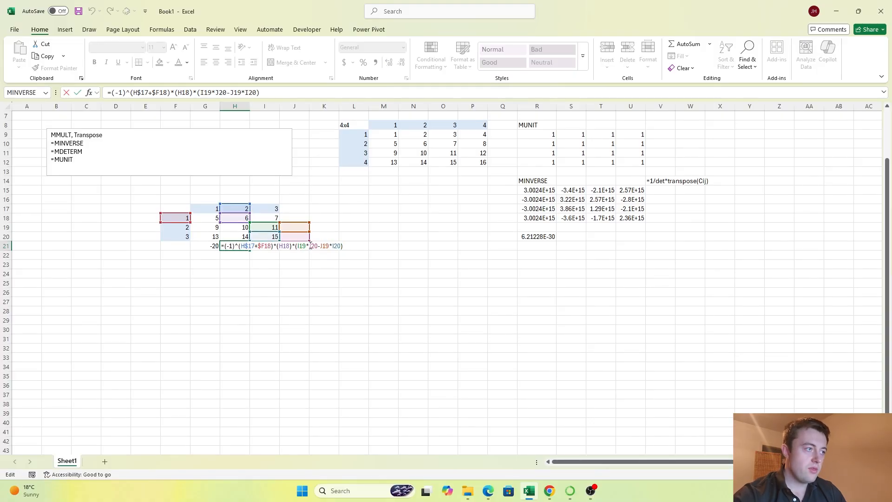
pyautogui.moveTo(297, 246); pyautogui.dragTo(338, 246)
pyautogui.press('BackSpace')
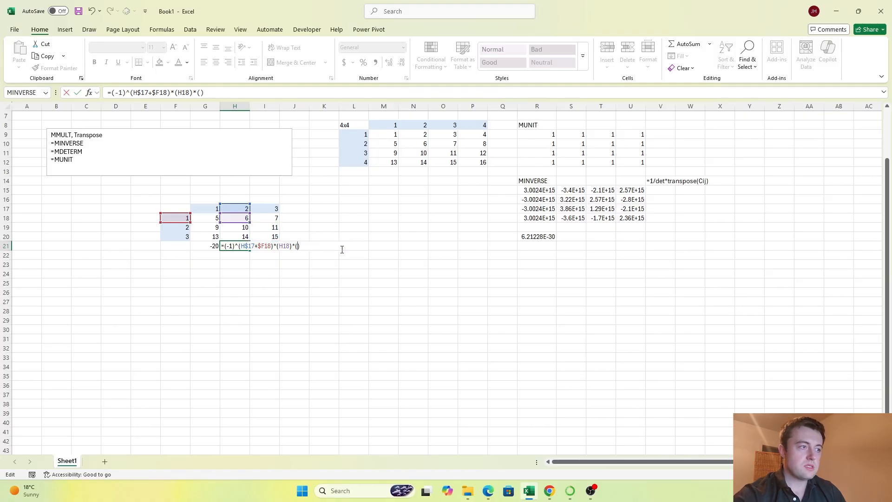
pyautogui.click(210, 226)
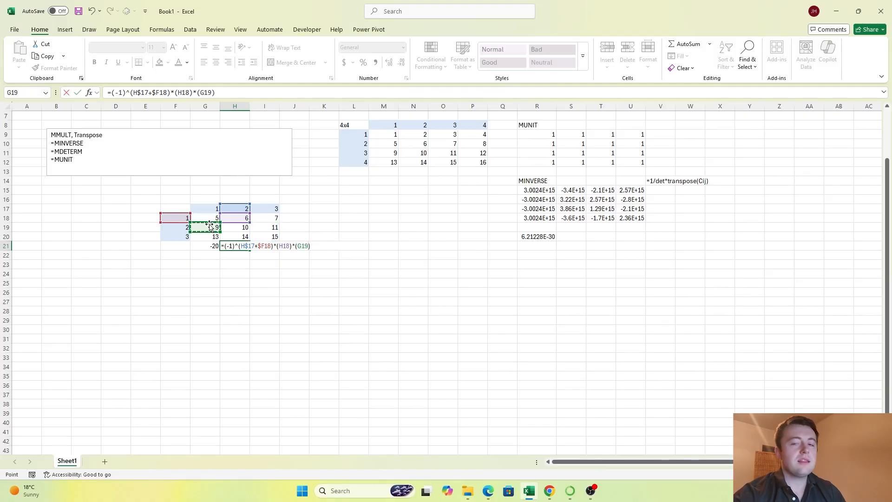
pyautogui.write('*')
pyautogui.click(264, 236)
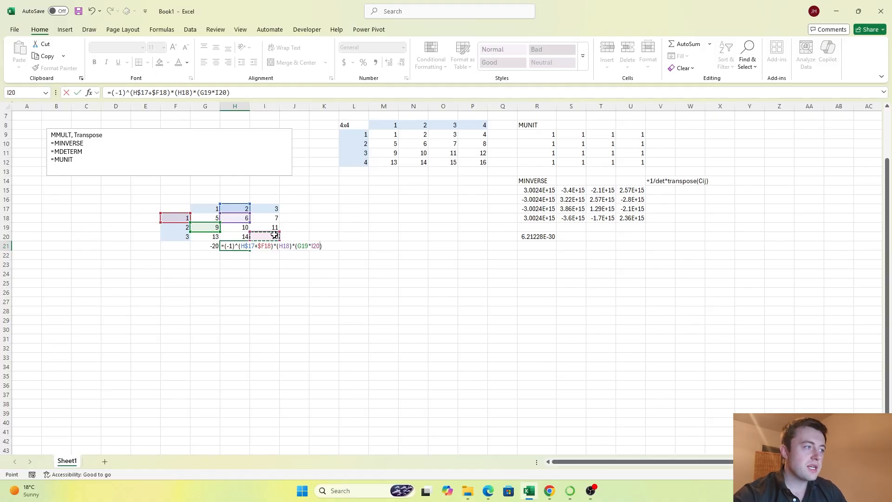
pyautogui.write('-')
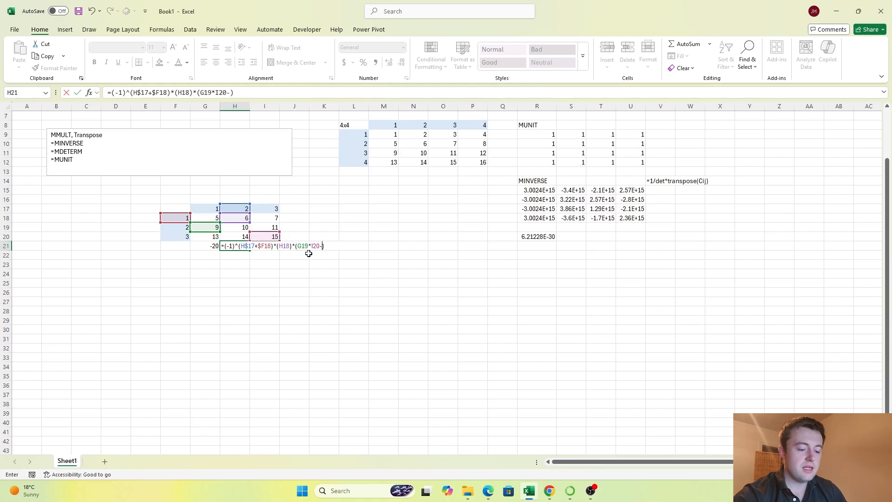
pyautogui.click(271, 228)
pyautogui.write('*')
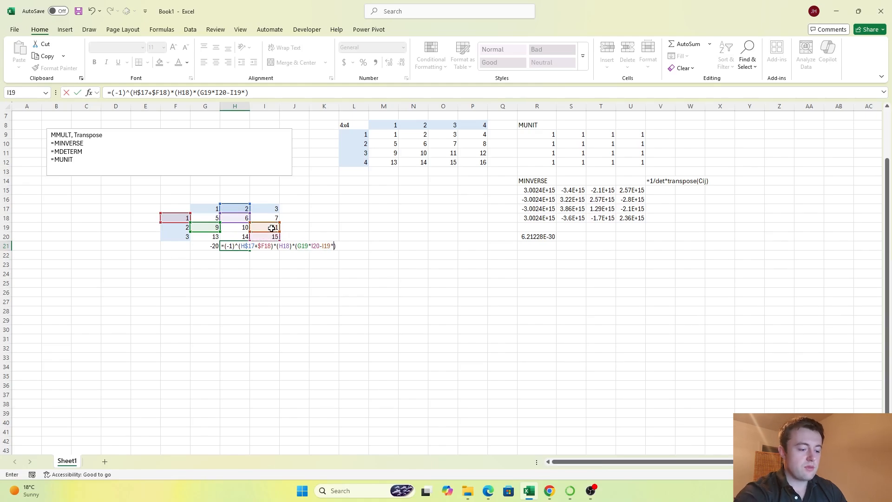
pyautogui.click(206, 236)
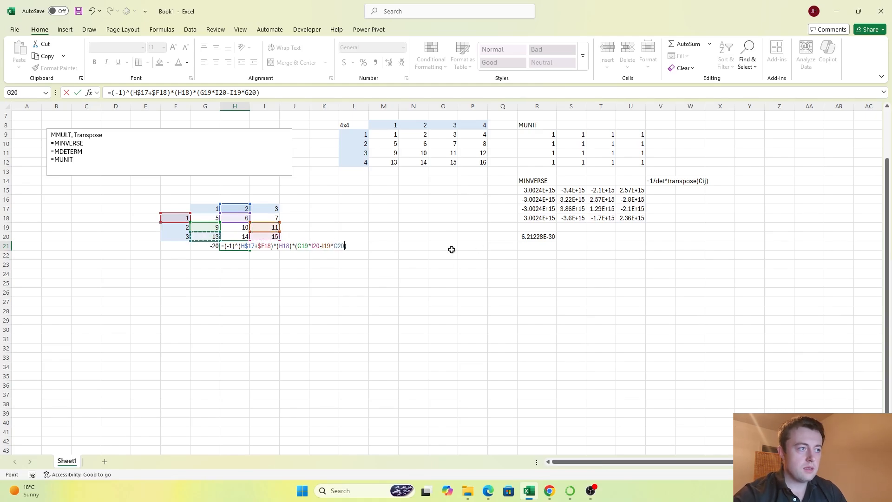
pyautogui.press('Return')
# Step: Replace the minor determinant in I21's cofactor formula with (G19*H20-H19*G20), keeping the sign factor and the I18 term
pyautogui.press('Up')
pyautogui.press('Right')
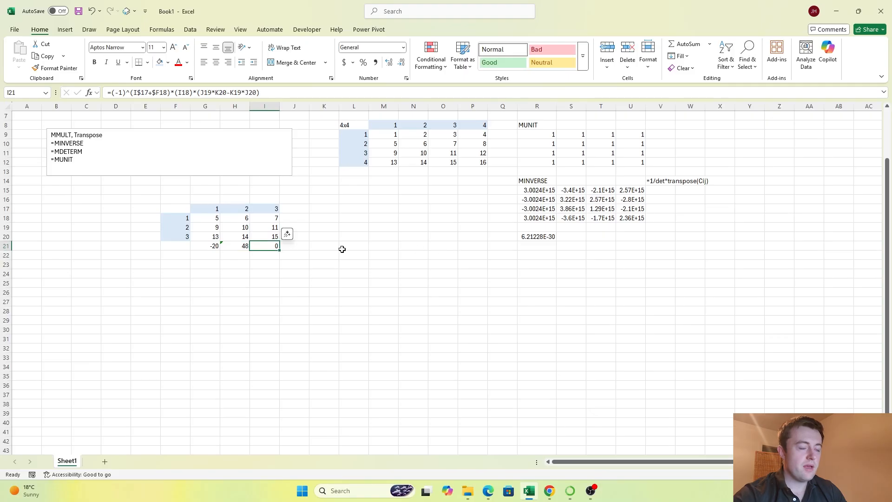
pyautogui.press('F2')
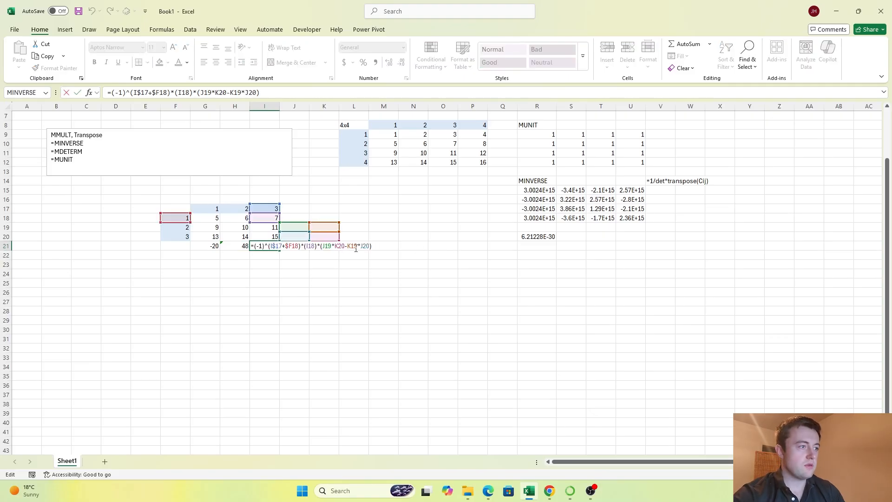
pyautogui.moveTo(370, 246); pyautogui.dragTo(326, 246)
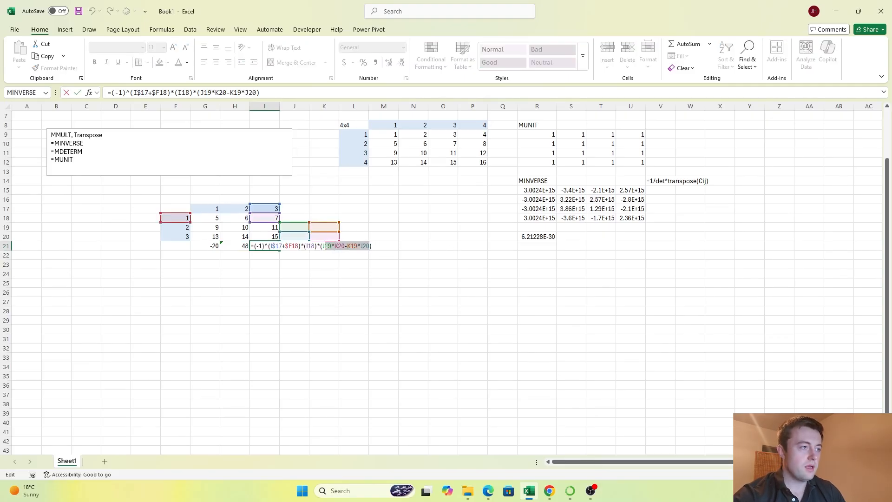
pyautogui.press('BackSpace')
pyautogui.click(213, 229)
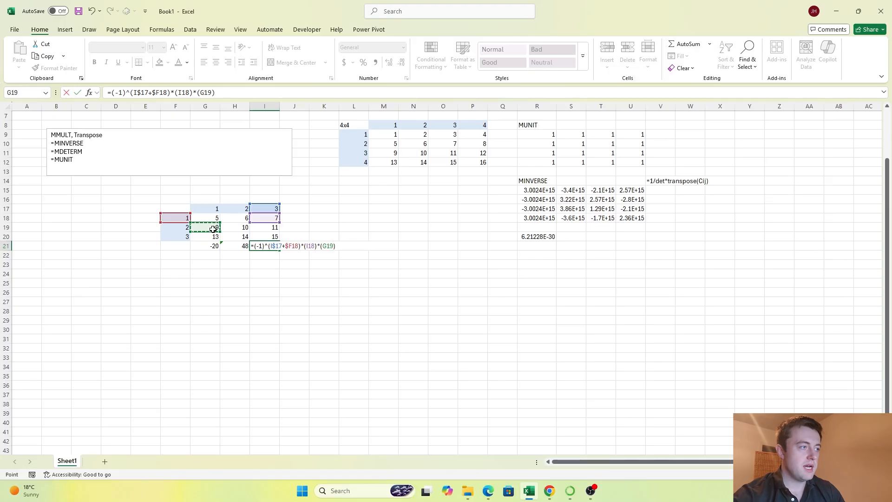
pyautogui.write('*')
pyautogui.click(236, 237)
pyautogui.write('-')
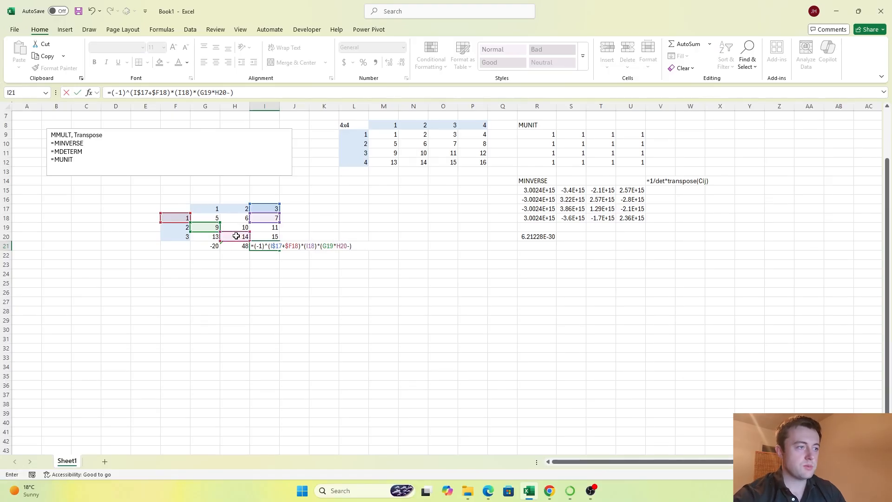
pyautogui.click(238, 227)
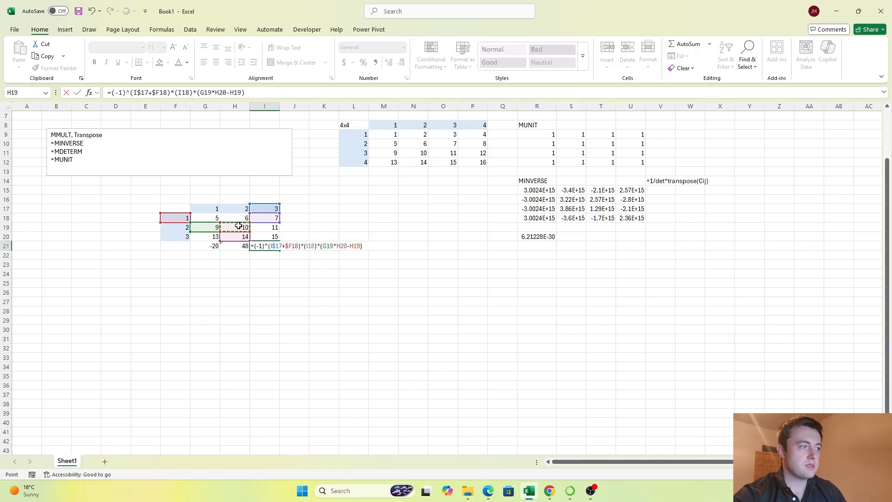
pyautogui.write('*')
pyautogui.click(208, 237)
pyautogui.write(')')
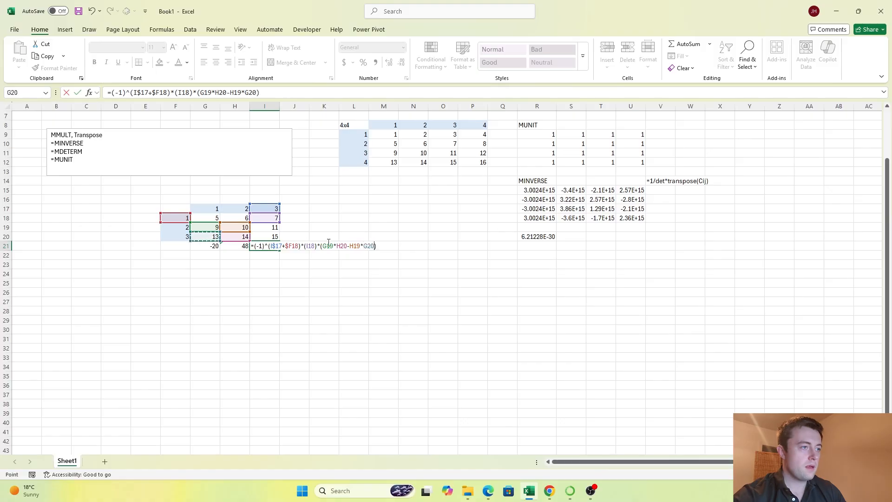
pyautogui.press('Return')
# Step: Add up the three cofactor terms in F21 with =SUM(G21:I21)
pyautogui.press('Up')
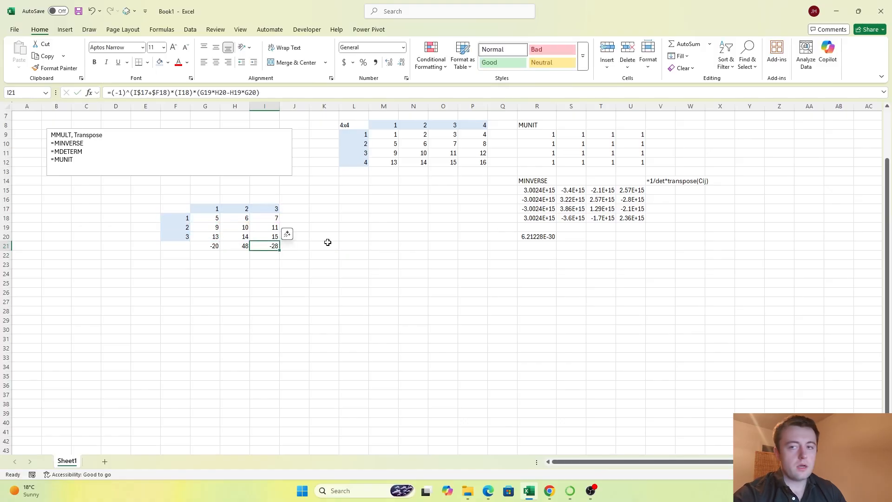
pyautogui.press('Left')
pyautogui.press('Left')
pyautogui.press('Left')
pyautogui.write('=SUM(')
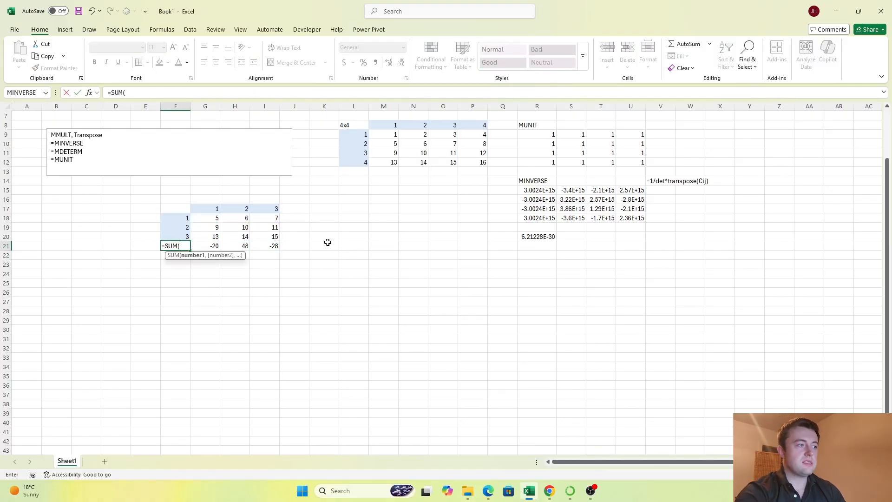
pyautogui.press('Right')
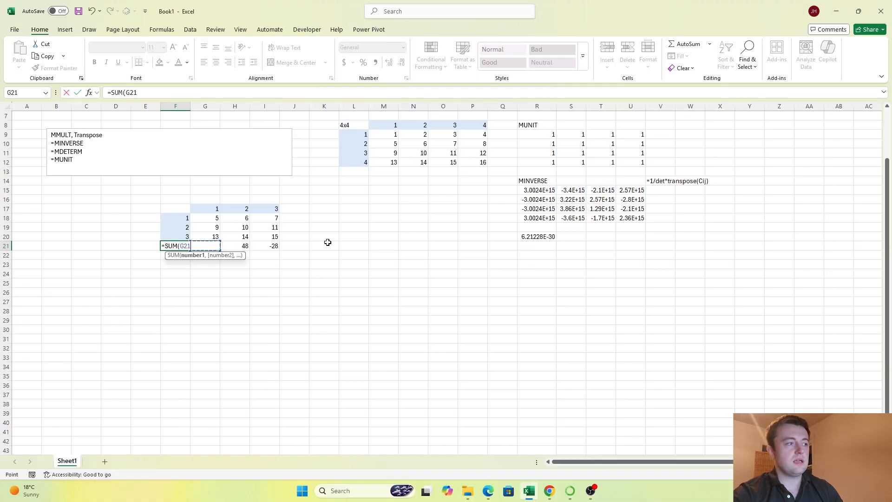
pyautogui.hotkey('shift', 'Right')
pyautogui.hotkey('shift', 'Right')
pyautogui.write(')')
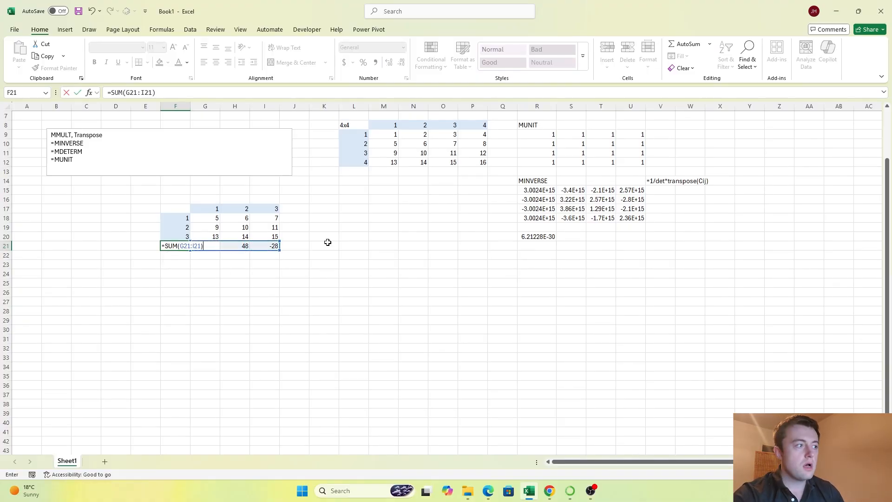
pyautogui.press('Return')
# Step: Calculate the three-by-three matrix's determinant in F22 with MDETERM over G18:I20
pyautogui.press('Up')
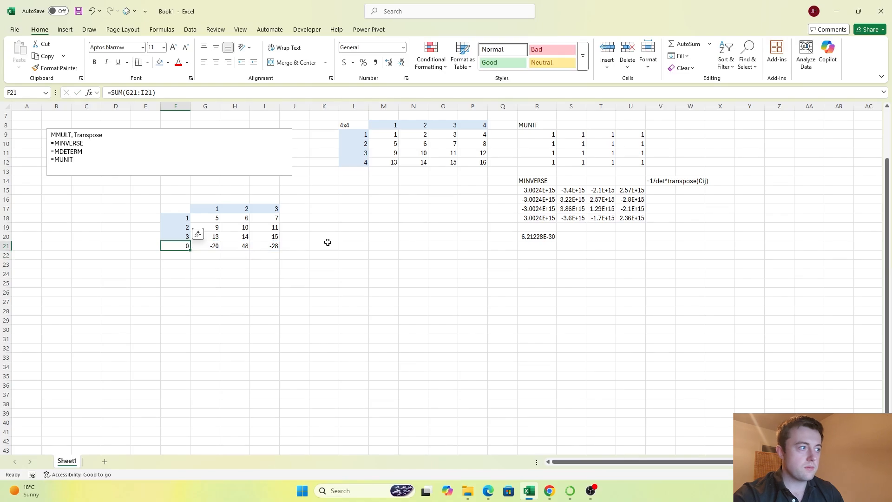
pyautogui.press('Down')
pyautogui.write('=MD')
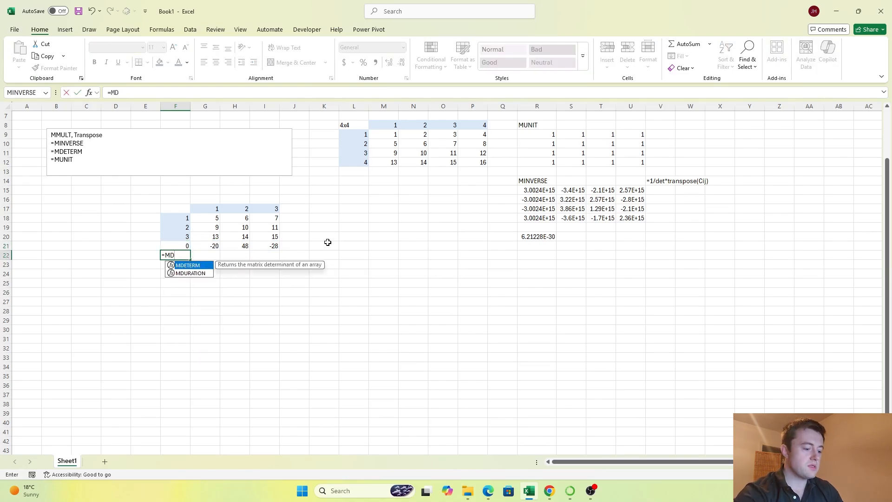
pyautogui.write('ETERM(')
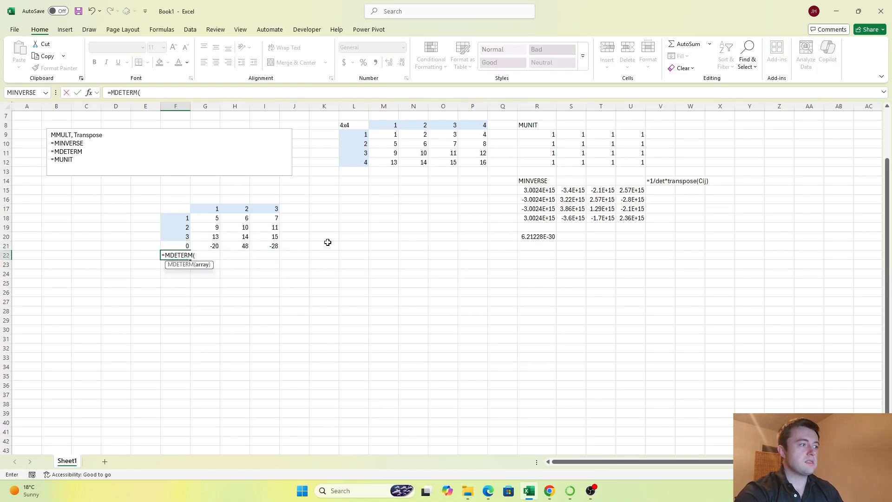
pyautogui.moveTo(214, 219); pyautogui.dragTo(269, 237)
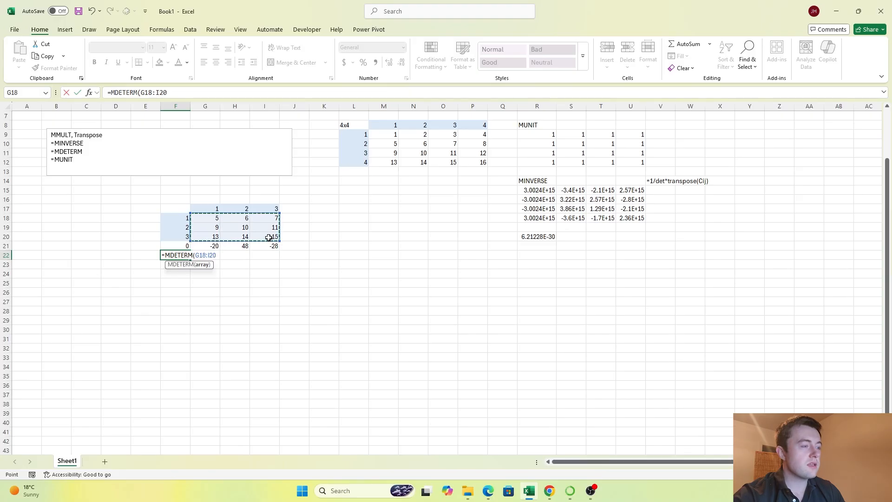
pyautogui.press('Return')
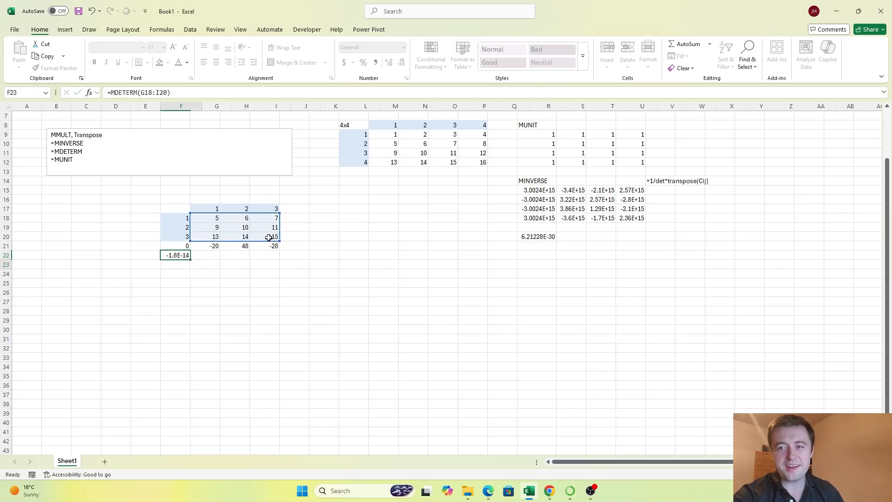
# Step: Compare the MDETERM result in F22 with the cofactor terms and their sum in row 21
pyautogui.press('Up')
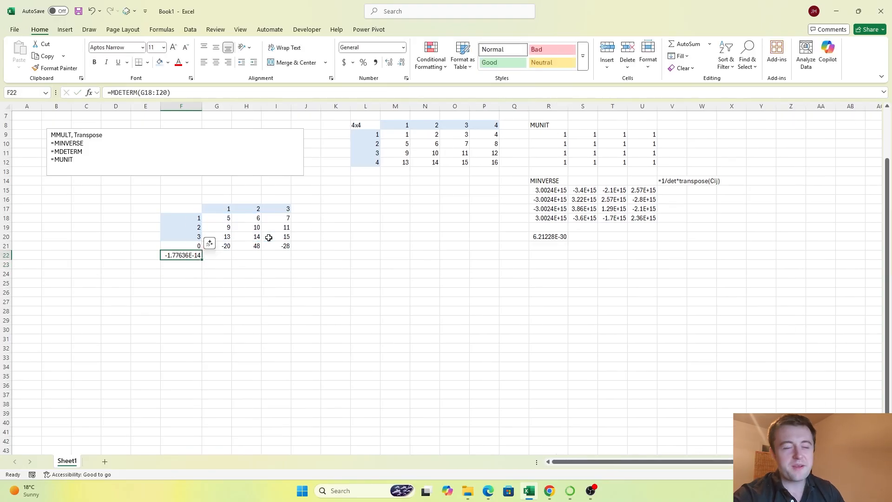
pyautogui.press('Up')
pyautogui.press('Up')
pyautogui.press('Up')
pyautogui.press('Right')
pyautogui.press('Right')
pyautogui.press('Down')
pyautogui.press('Down')
pyautogui.press('Left')
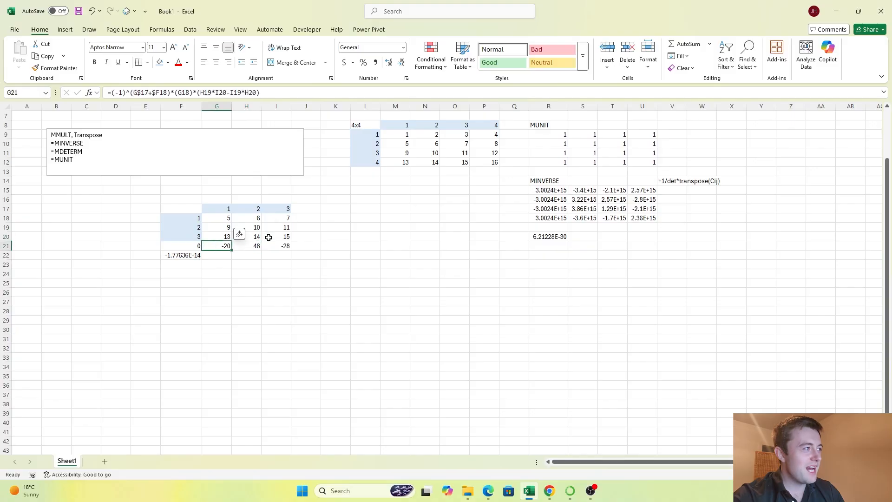
pyautogui.press('Down')
pyautogui.press('Left')
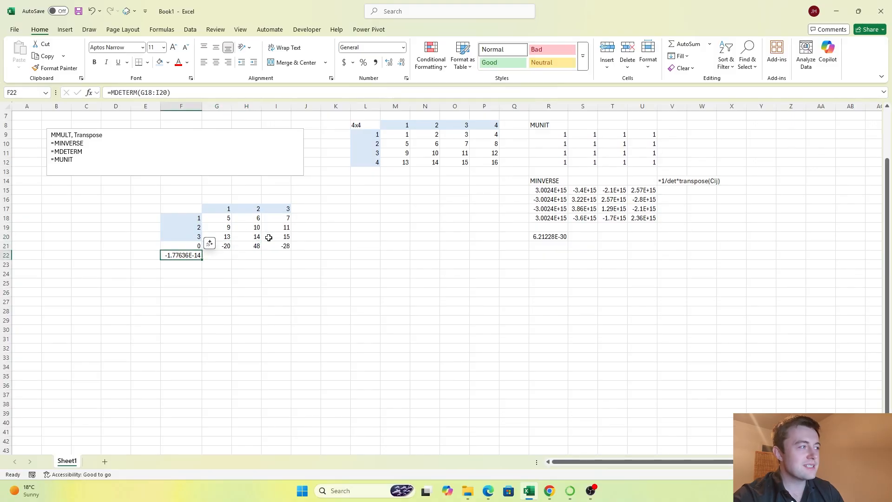
pyautogui.press('Right')
pyautogui.press('Right')
pyautogui.press('Left')
pyautogui.press('Left')
pyautogui.press('Left')
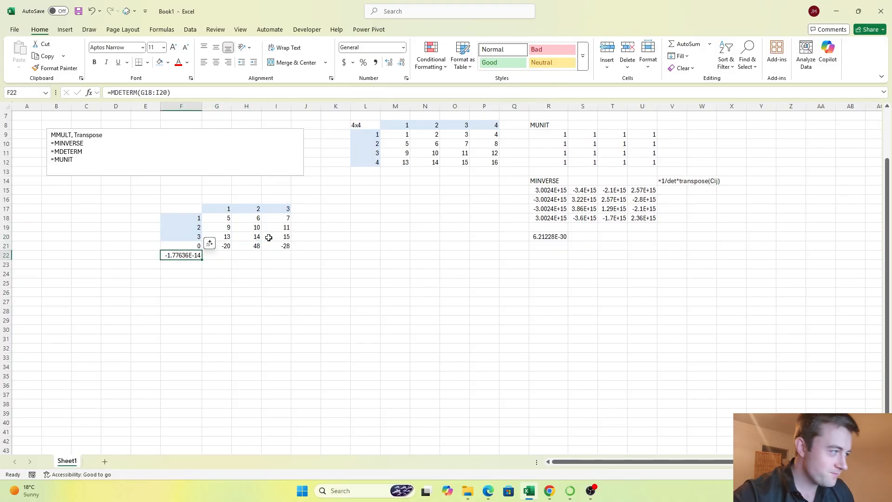
pyautogui.press('Right')
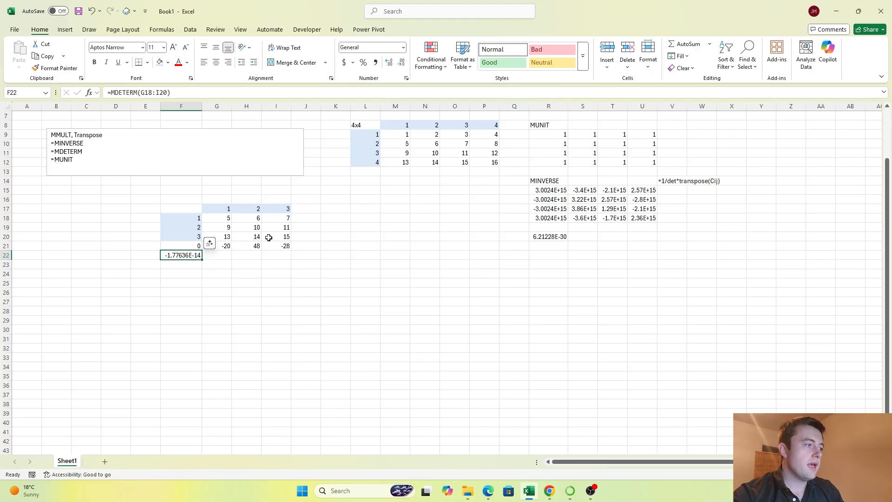
pyautogui.press('Right')
pyautogui.press('Right')
pyautogui.press('Right')
pyautogui.press('Right')
pyautogui.press('Right')
pyautogui.press('Right')
pyautogui.press('Right')
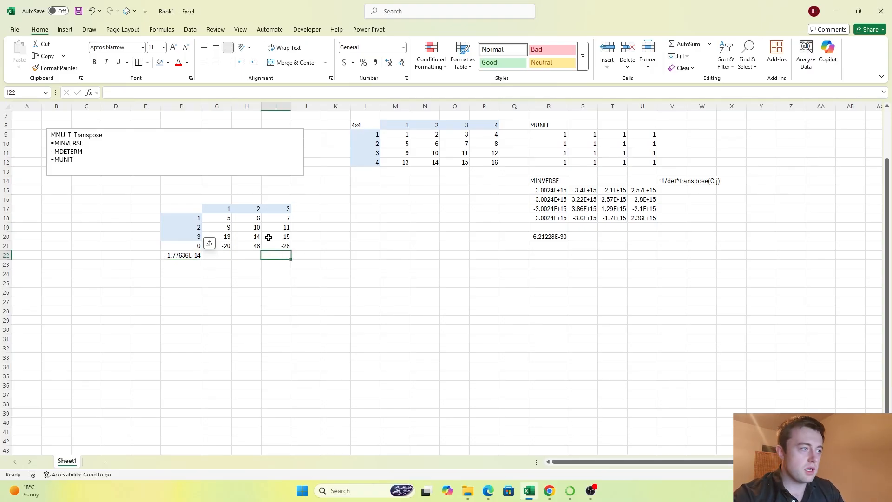
pyautogui.press('Up')
pyautogui.press('Up')
pyautogui.press('Left')
pyautogui.press('Left')
pyautogui.press('Left')
pyautogui.press('Left')
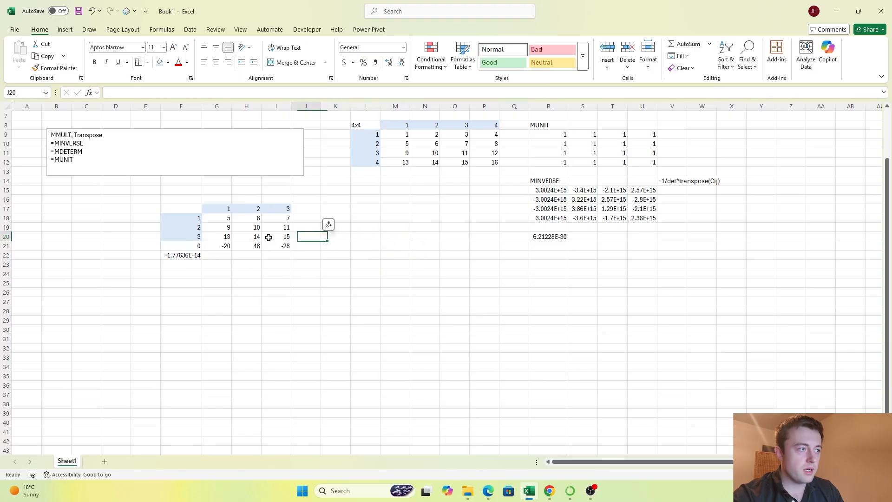
pyautogui.press('Down')
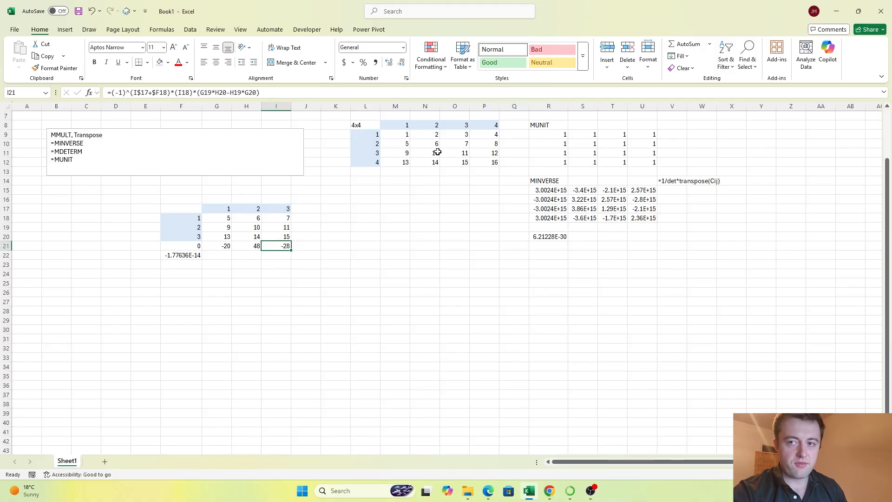
# Step: Examine how the four-by-four matrix's first-row entries M9:P9 pair with minors such as N10:P12 for cofactor expansion
pyautogui.click(453, 154)
pyautogui.moveTo(491, 161); pyautogui.dragTo(486, 157)
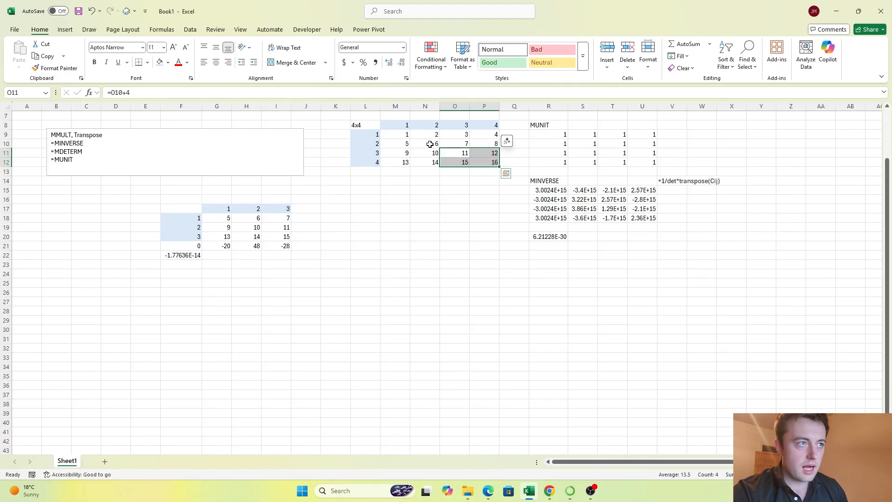
pyautogui.click(403, 134)
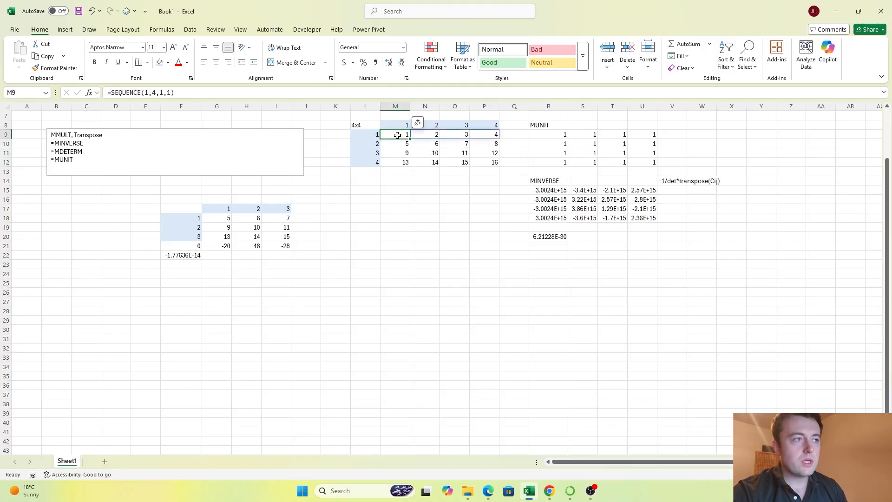
pyautogui.moveTo(427, 144); pyautogui.dragTo(482, 160)
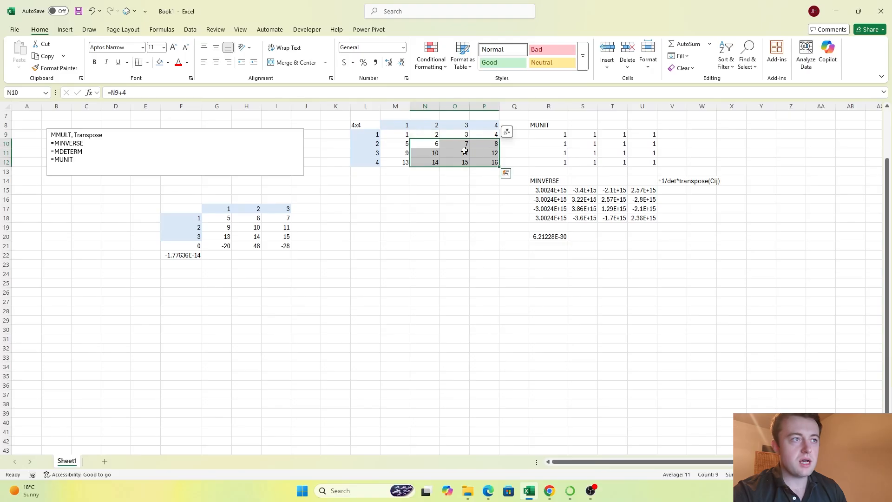
pyautogui.click(400, 135)
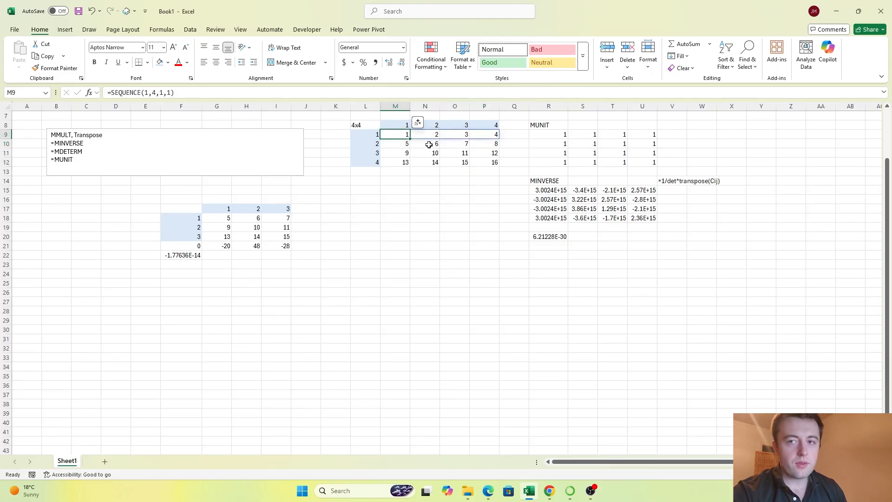
pyautogui.moveTo(429, 144); pyautogui.dragTo(477, 159)
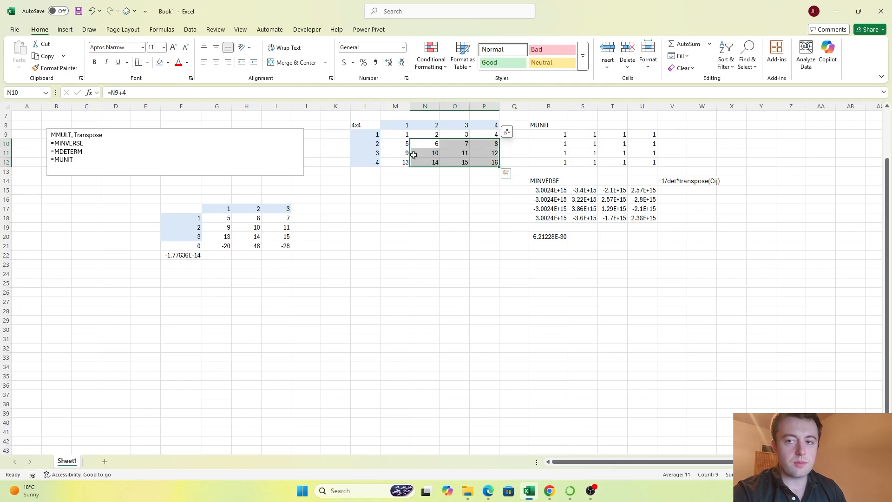
pyautogui.click(403, 134)
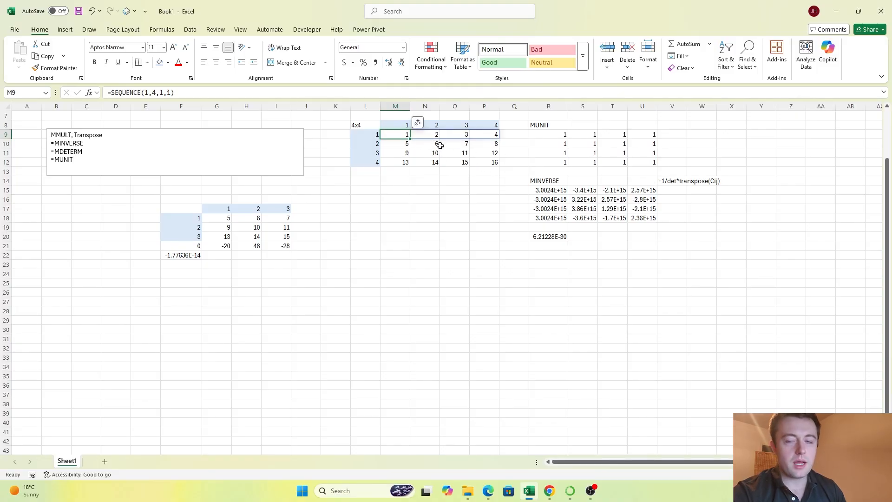
pyautogui.moveTo(439, 146); pyautogui.dragTo(488, 162)
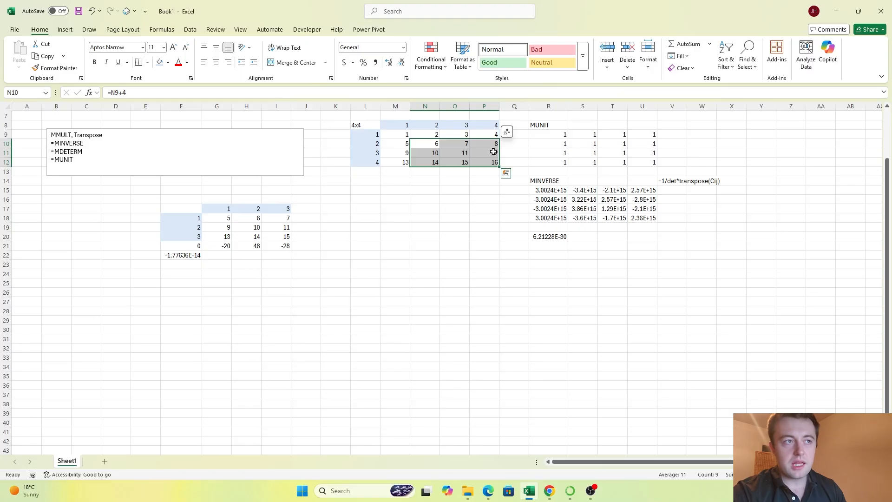
pyautogui.click(427, 134)
pyautogui.moveTo(405, 134); pyautogui.dragTo(493, 135)
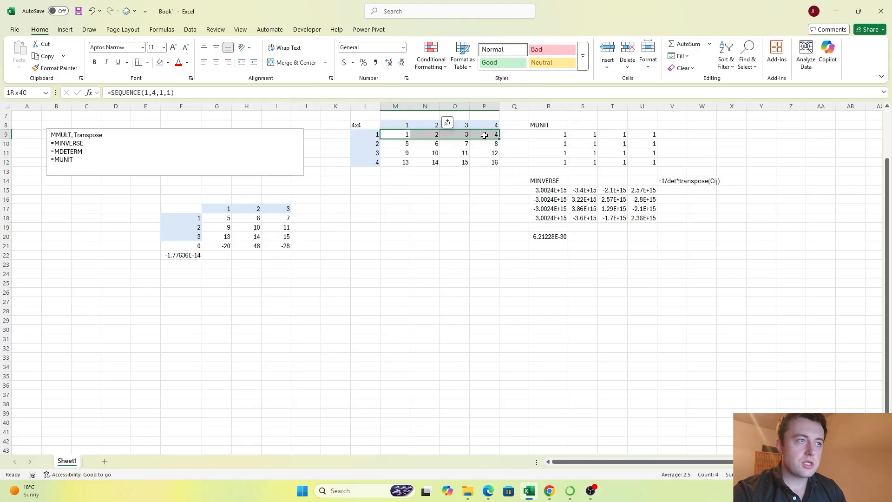
# Step: Calculate the first minor's determinant in M14 with MDETERM over N10:P12
pyautogui.click(399, 180)
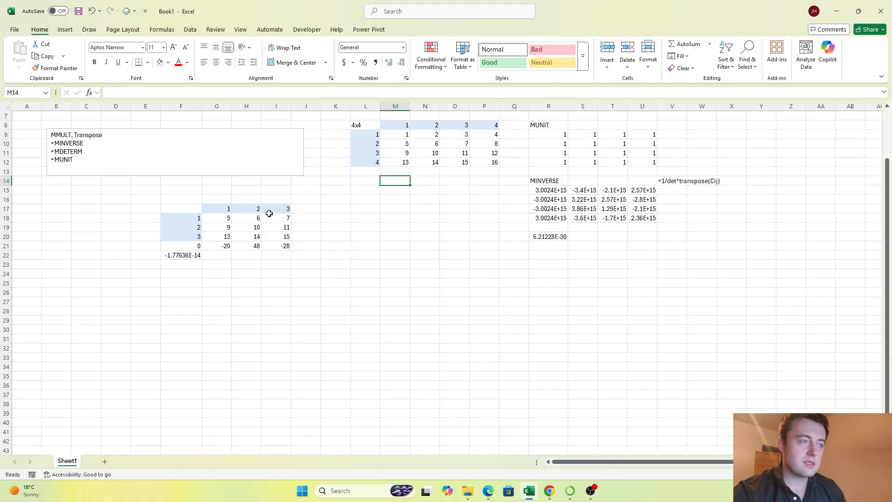
pyautogui.write('=MD')
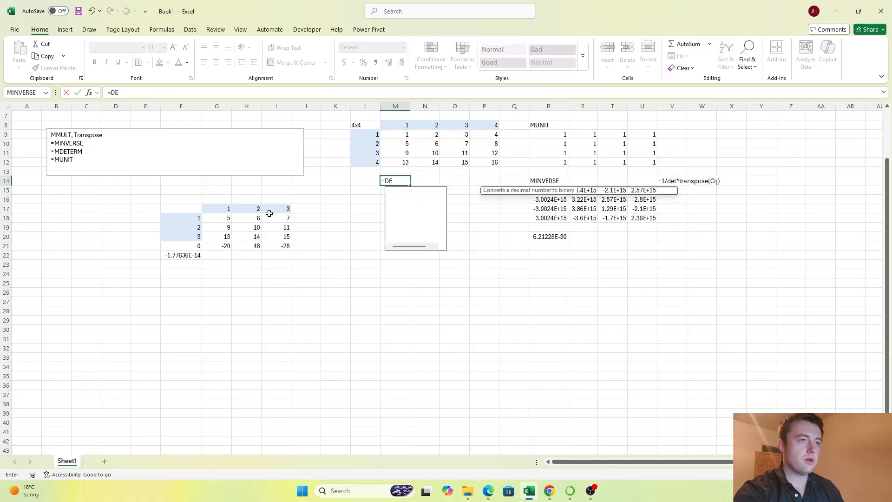
pyautogui.write('ETER')
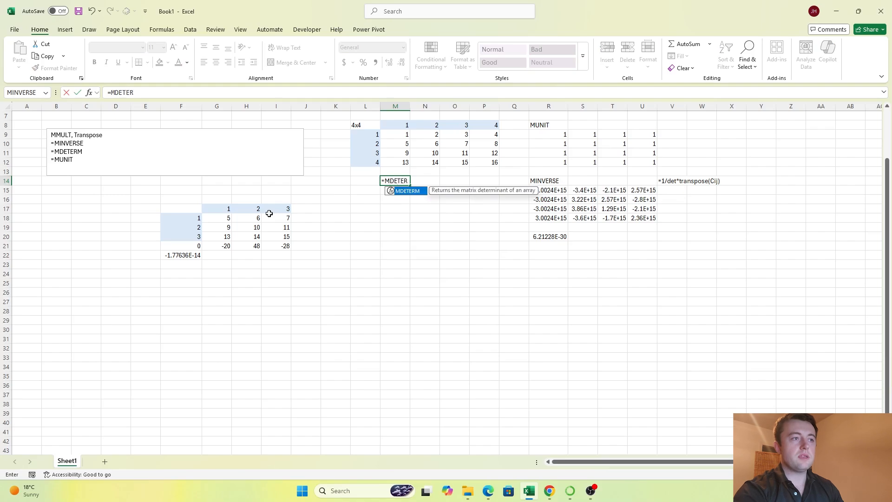
pyautogui.write('M(')
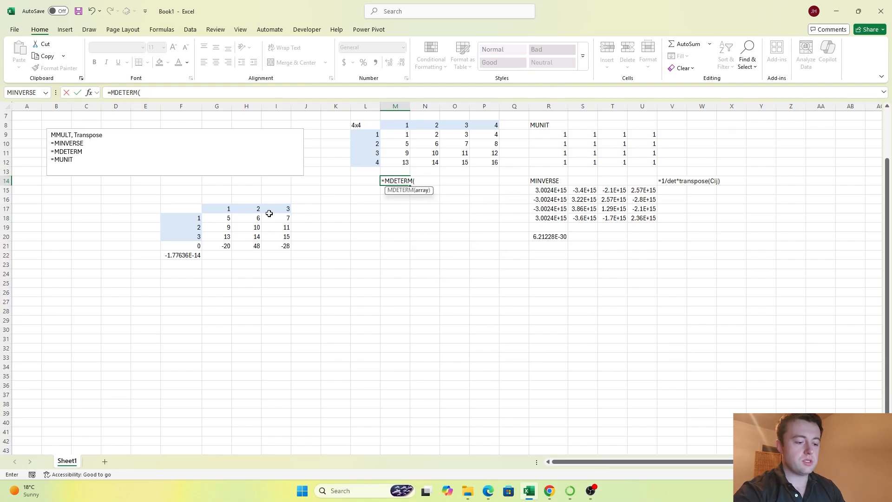
pyautogui.moveTo(431, 144); pyautogui.dragTo(488, 159)
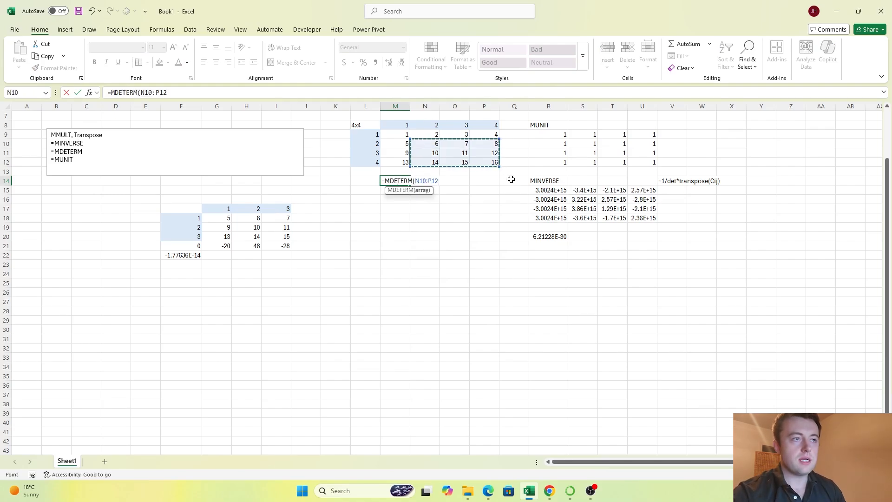
pyautogui.press('Tab')
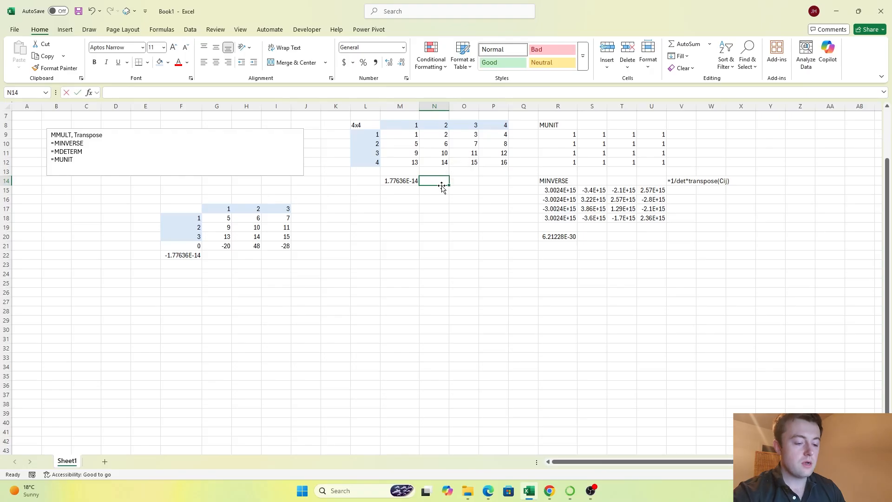
# Step: Try to compute the second cofactor term in N14 with =-1*N9*MDETERM(M10:M12,O10:P12)
pyautogui.write('=-')
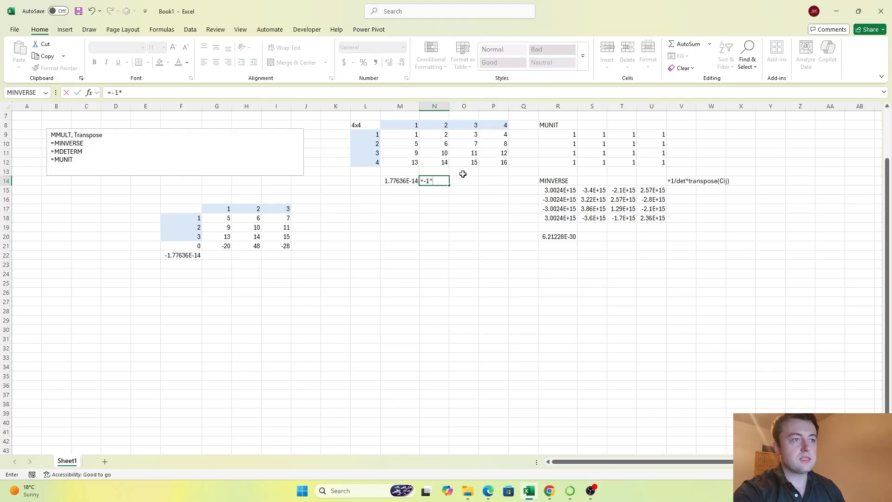
pyautogui.write('1*')
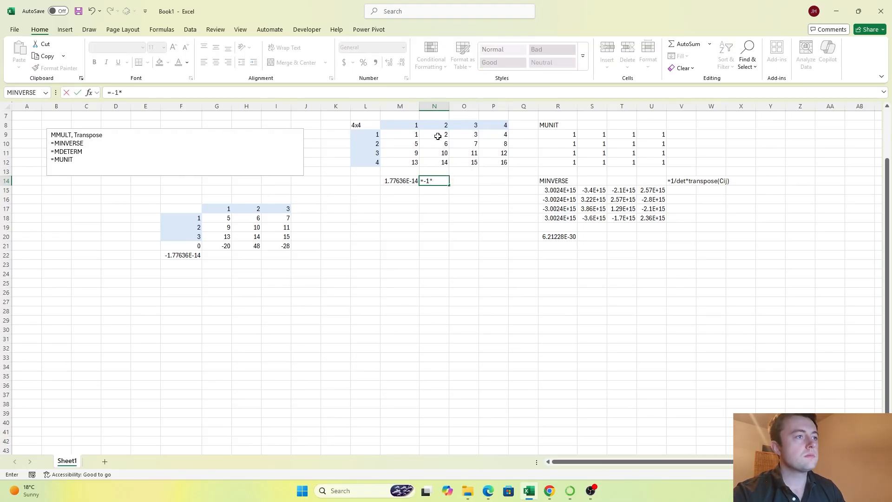
pyautogui.click(438, 137)
pyautogui.write('*MD')
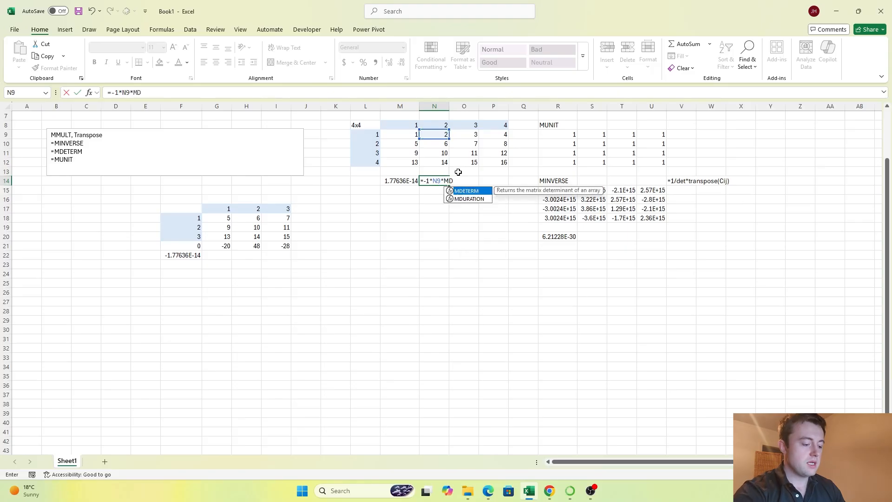
pyautogui.write('ETERM(')
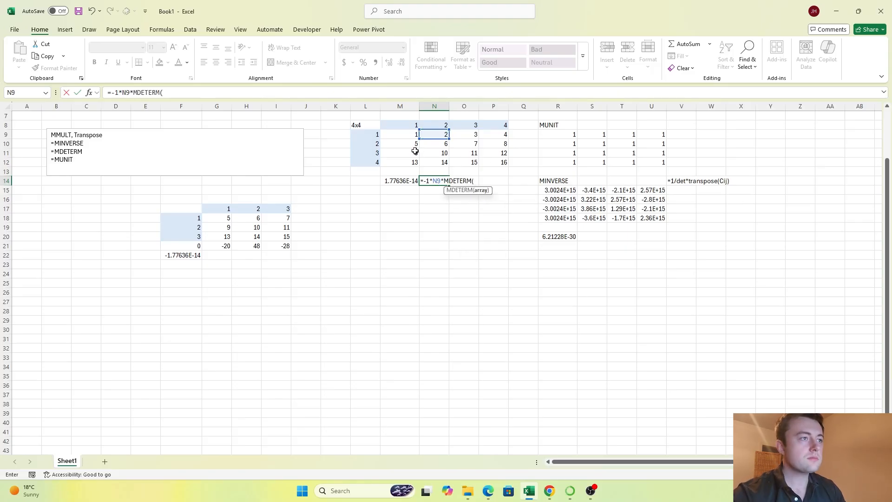
pyautogui.moveTo(405, 144); pyautogui.dragTo(404, 163)
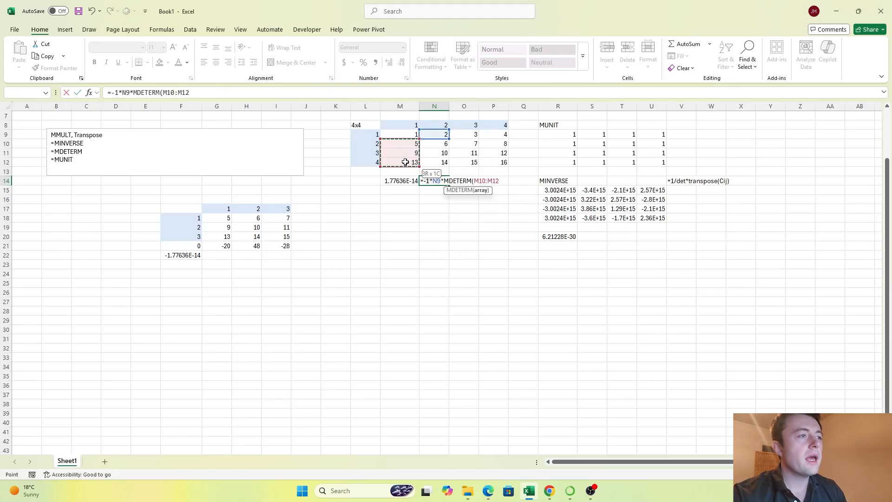
pyautogui.write(',')
pyautogui.moveTo(465, 145); pyautogui.dragTo(496, 162)
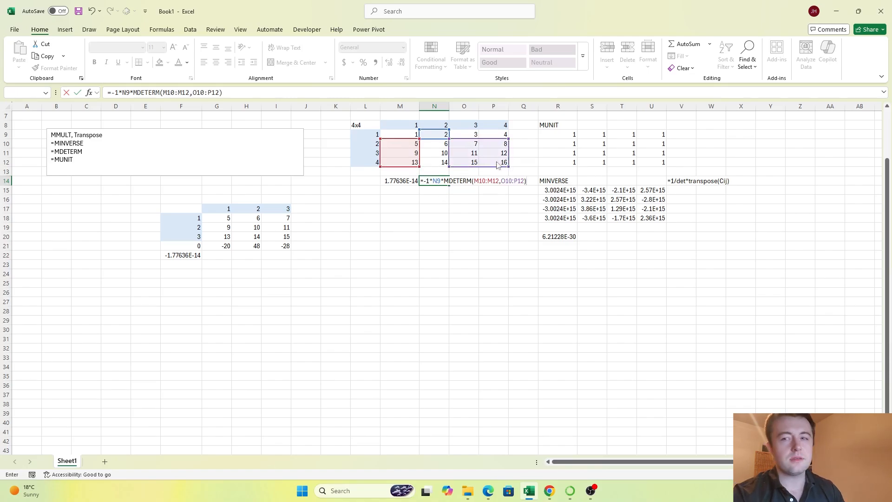
pyautogui.press('Return')
pyautogui.press('Return')
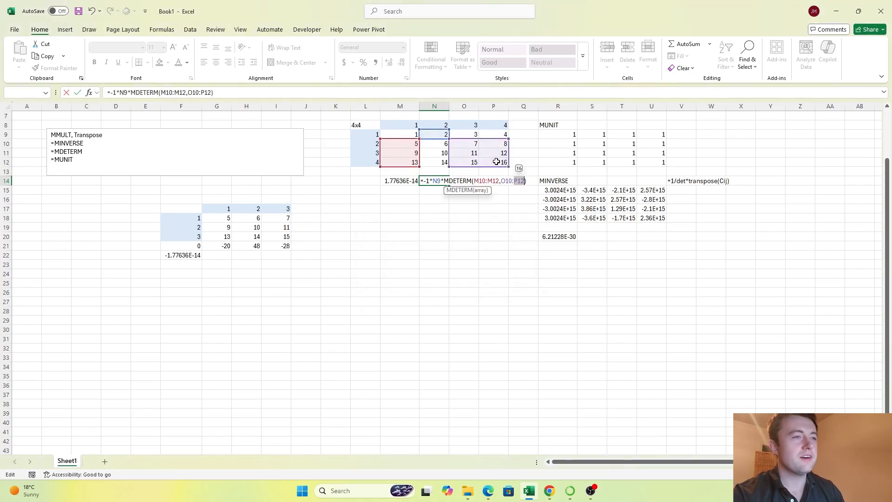
# Step: Try joining M10:M12 and O10:P12 with a plus sign inside N14's MDETERM formula, and clear the cell
pyautogui.click(500, 181)
pyautogui.press('BackSpace')
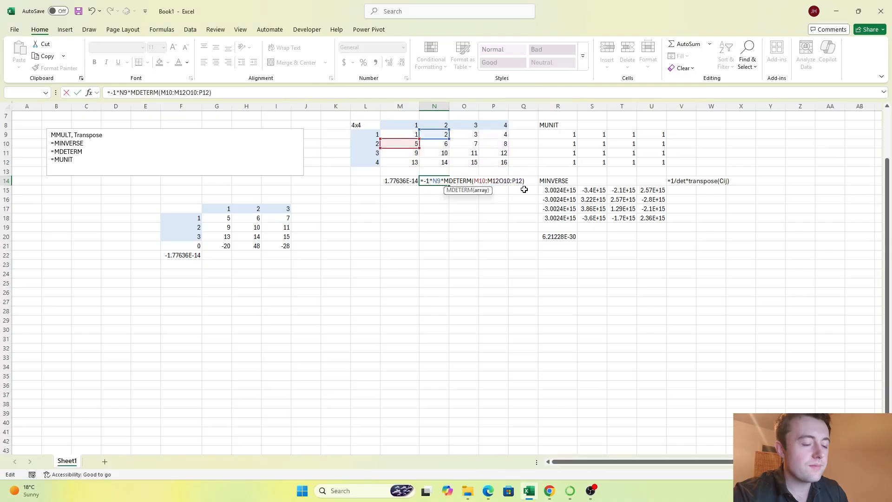
pyautogui.write('&')
pyautogui.press('Return')
pyautogui.press('Up')
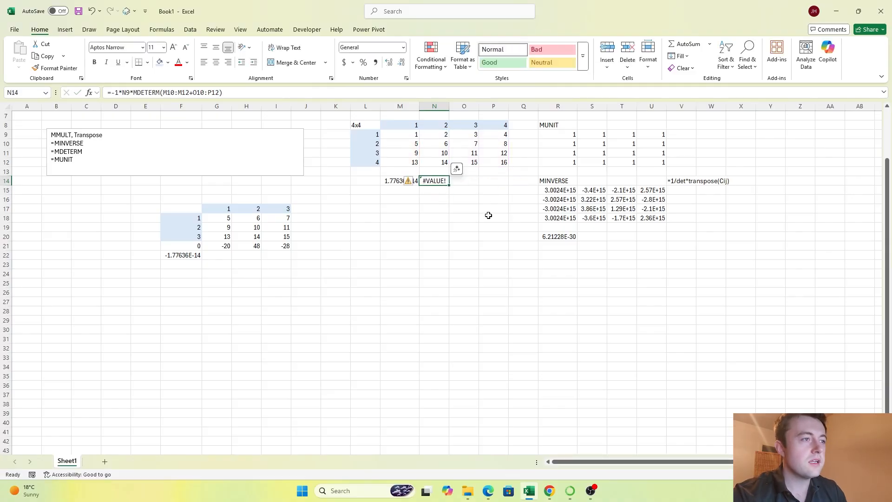
pyautogui.press('Delete')
# Step: Try copying M10:M12 to N17 as the first column of the second minor, and clear the pasted cells
pyautogui.moveTo(412, 146); pyautogui.dragTo(411, 163)
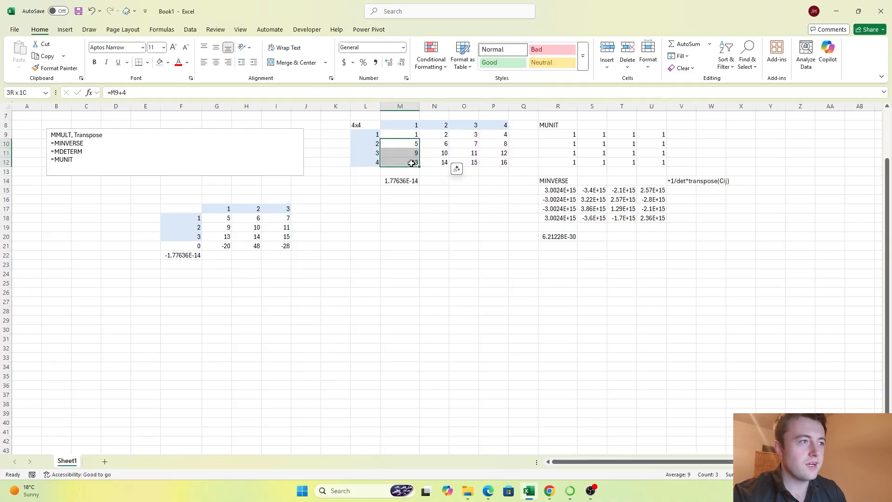
pyautogui.hotkey('ctrl', 'c')
pyautogui.click(432, 208)
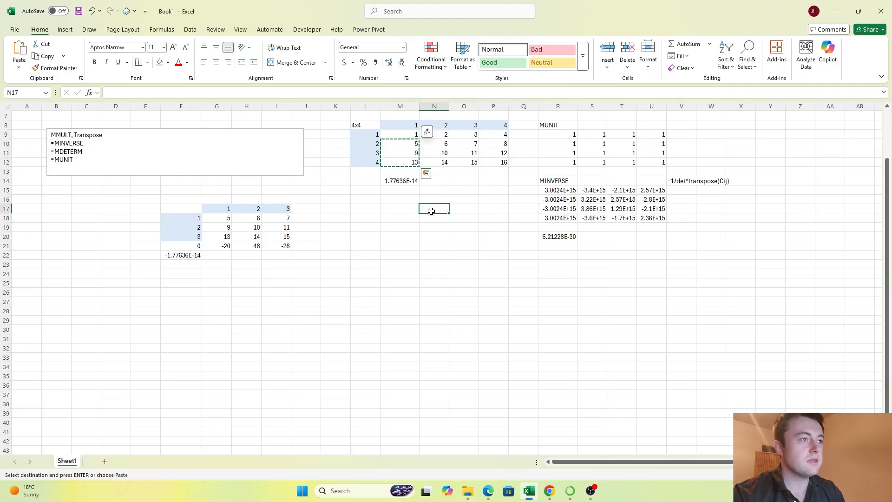
pyautogui.hotkey('ctrl', 'v')
pyautogui.moveTo(472, 145); pyautogui.dragTo(502, 163)
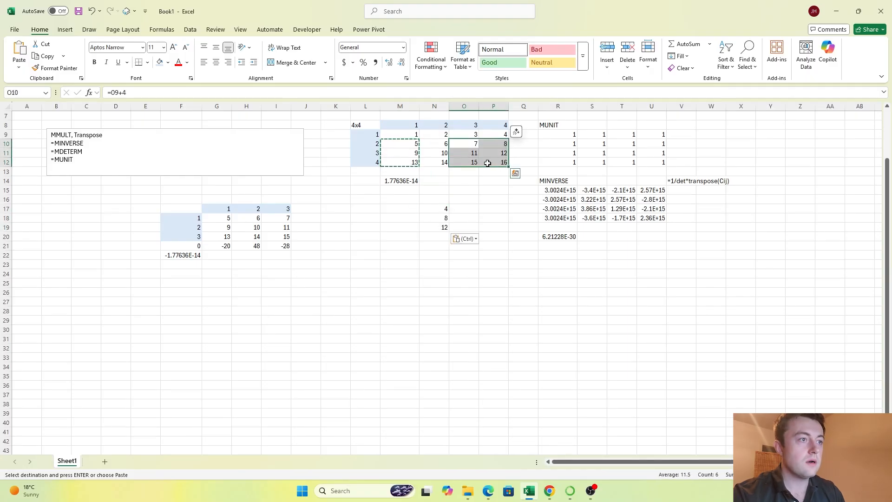
pyautogui.click(412, 143)
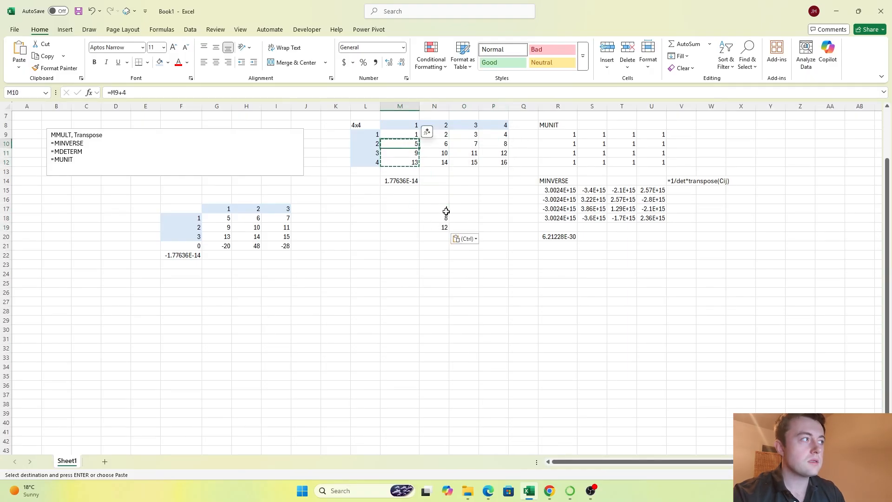
pyautogui.moveTo(447, 212); pyautogui.dragTo(439, 226)
pyautogui.press('Delete')
pyautogui.press('Down')
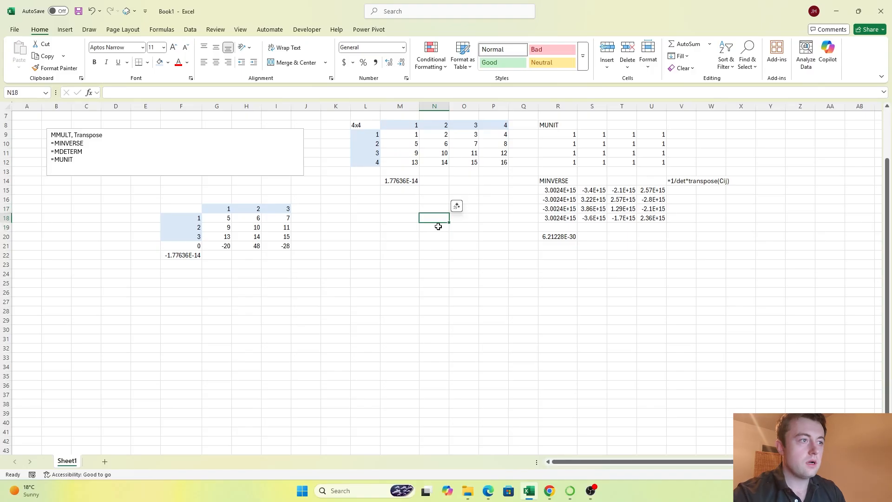
pyautogui.press('Up')
pyautogui.write('=')
pyautogui.press('BackSpace')
# Step: Link M17 to M10 and copy the reference down to M19 as the second minor's first column
pyautogui.press('Left')
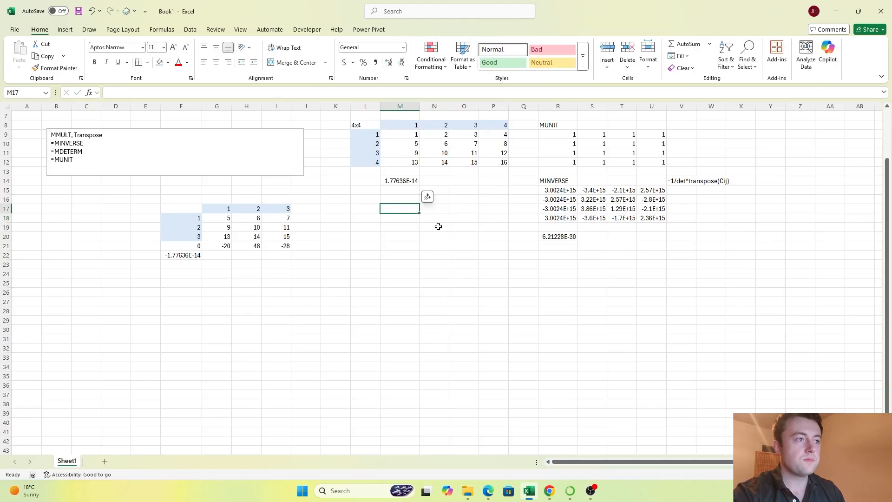
pyautogui.write('=')
pyautogui.hotkey('ctrl', 'Up')
pyautogui.hotkey('ctrl', 'Up')
pyautogui.hotkey('ctrl', 'Up')
pyautogui.press('Down')
pyautogui.press('Down')
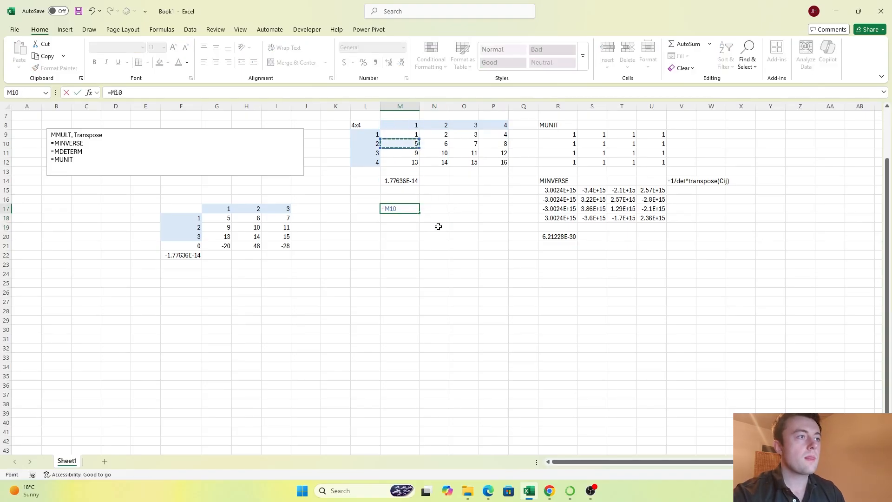
pyautogui.press('Return')
pyautogui.press('Up')
pyautogui.hotkey('ctrl', 'c')
pyautogui.press('Down')
pyautogui.hotkey('shift', 'Down')
pyautogui.hotkey('ctrl', 'v')
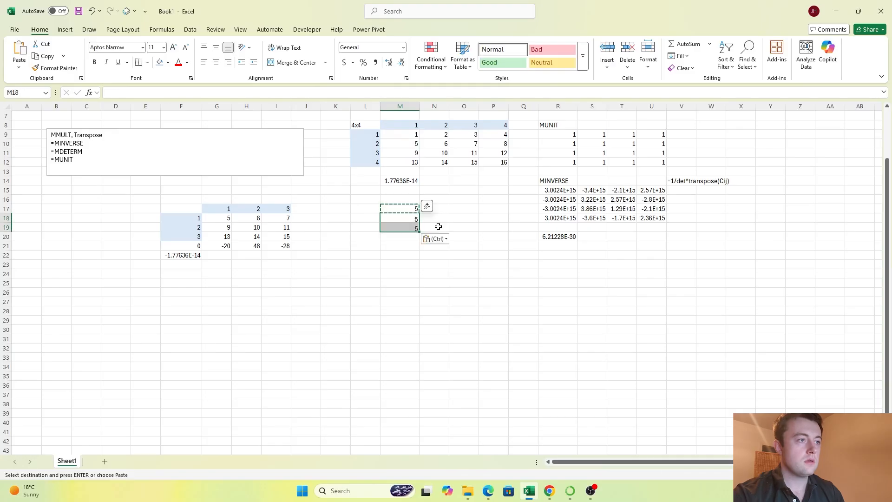
pyautogui.press('Escape')
# Step: Link N17 to O10 and copy the reference across N17:O19 to complete the second minor
pyautogui.press('Right')
pyautogui.press('Right')
pyautogui.press('Up')
pyautogui.press('Left')
pyautogui.write('=')
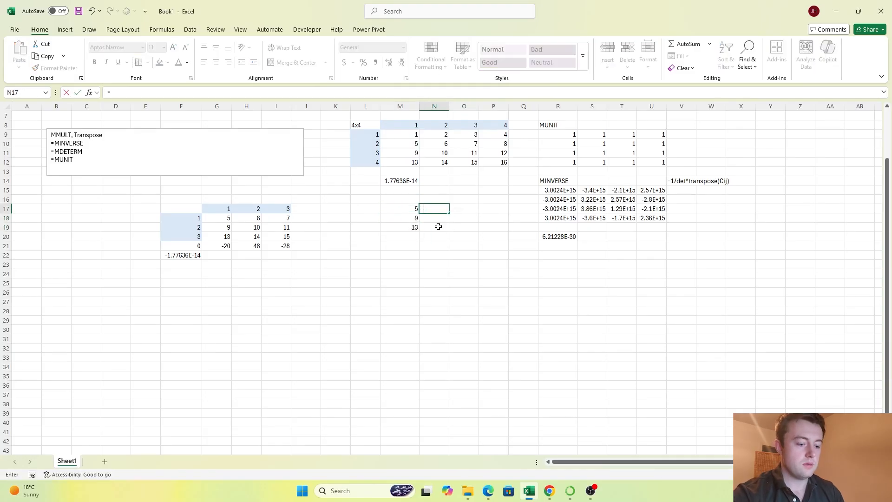
pyautogui.click(469, 143)
pyautogui.press('Return')
pyautogui.press('Up')
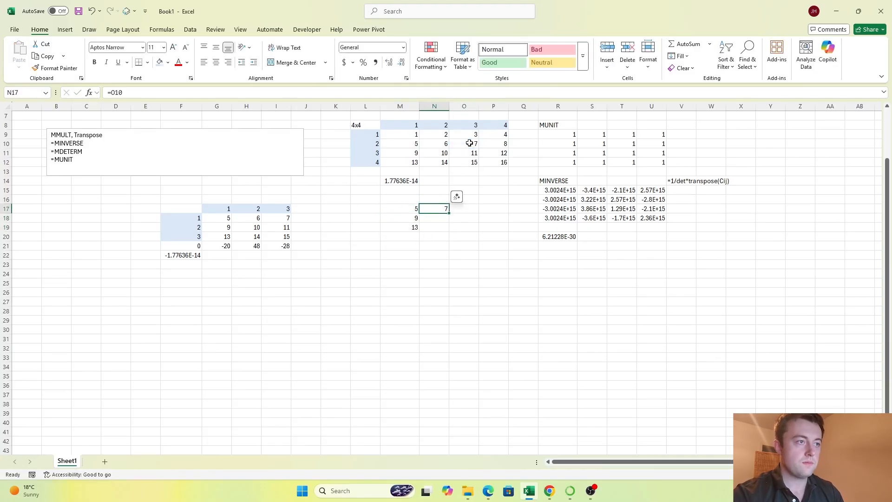
pyautogui.hotkey('ctrl', 'c')
pyautogui.hotkey('shift', 'Right')
pyautogui.hotkey('shift', 'Down')
pyautogui.hotkey('shift', 'Down')
pyautogui.hotkey('ctrl', 'v')
pyautogui.press('Escape')
# Step: Calculate the second minor's determinant in N14 with MDETERM over M17:O19
pyautogui.press('Up')
pyautogui.press('Up')
pyautogui.press('Up')
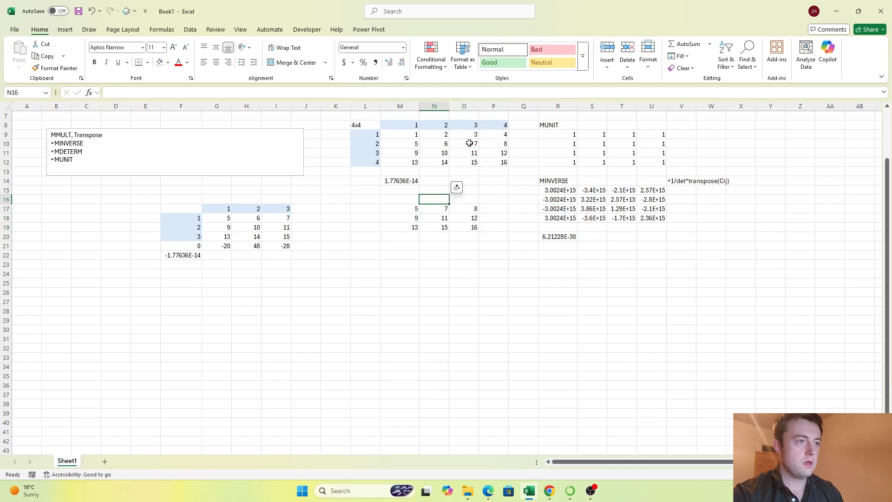
pyautogui.write('=MDE')
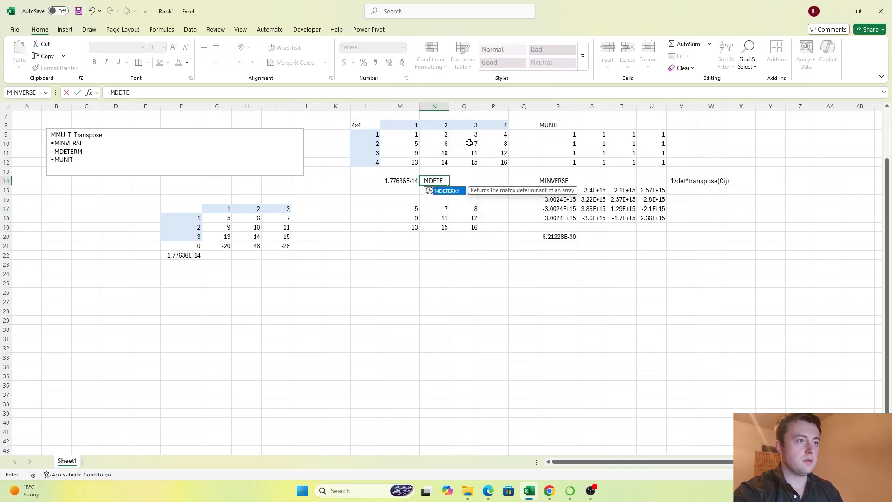
pyautogui.write('TE')
pyautogui.press('Tab')
pyautogui.moveTo(387, 212); pyautogui.dragTo(472, 233)
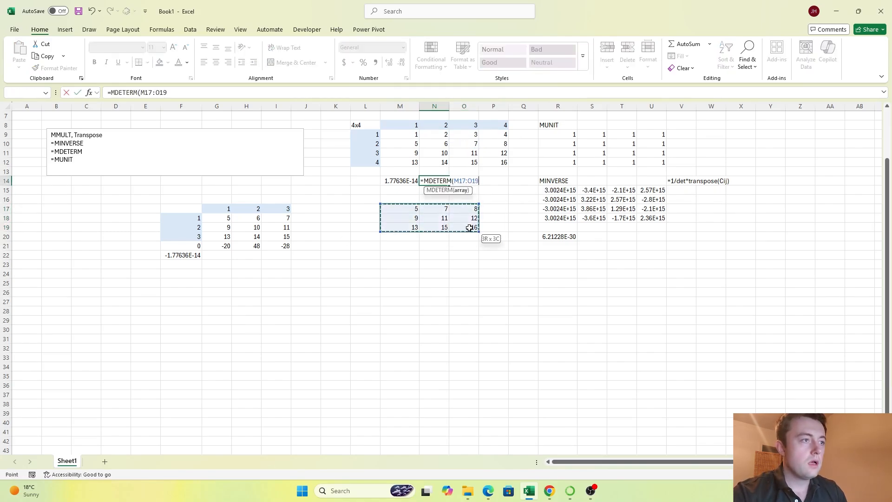
pyautogui.press('Return')
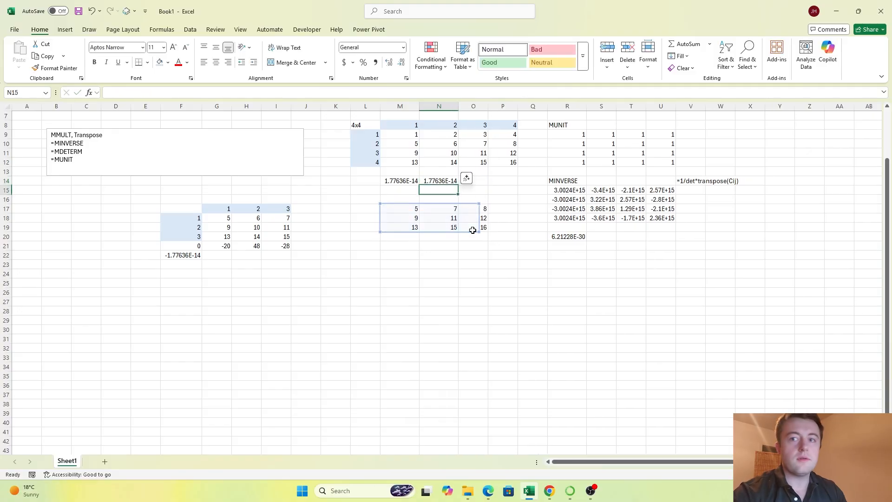
pyautogui.press('Up')
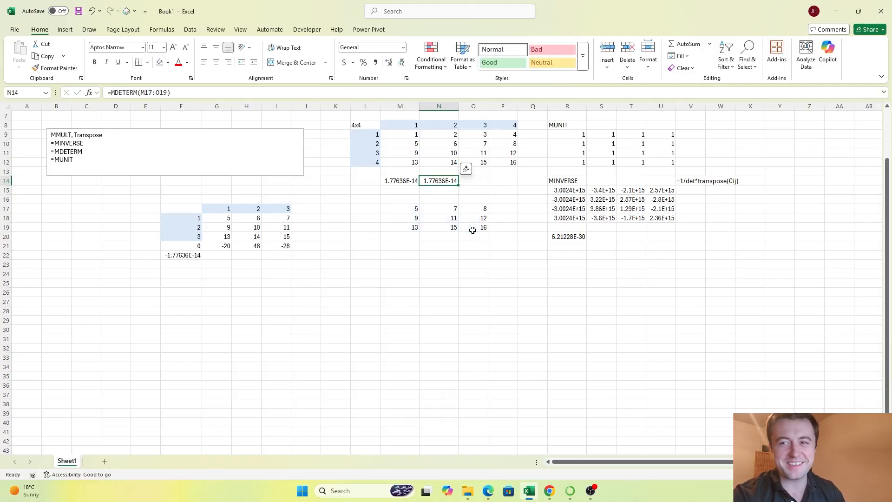
pyautogui.press('Right')
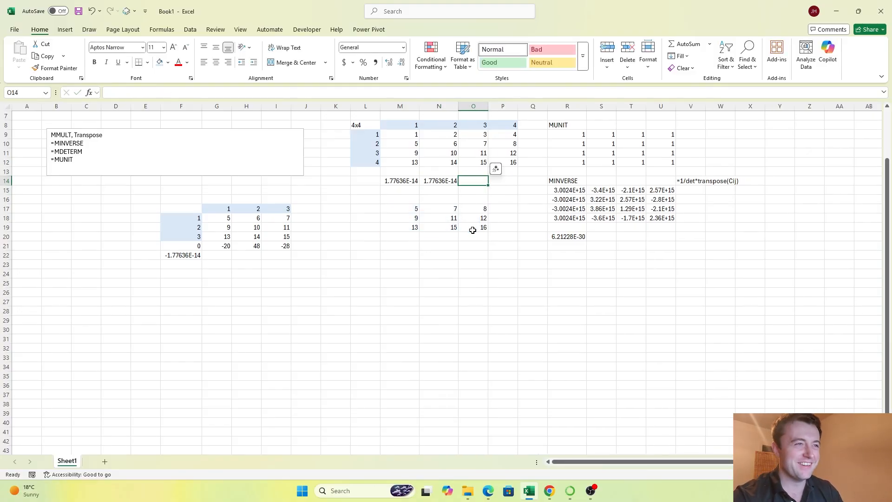
pyautogui.press('Left')
pyautogui.press('Left')
pyautogui.press('Left')
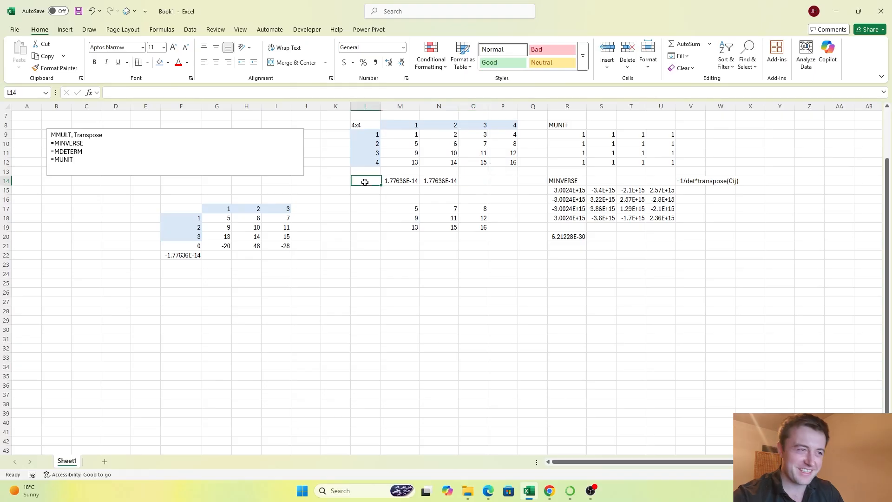
pyautogui.click(476, 182)
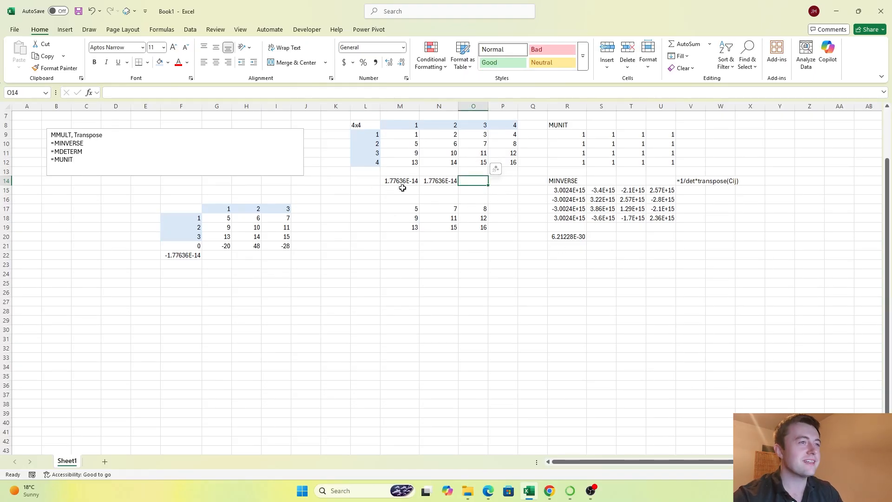
# Step: Try to build the third minor in M21 with one formula combining M10:N12 and P10:P12
pyautogui.click(405, 243)
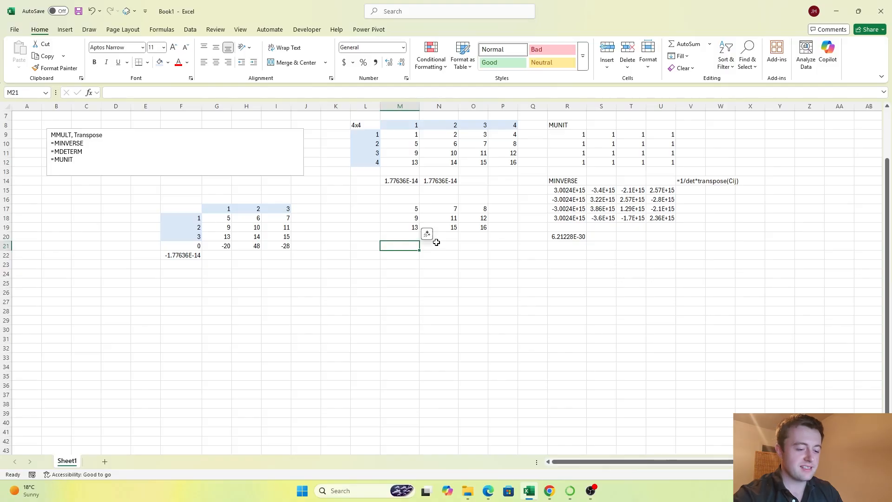
pyautogui.write('=')
pyautogui.moveTo(404, 144); pyautogui.dragTo(443, 162)
pyautogui.write(',')
pyautogui.moveTo(519, 144); pyautogui.dragTo(508, 160)
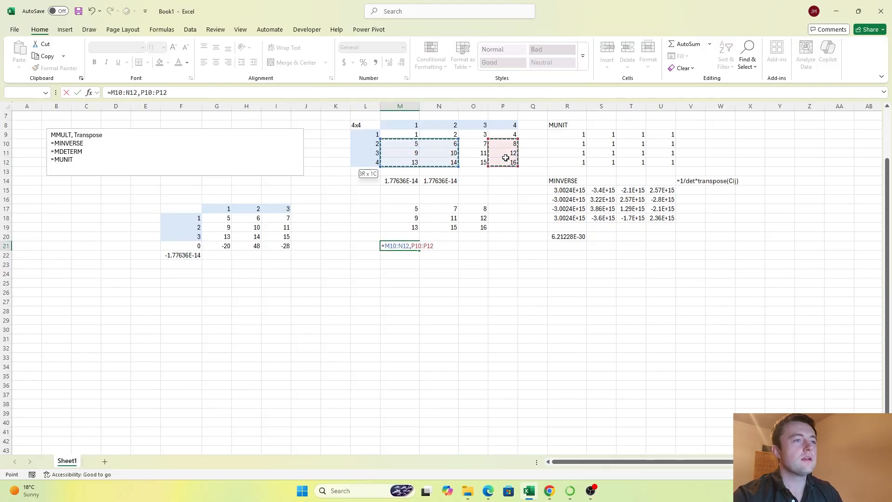
pyautogui.press('Return')
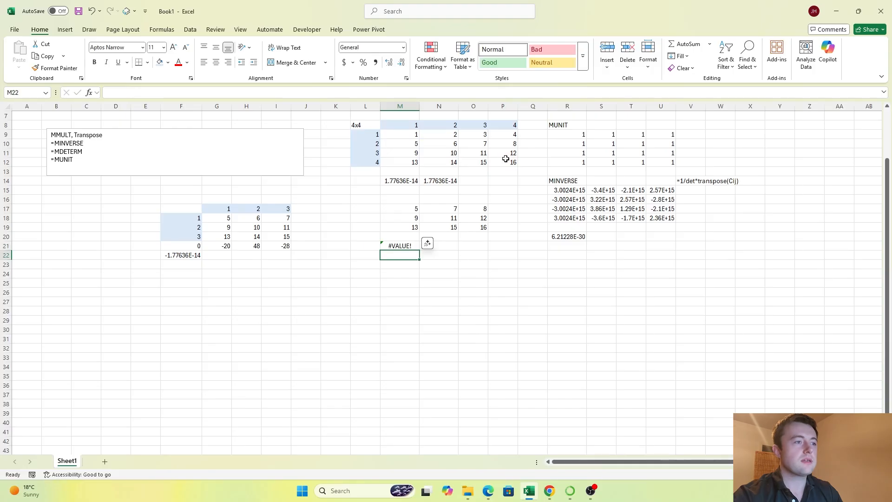
# Step: Link M21 to M10 and copy the reference across M21:N23 as the third minor's first two columns
pyautogui.press('Up')
pyautogui.write('=')
pyautogui.click(408, 146)
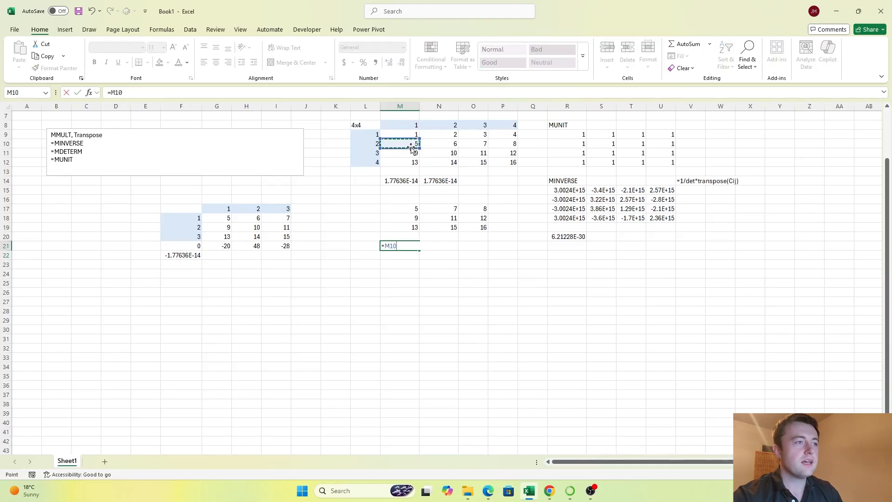
pyautogui.press('Return')
pyautogui.press('Up')
pyautogui.hotkey('ctrl', 'c')
pyautogui.hotkey('shift', 'Down')
pyautogui.hotkey('shift', 'Down')
pyautogui.hotkey('shift', 'Right')
pyautogui.hotkey('ctrl', 'v')
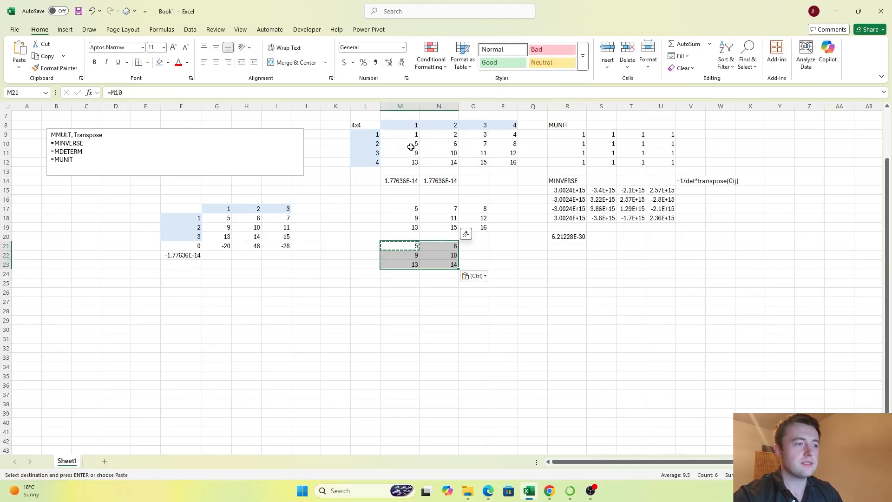
pyautogui.press('Right')
pyautogui.press('Right')
pyautogui.press('Left')
pyautogui.press('Left')
pyautogui.press('Right')
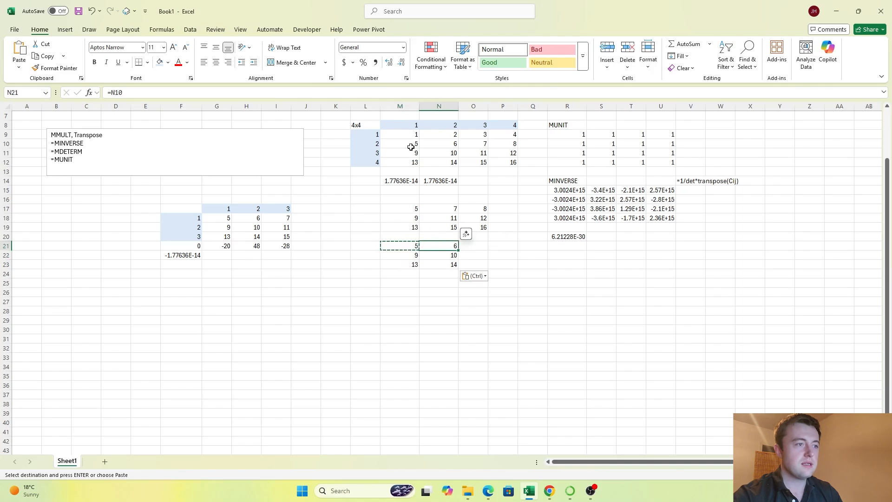
pyautogui.press('Left')
pyautogui.press('Escape')
# Step: Link O21 to P10 and copy the reference down to O23 to complete the third minor
pyautogui.press('Right')
pyautogui.press('Right')
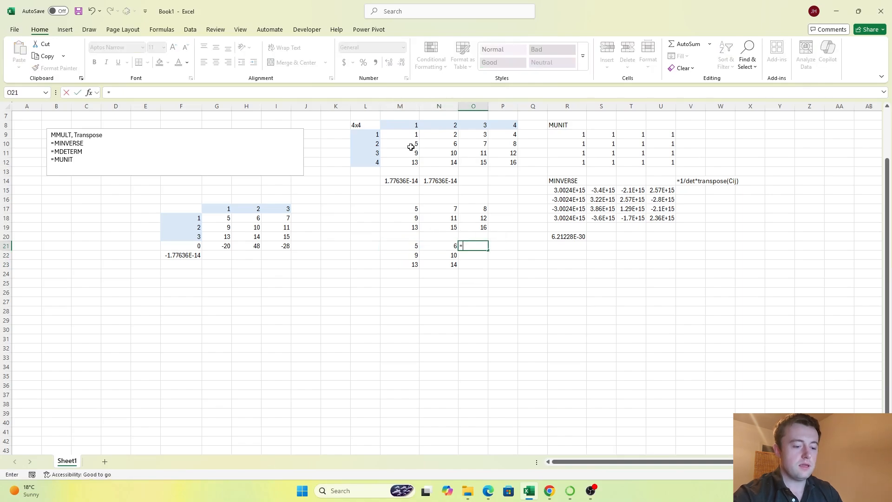
pyautogui.write('=')
pyautogui.click(502, 145)
pyautogui.press('Return')
pyautogui.press('Up')
pyautogui.hotkey('ctrl', 'c')
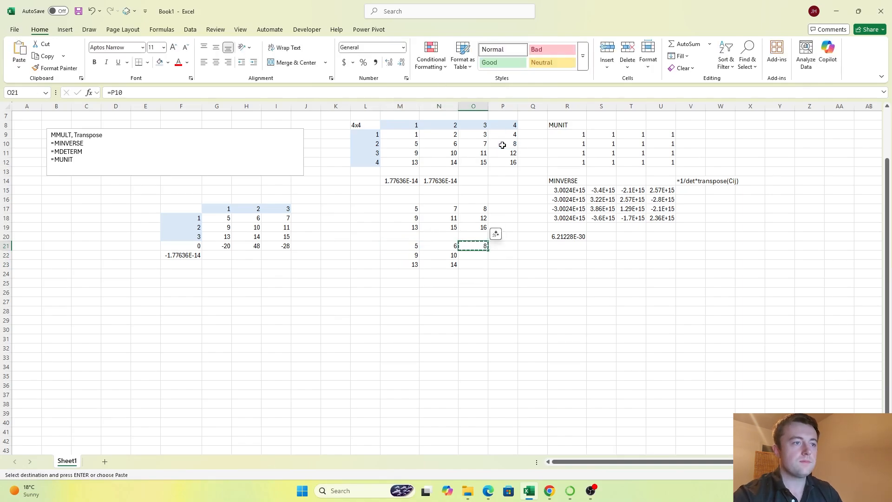
pyautogui.hotkey('shift', 'Down')
pyautogui.hotkey('shift', 'Down')
pyautogui.hotkey('ctrl', 'v')
pyautogui.press('Escape')
pyautogui.press('Up')
pyautogui.press('Down')
pyautogui.press('Down')
pyautogui.press('Down')
pyautogui.press('Down')
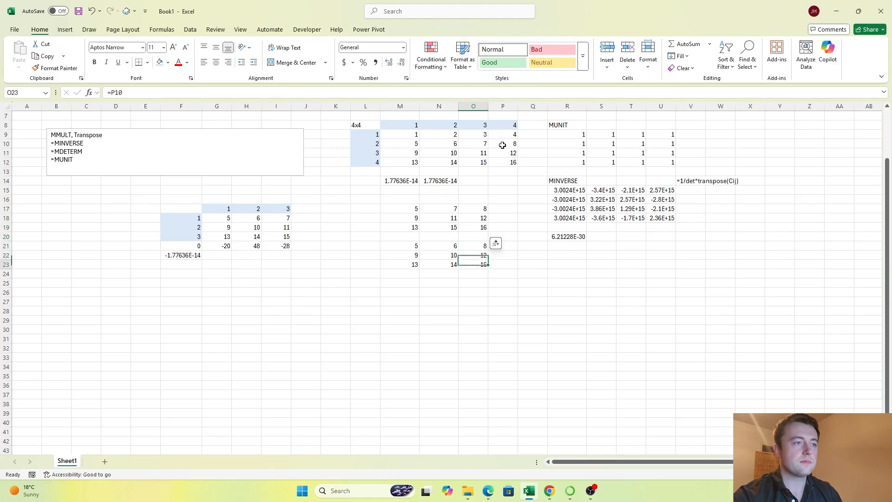
pyautogui.press('Left')
pyautogui.press('Left')
pyautogui.press('Down')
pyautogui.write('=')
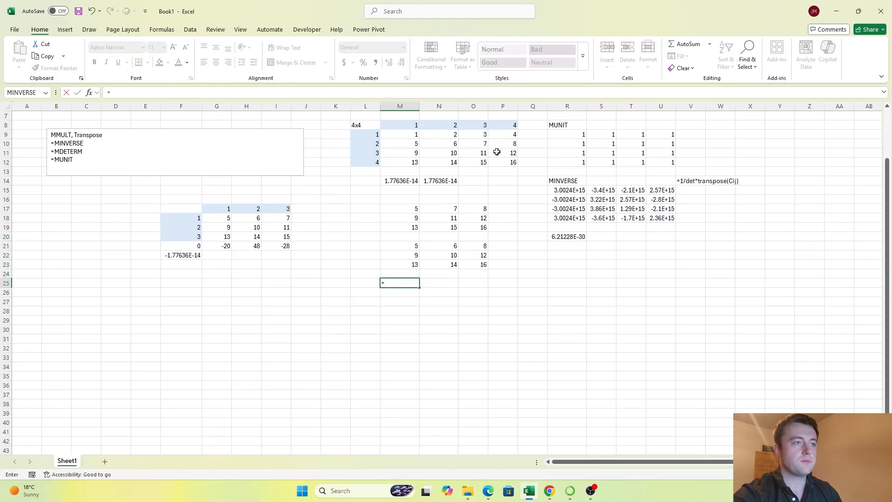
pyautogui.click(409, 145)
pyautogui.press('BackSpace')
pyautogui.press('BackSpace')
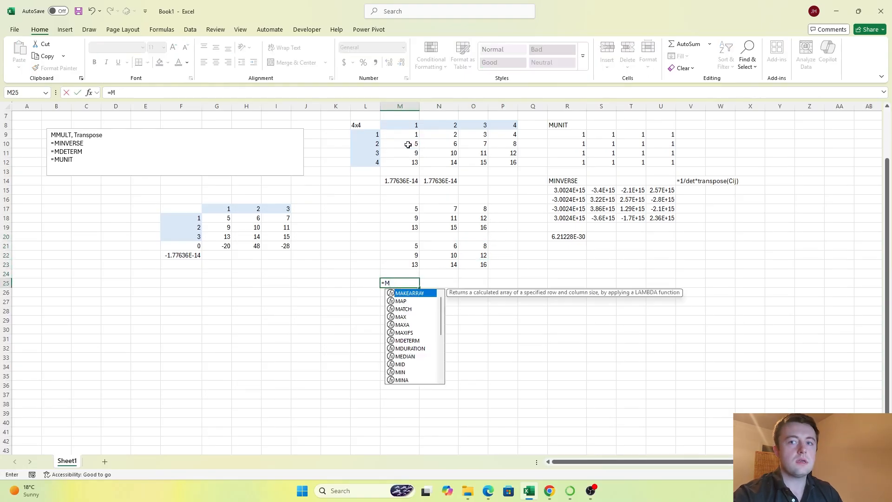
pyautogui.press('Escape')
pyautogui.press('Down')
pyautogui.click(471, 181)
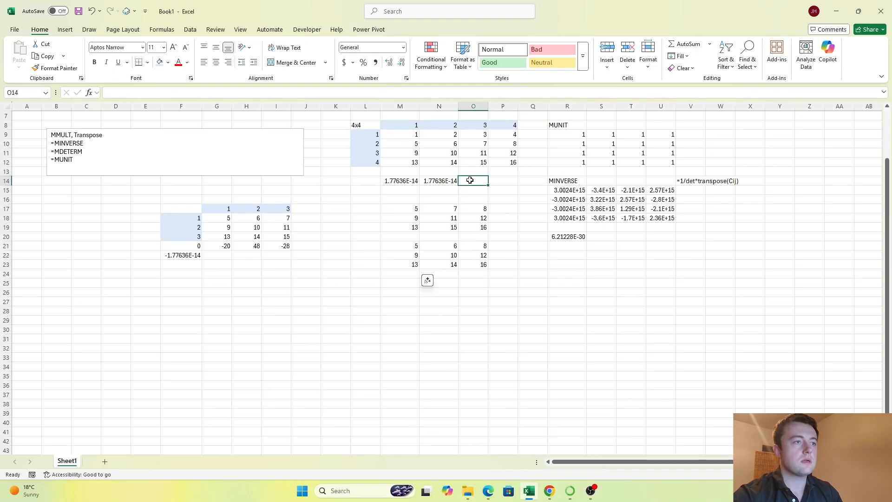
pyautogui.write('=')
pyautogui.press('BackSpace')
# Step: Multiply the second minor's determinant in N14 by -2, making the formula =-2*MDETERM(M17:O19)
pyautogui.press('Left')
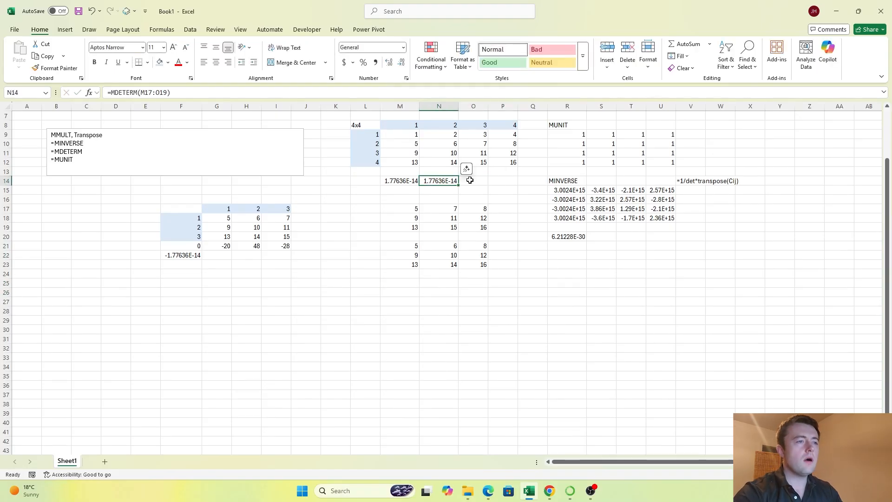
pyautogui.press('F2')
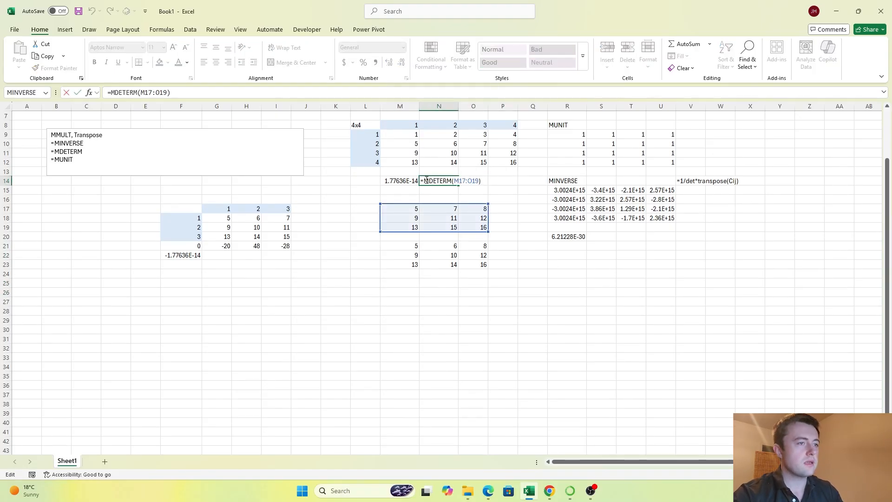
pyautogui.write('-2')
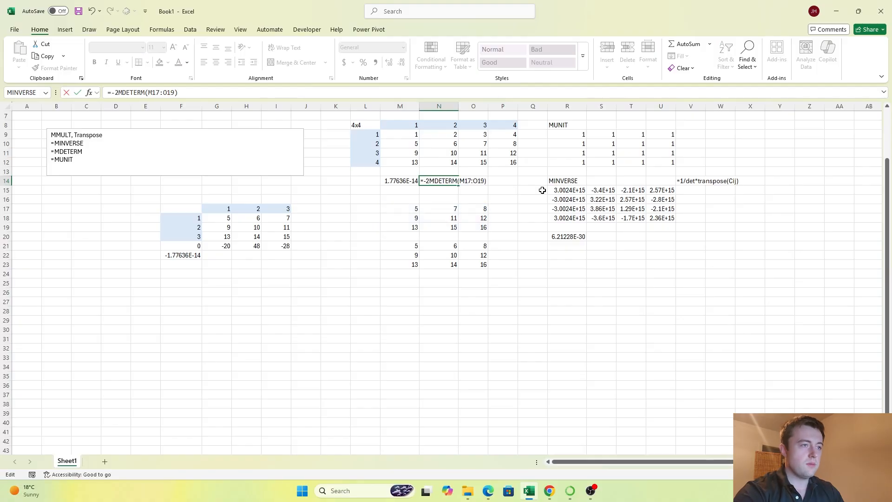
pyautogui.write('*')
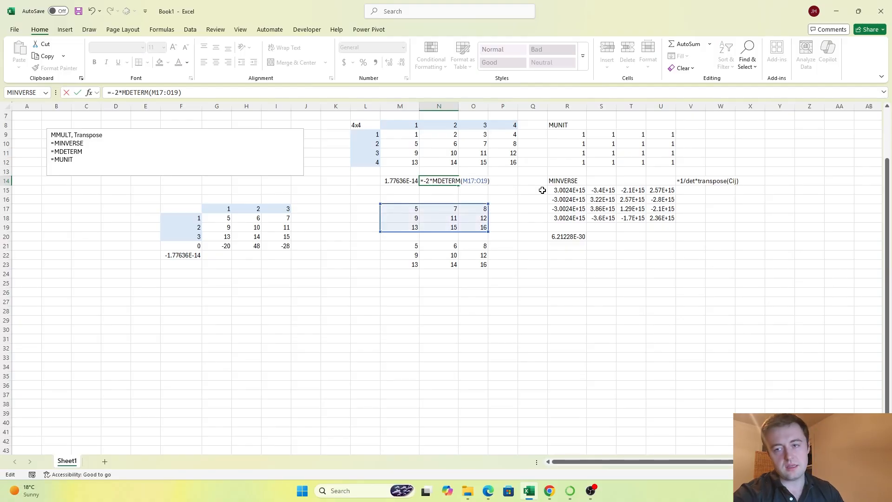
pyautogui.press('Return')
# Step: Calculate the third cofactor term in O14 as O9 times the MDETERM of M21:O23
pyautogui.press('Up')
pyautogui.press('Right')
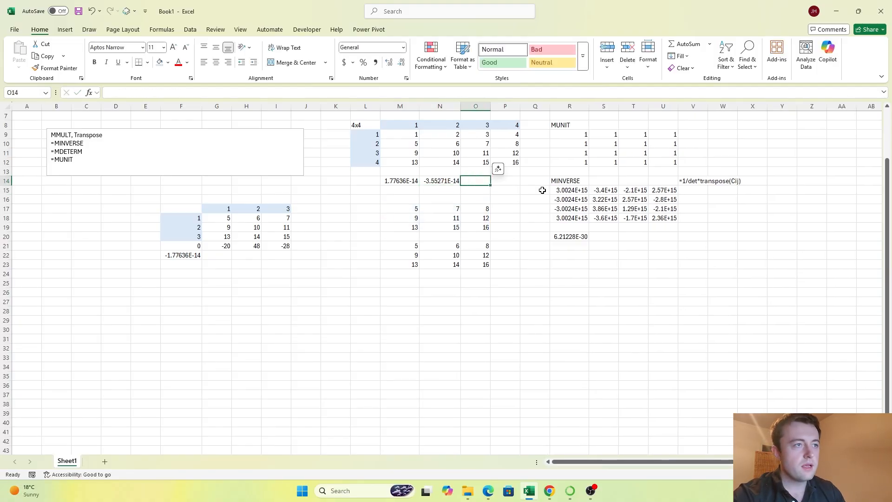
pyautogui.write('=')
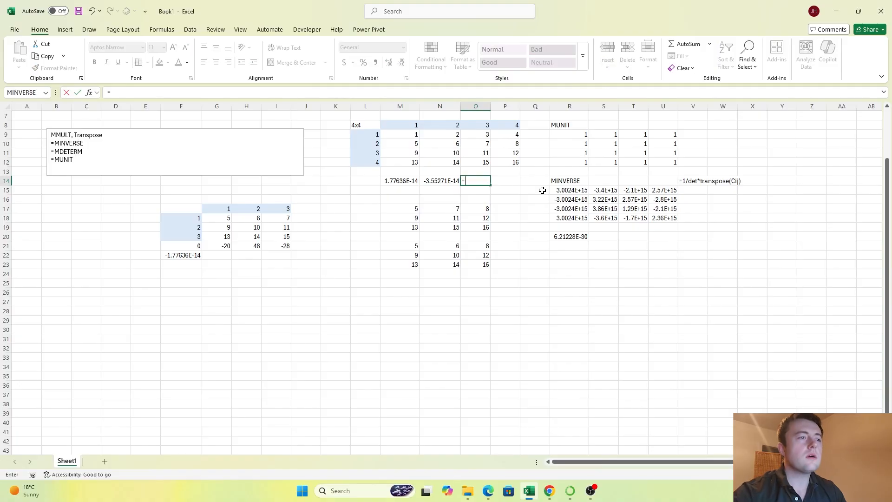
pyautogui.click(485, 136)
pyautogui.write('*M')
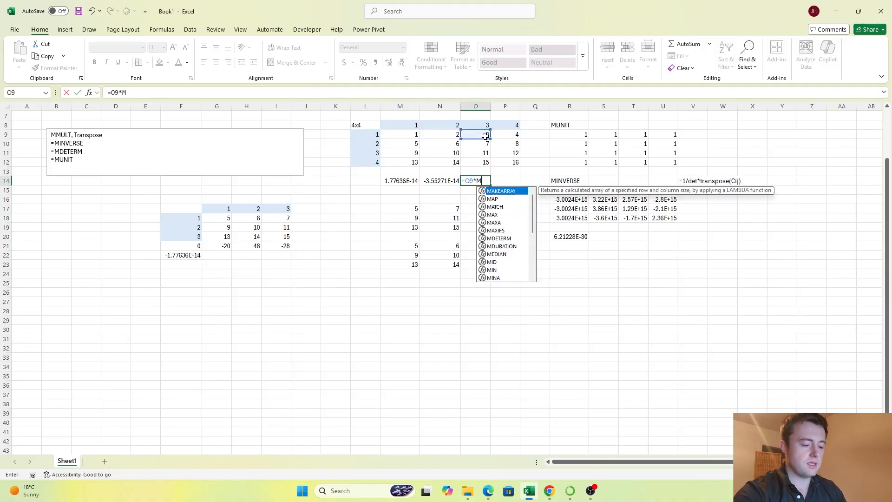
pyautogui.write('DETERM(')
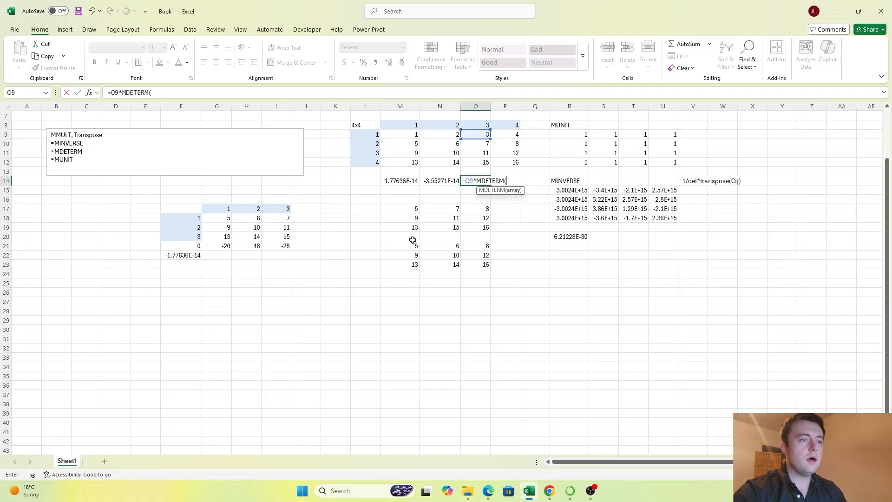
pyautogui.moveTo(400, 246); pyautogui.dragTo(469, 271)
pyautogui.press('Return')
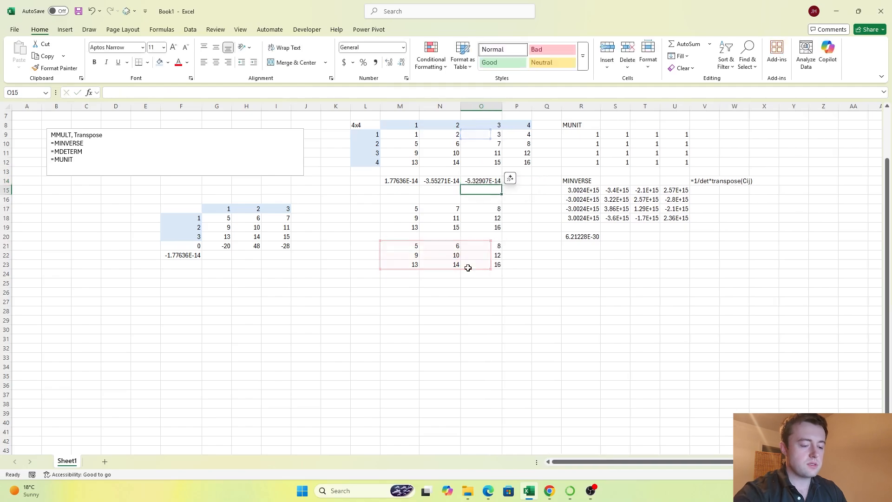
# Step: Calculate the fourth cofactor term in P14 as -4 times the MDETERM of M10:O12
pyautogui.press('Up')
pyautogui.press('Right')
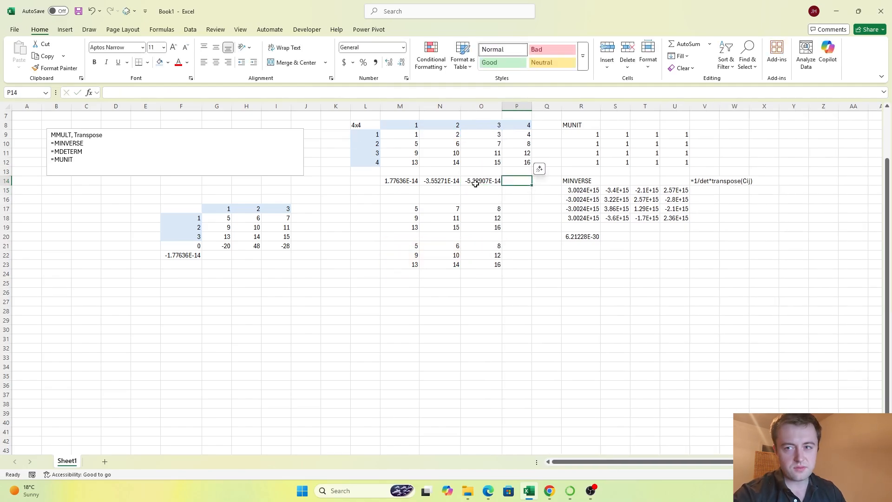
pyautogui.write('=-')
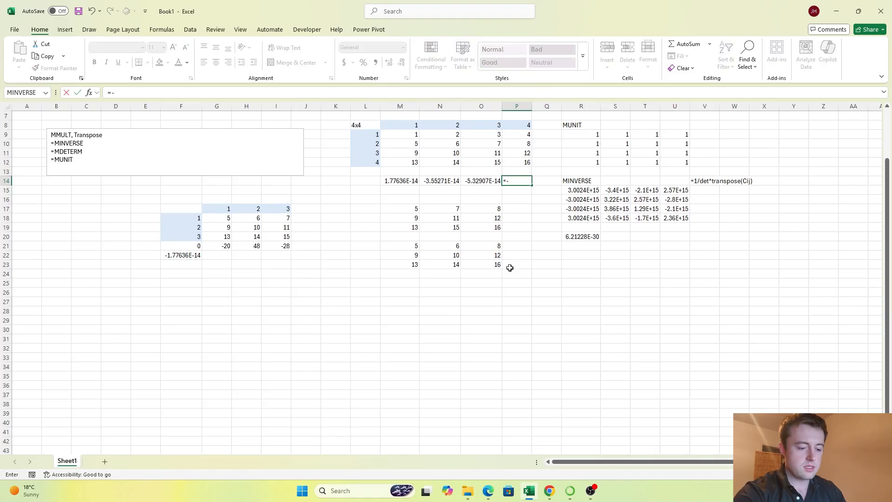
pyautogui.write('4*MDETERM(')
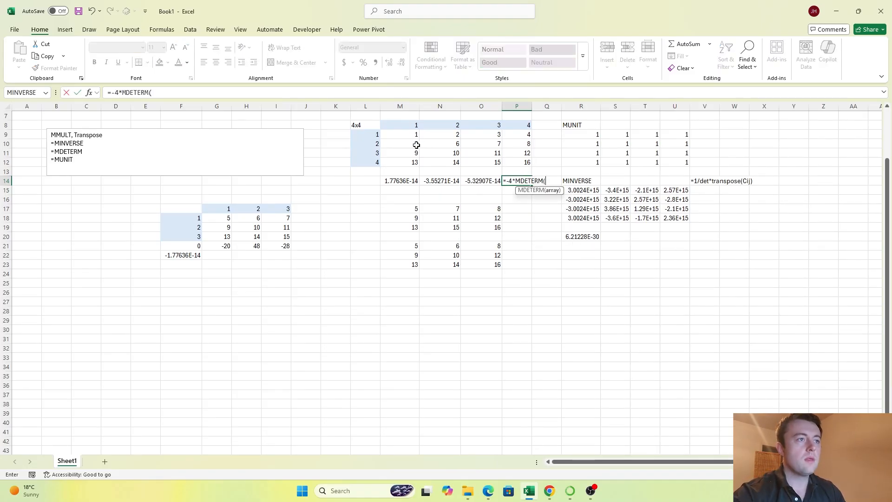
pyautogui.moveTo(417, 145); pyautogui.dragTo(470, 163)
pyautogui.press('Return')
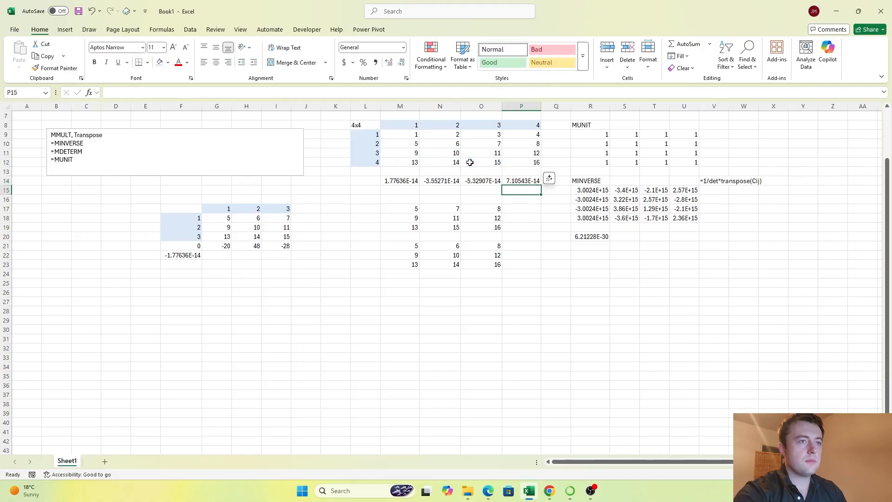
# Step: Add up the four cofactor terms in L14 with =SUM(M14:P14)
pyautogui.press('Up')
pyautogui.press('Left')
pyautogui.press('Left')
pyautogui.press('Left')
pyautogui.press('Left')
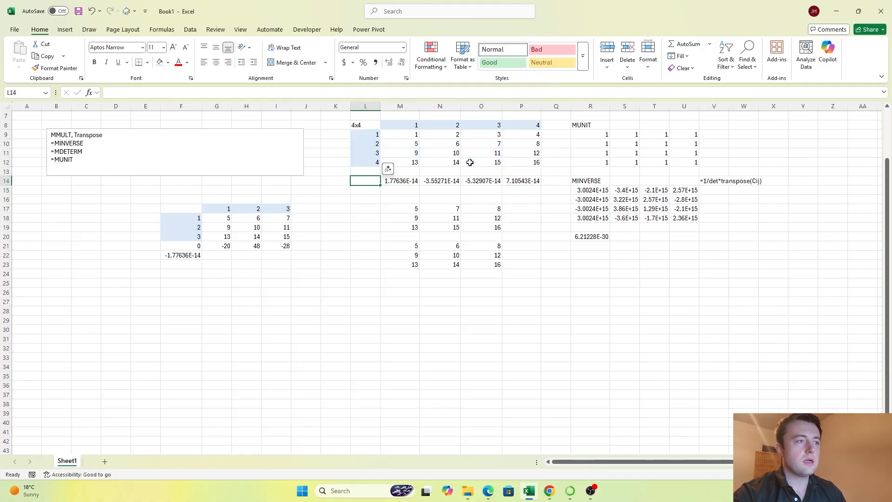
pyautogui.write('=SUM(')
pyautogui.press('Right')
pyautogui.hotkey('shift', 'Right')
pyautogui.hotkey('shift', 'Right')
pyautogui.hotkey('shift', 'Right')
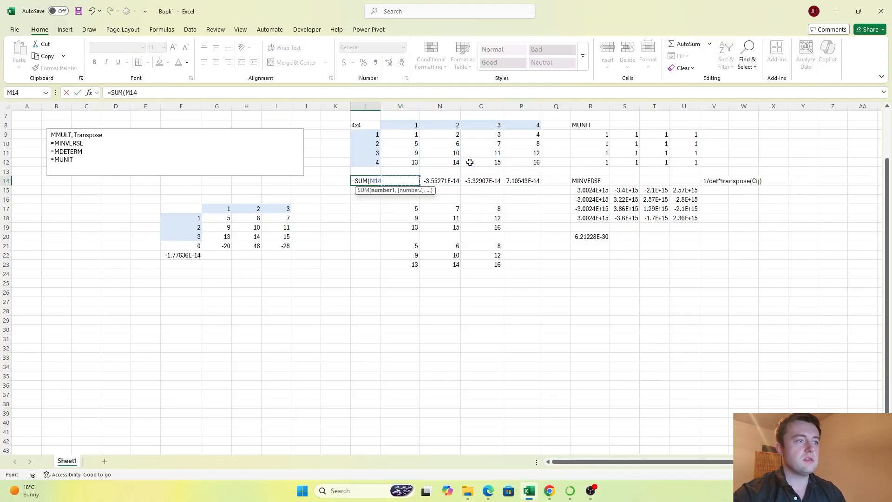
pyautogui.press('Return')
pyautogui.press('Up')
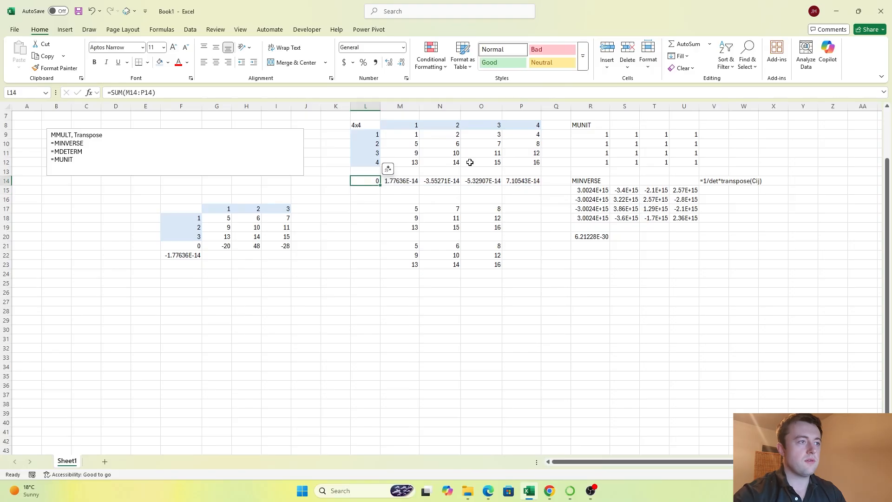
pyautogui.press('Right')
pyautogui.press('Right')
pyautogui.press('Right')
pyautogui.press('Right')
pyautogui.press('Right')
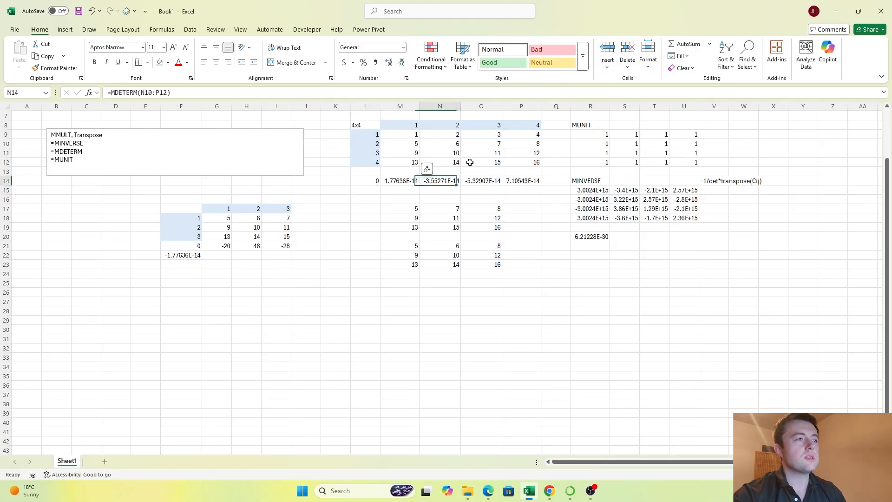
pyautogui.press('Down')
pyautogui.press('Down')
pyautogui.press('Down')
pyautogui.press('Right')
pyautogui.press('Down')
pyautogui.press('Down')
pyautogui.press('Down')
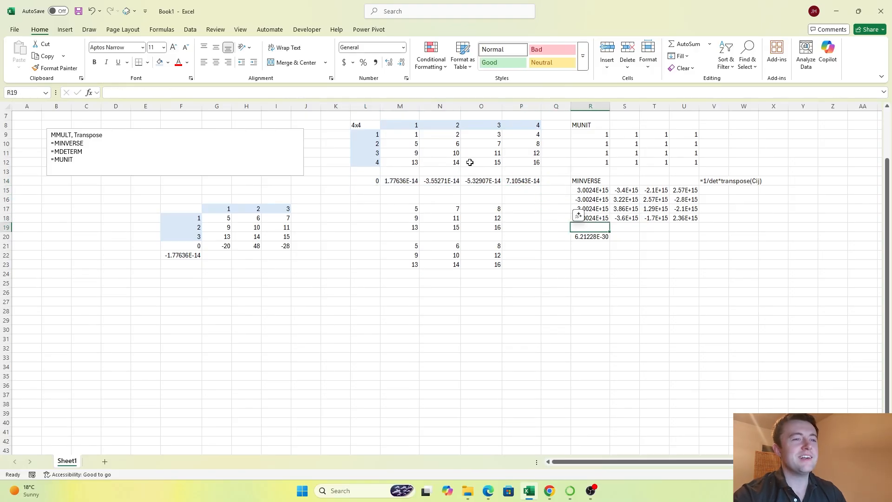
pyautogui.press('Left')
pyautogui.press('Left')
pyautogui.press('Up')
pyautogui.press('Up')
pyautogui.press('Up')
pyautogui.press('Up')
pyautogui.press('Up')
pyautogui.press('Up')
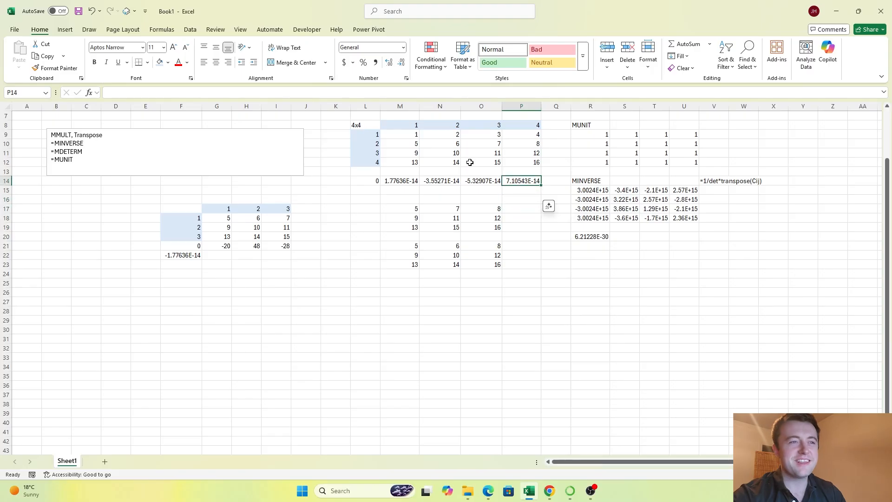
# Step: Clear the four cofactor terms from M14:P14
pyautogui.press('Left')
pyautogui.press('Left')
pyautogui.press('Left')
pyautogui.press('Left')
pyautogui.press('Right')
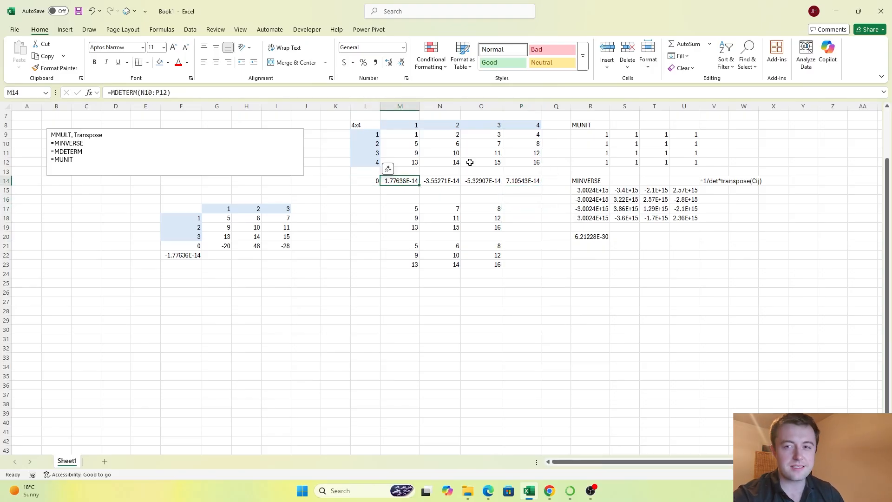
pyautogui.hotkey('shift', 'Right')
pyautogui.hotkey('shift', 'Right')
pyautogui.hotkey('shift', 'Right')
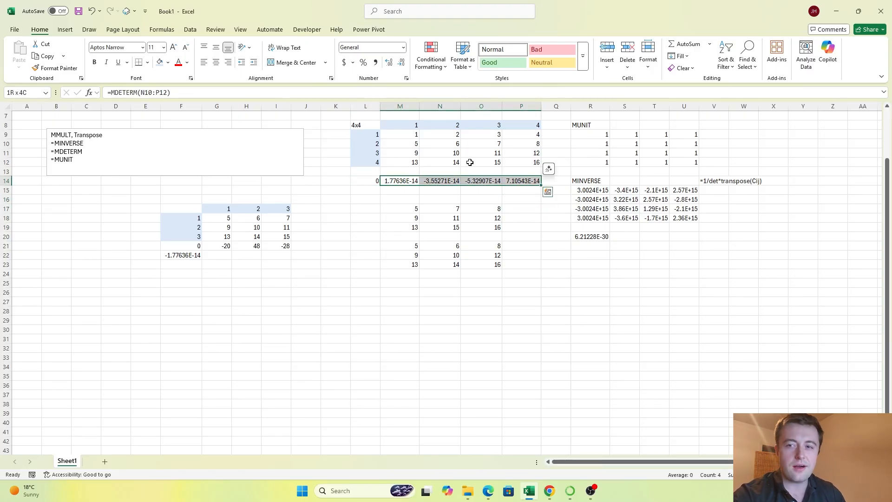
pyautogui.press('Delete')
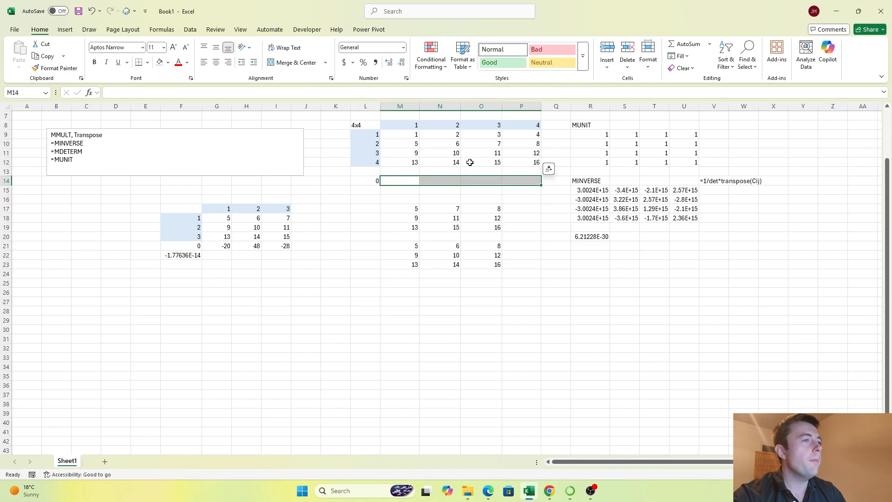
# Step: Clear the two 3x3 minor matrices from M17:O23 below the 4x4 matrix
pyautogui.press('Down')
pyautogui.press('Down')
pyautogui.hotkey('ctrl', 'shift', 'Right')
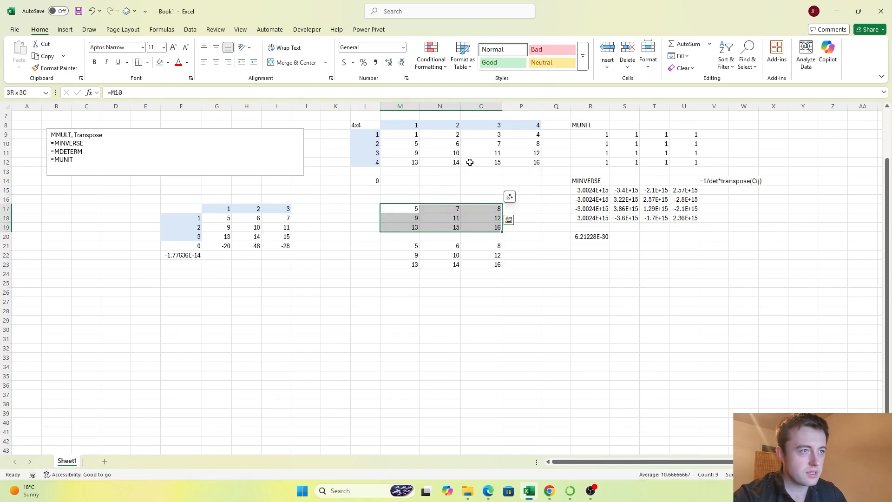
pyautogui.hotkey('ctrl', 'shift', 'Down')
pyautogui.hotkey('ctrl', 'shift', 'Down')
pyautogui.hotkey('ctrl', 'shift', 'Down')
pyautogui.press('Delete')
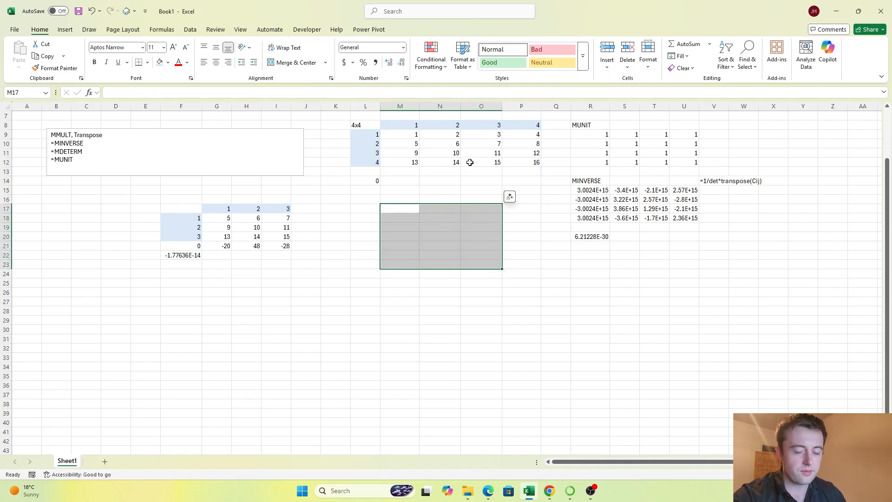
# Step: Select R20 to review the MDETERM formula of the 4x4 matrix
pyautogui.press('Right')
pyautogui.press('Right')
pyautogui.press('Right')
pyautogui.press('Right')
pyautogui.press('Right')
pyautogui.press('Right')
pyautogui.press('Down')
pyautogui.press('Down')
pyautogui.press('Down')
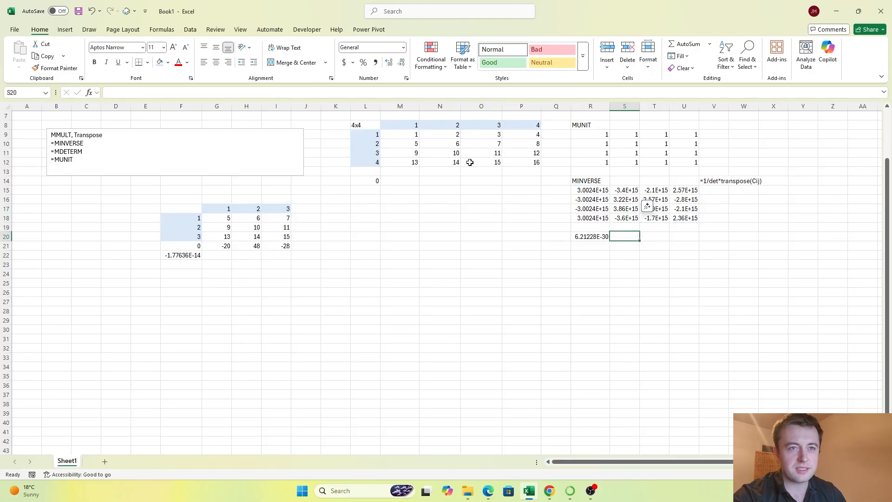
pyautogui.press('Left')
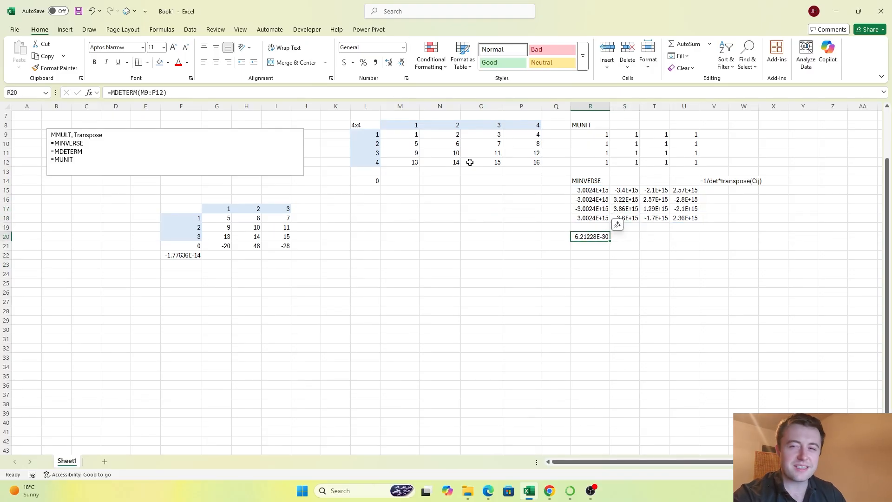
# Step: Label the first two columns of the 4x4 matrix x and y in M7 and N7
pyautogui.hotkey('ctrl', 'Left')
pyautogui.press('Right')
pyautogui.press('Right')
pyautogui.press('Right')
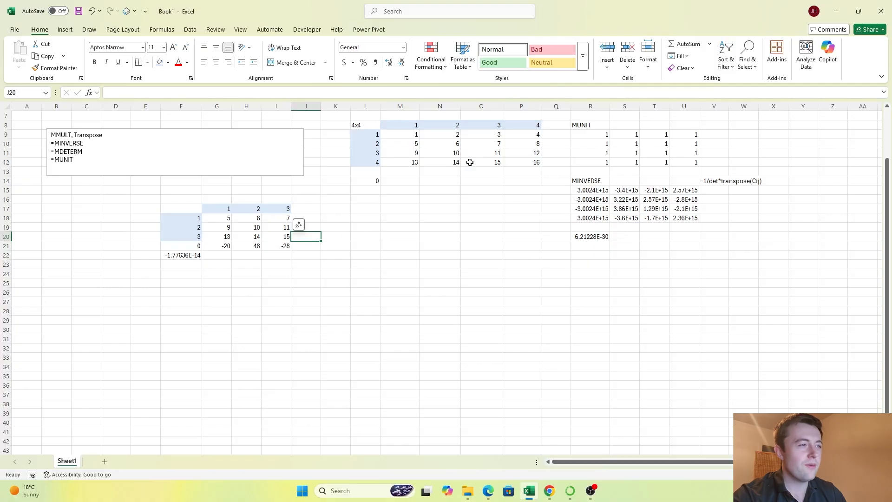
pyautogui.press('Up')
pyautogui.press('Up')
pyautogui.press('Up')
pyautogui.press('Up')
pyautogui.press('Up')
pyautogui.press('Up')
pyautogui.press('Right')
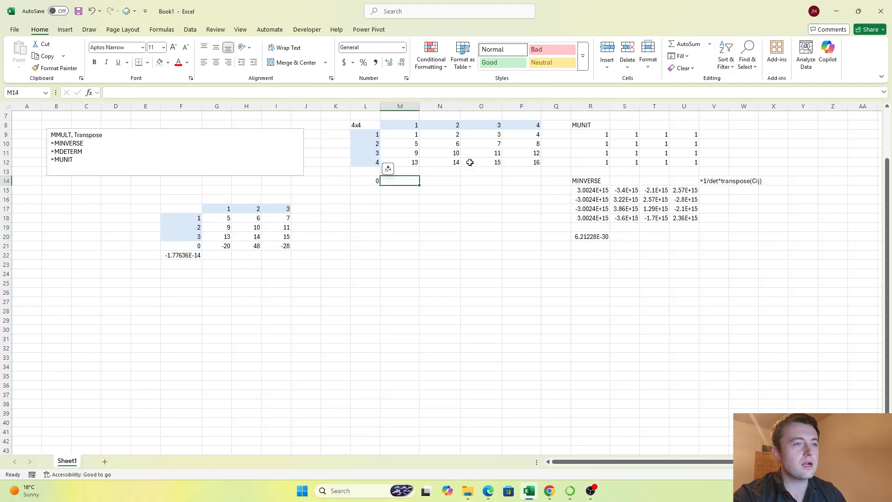
pyautogui.press('Up')
pyautogui.press('Up')
pyautogui.press('Up')
pyautogui.press('Up')
pyautogui.press('Up')
pyautogui.press('Up')
pyautogui.press('Up')
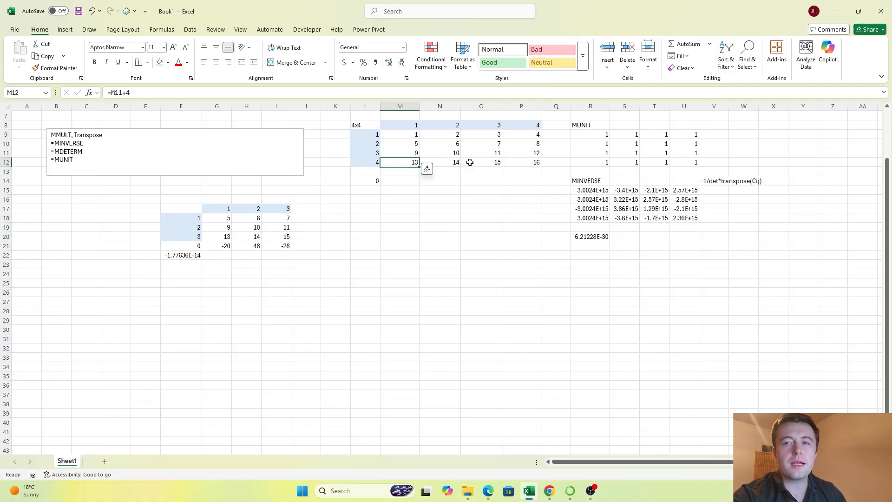
pyautogui.write('x')
pyautogui.press('Right')
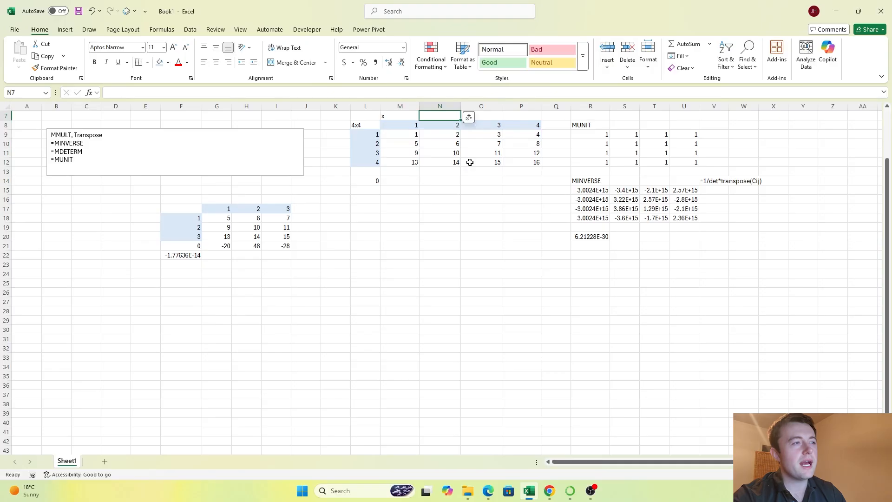
pyautogui.write('y')
pyautogui.press('Right')
pyautogui.press('Left')
pyautogui.write('y')
pyautogui.press('Right')
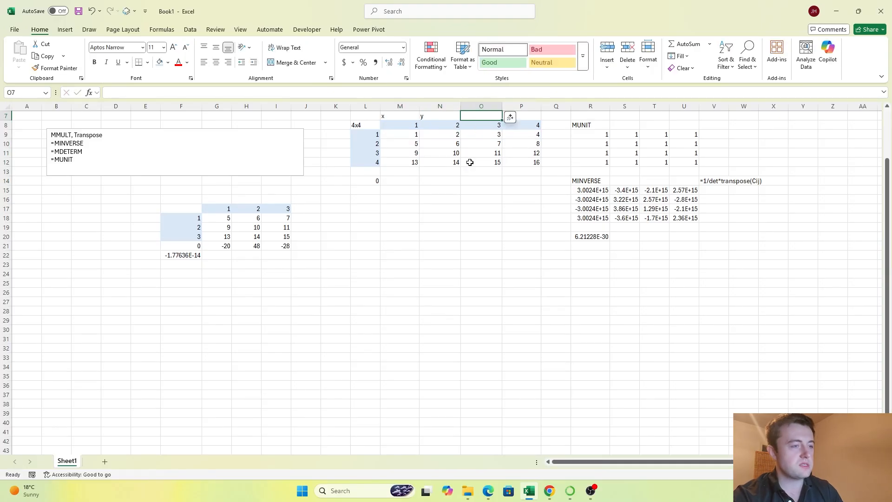
# Step: Label the four columns of the 4x4 matrix a, b, c and d in M7:P7
pyautogui.write('c')
pyautogui.press('Left')
pyautogui.press('Left')
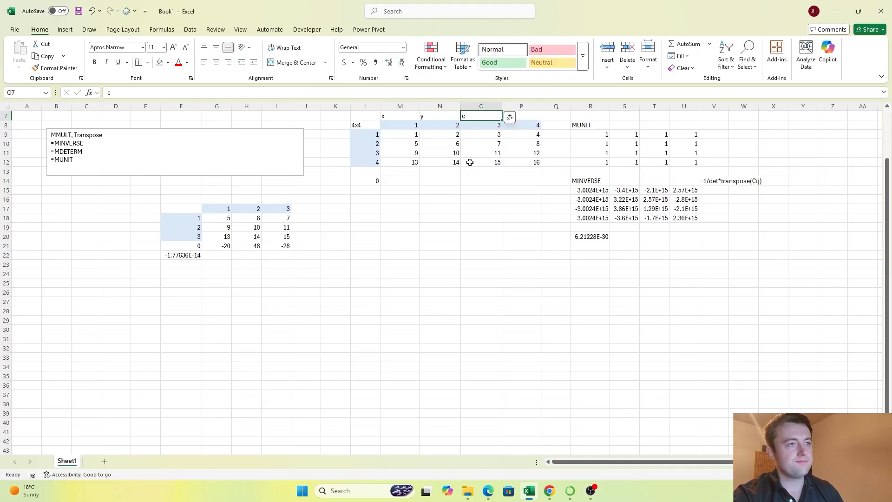
pyautogui.write('a')
pyautogui.press('Right')
pyautogui.write('b')
pyautogui.press('Right')
pyautogui.press('Right')
pyautogui.write('d')
pyautogui.press('Return')
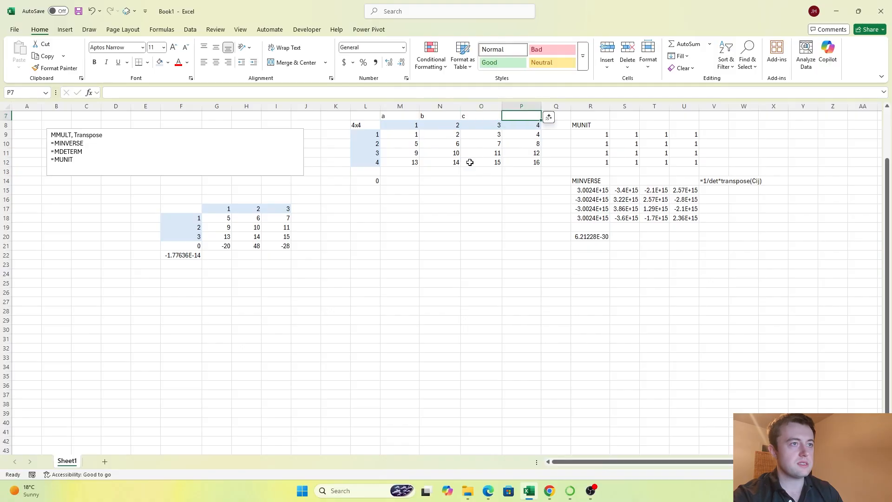
# Step: Label the four rows of the 4x4 matrix a, b, c and d in K9:K12
pyautogui.press('Down')
pyautogui.press('Down')
pyautogui.press('Down')
pyautogui.press('Down')
pyautogui.press('Down')
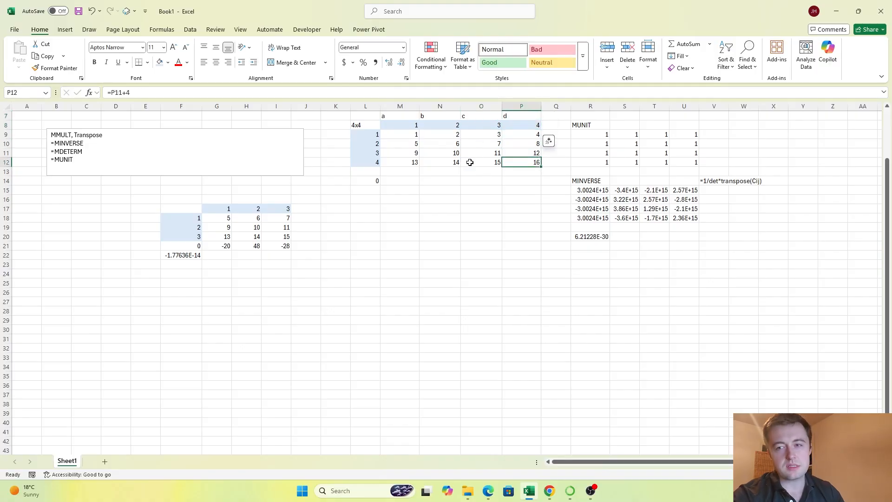
pyautogui.press('Left')
pyautogui.press('Left')
pyautogui.press('Left')
pyautogui.press('Left')
pyautogui.press('Left')
pyautogui.press('Up')
pyautogui.press('Up')
pyautogui.press('Up')
pyautogui.press('Up')
pyautogui.write('a')
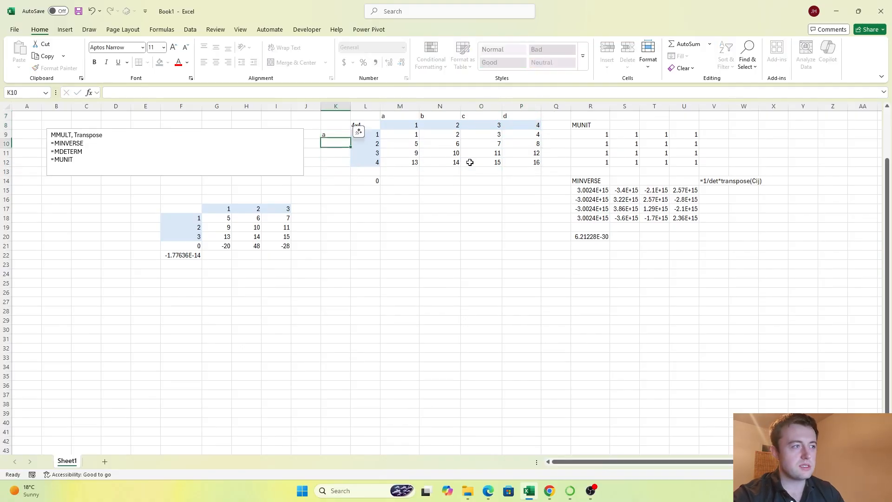
pyautogui.press('Return')
pyautogui.write('b')
pyautogui.press('Return')
pyautogui.write('c')
pyautogui.press('Return')
pyautogui.write('d')
pyautogui.press('Return')
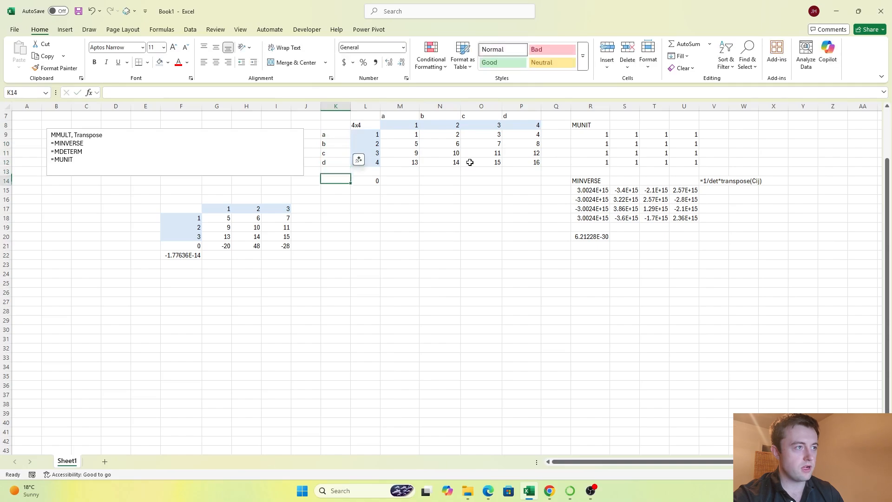
# Step: Clear the leftover SUM formula from L14
pyautogui.press('Down')
pyautogui.press('Down')
pyautogui.press('Down')
pyautogui.press('Right')
pyautogui.press('Right')
pyautogui.press('Up')
pyautogui.press('Left')
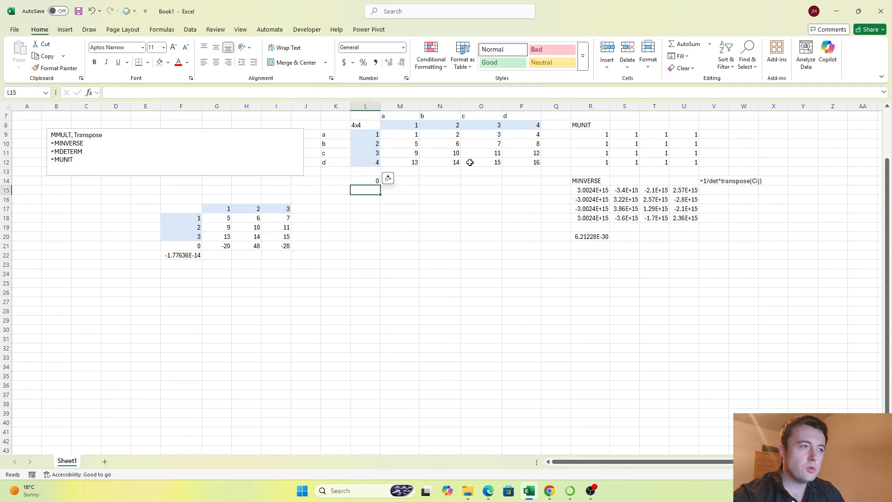
pyautogui.press('Up')
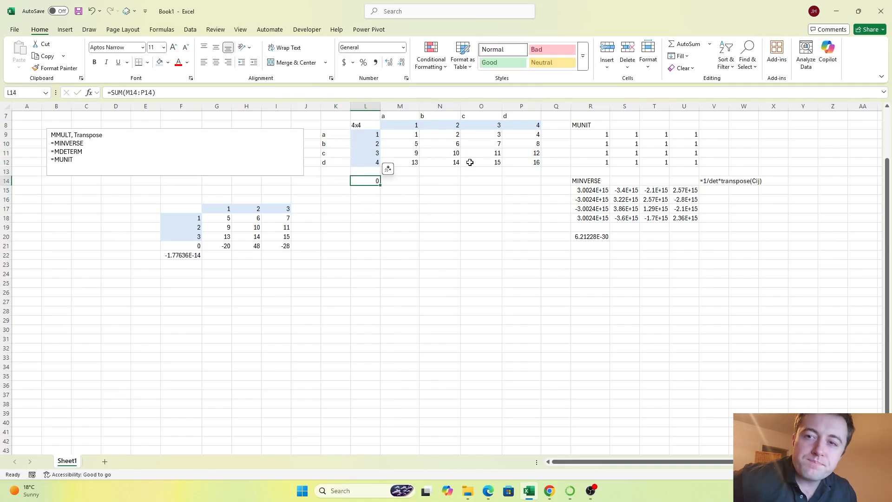
pyautogui.press('Delete')
pyautogui.press('Right')
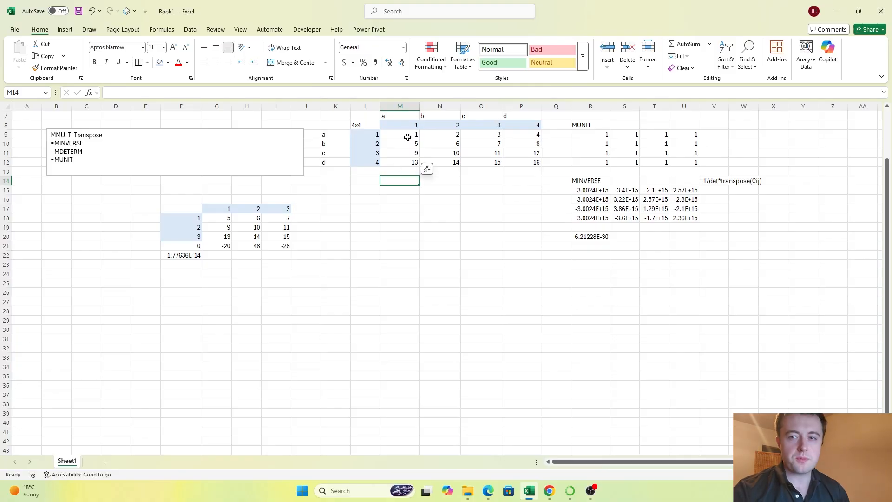
# Step: Add a fifth column beside the matrix with 5 in Q9 and the plus-4 formula from P10 copied into Q10:Q12
pyautogui.moveTo(400, 135); pyautogui.dragTo(413, 163)
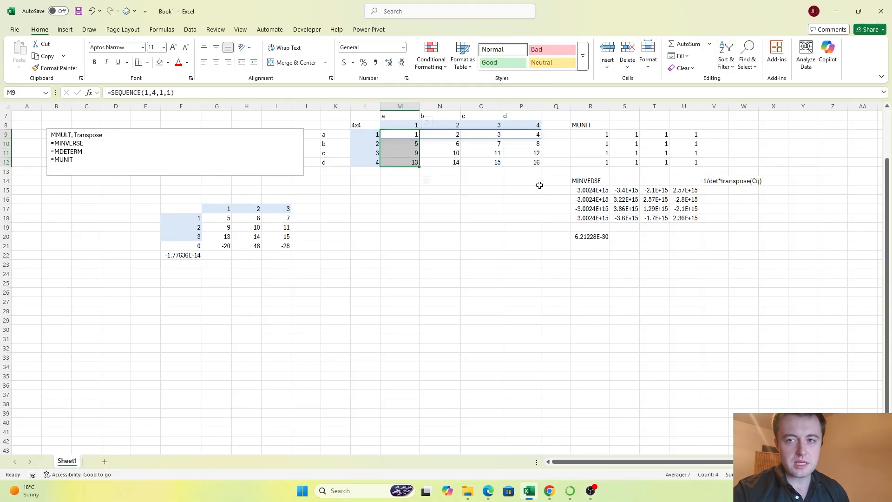
pyautogui.click(564, 136)
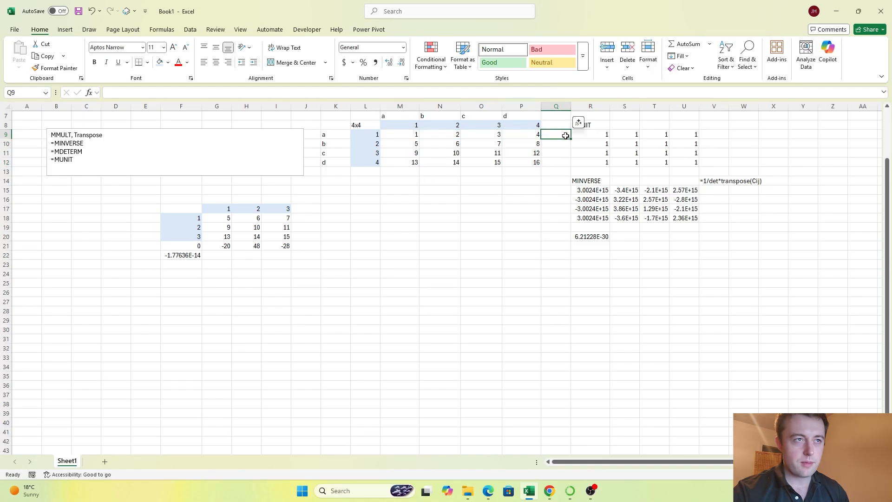
pyautogui.press('Down')
pyautogui.press('Left')
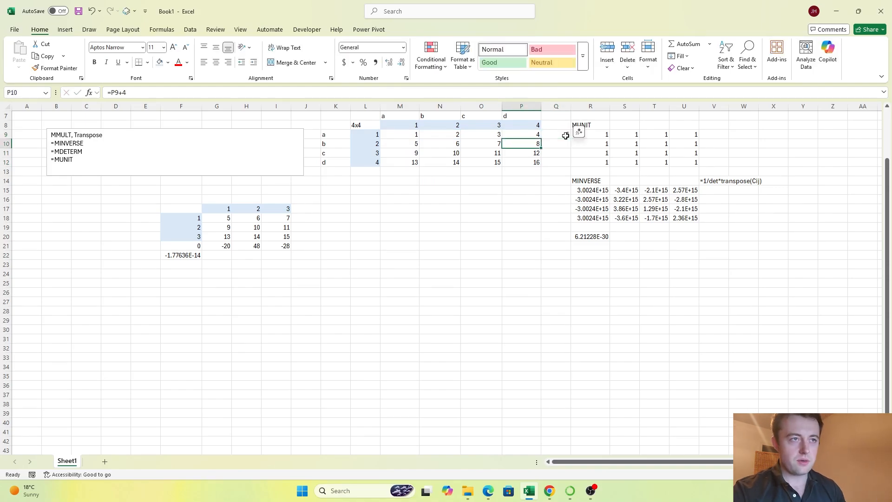
pyautogui.hotkey('ctrl', 'c')
pyautogui.press('Right')
pyautogui.hotkey('ctrl', 'v')
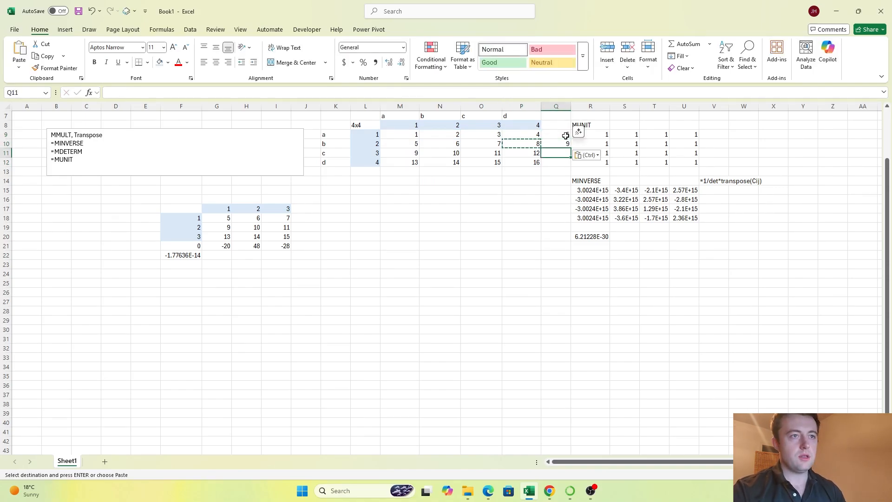
pyautogui.hotkey('ctrl', 'c')
pyautogui.press('Down')
pyautogui.hotkey('shift', 'Down')
pyautogui.hotkey('ctrl', 'v')
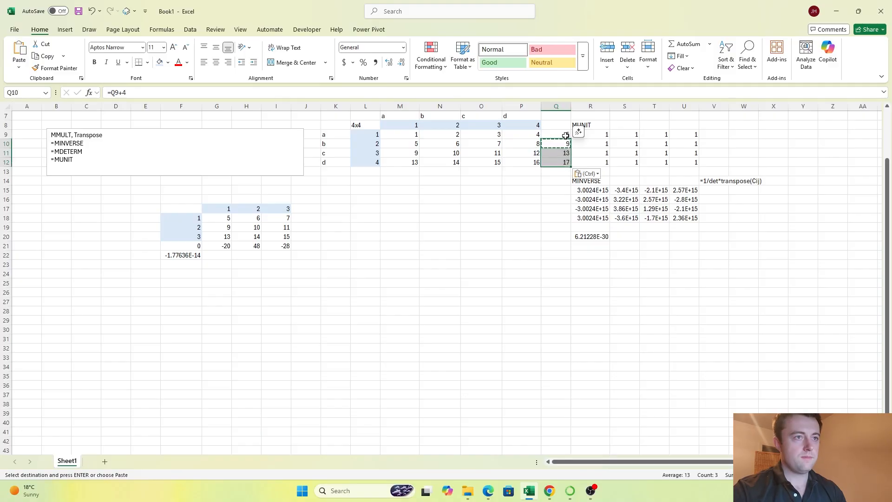
pyautogui.press('Up')
pyautogui.press('Escape')
# Step: Highlight the added column Q9:Q12 together with the first matrix column M9:M12 to compare them
pyautogui.click(565, 135)
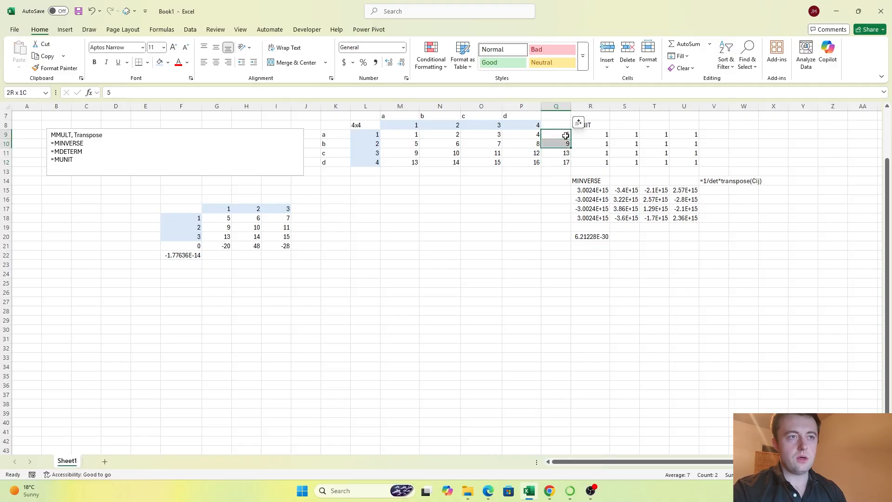
pyautogui.hotkey('ctrl', 'shift', 'Down')
pyautogui.hotkey('ctrl', 'shift', 'Down')
pyautogui.hotkey('ctrl', 'shift', 'Up')
pyautogui.scroll(2, 566, 135)
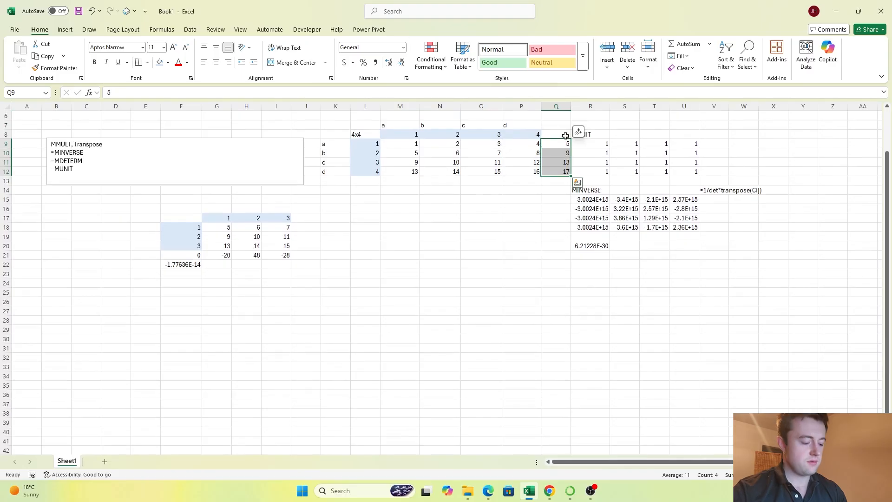
pyautogui.moveTo(414, 144); pyautogui.dragTo(412, 172)
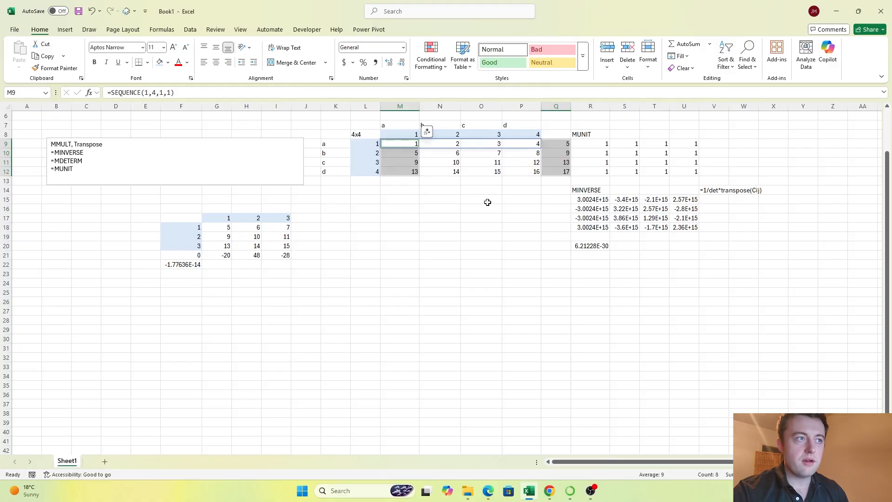
pyautogui.click(390, 124)
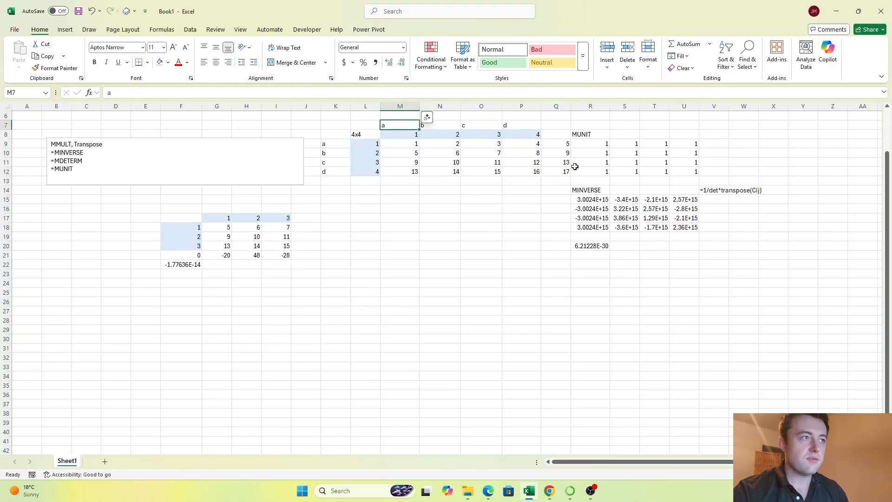
# Step: Clear the added fifth column from Q9:Q12
pyautogui.moveTo(563, 144); pyautogui.dragTo(563, 176)
pyautogui.press('Delete')
pyautogui.press('Up')
pyautogui.press('Up')
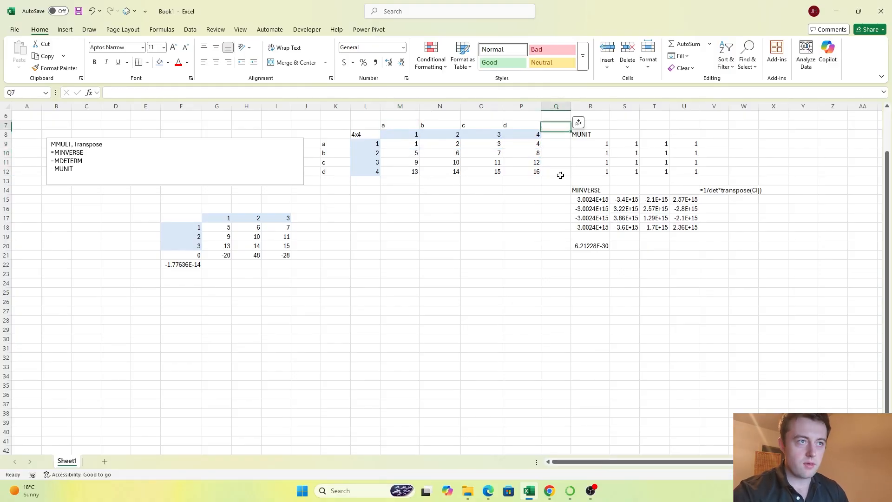
# Step: Clear the letter labels from the matrix columns in M7:P7 and the matrix rows in K9:K12
pyautogui.press('Left')
pyautogui.hotkey('ctrl', 'shift', 'Left')
pyautogui.hotkey('ctrl', 'Left')
pyautogui.press('Right')
pyautogui.press('Right')
pyautogui.press('Right')
pyautogui.press('Right')
pyautogui.press('Right')
pyautogui.press('Right')
pyautogui.press('Right')
pyautogui.press('Right')
pyautogui.press('Right')
pyautogui.press('Right')
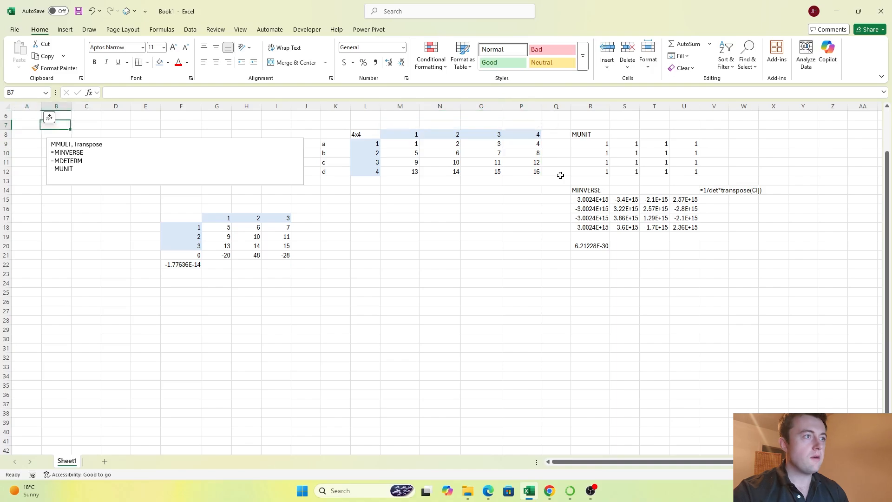
pyautogui.press('Down')
pyautogui.press('Down')
pyautogui.hotkey('ctrl', 'shift', 'Down')
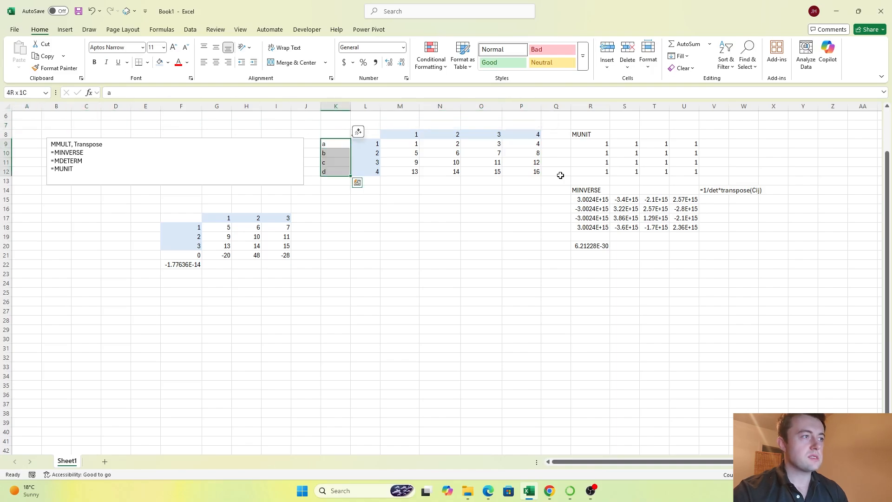
pyautogui.press('Delete')
# Step: Select F22 to review the MDETERM formula of the 3x3 matrix
pyautogui.press('Down')
pyautogui.press('Down')
pyautogui.press('Down')
pyautogui.press('Down')
pyautogui.press('Down')
pyautogui.hotkey('ctrl', 'Down')
pyautogui.hotkey('ctrl', 'Up')
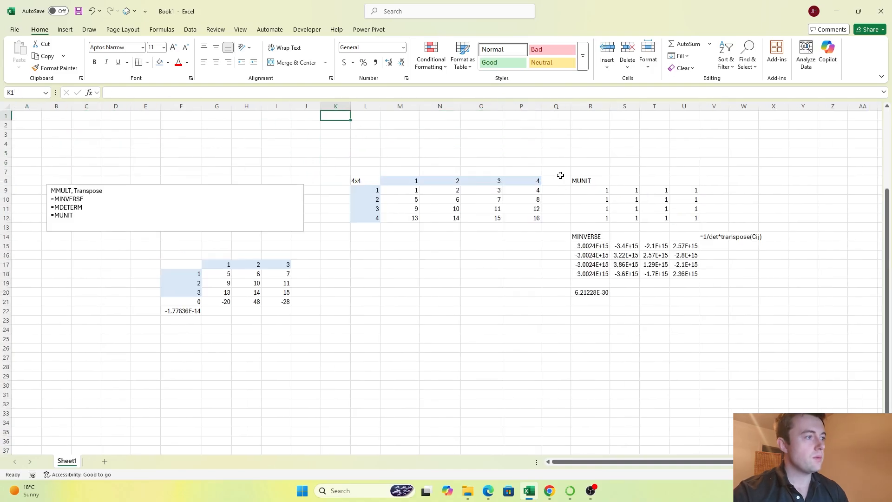
pyautogui.scroll(-2, 463, 302)
pyautogui.scroll(1, 352, 255)
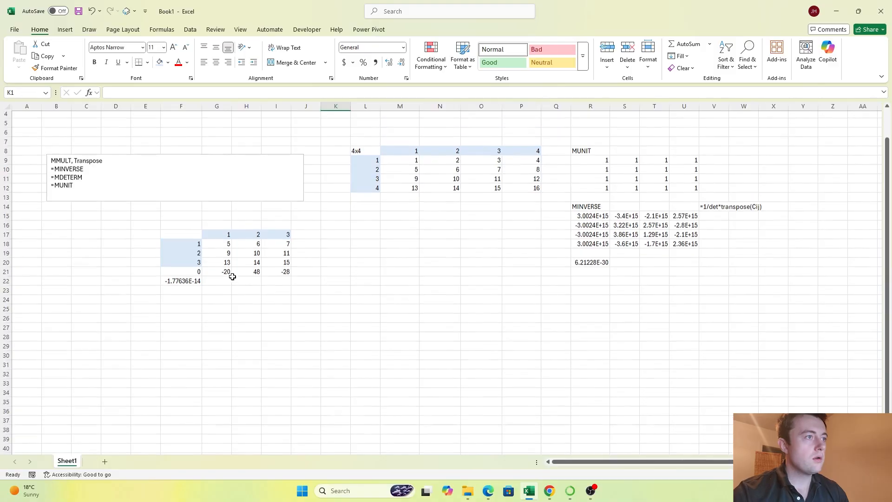
pyautogui.click(182, 283)
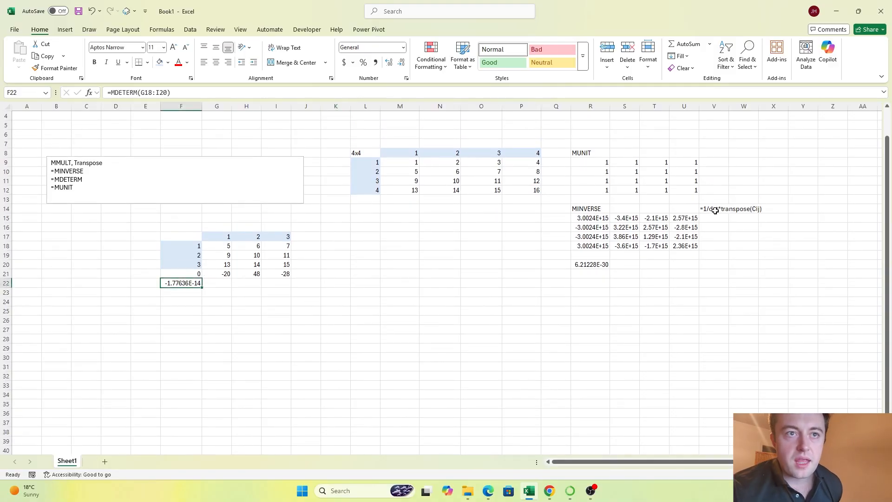
# Step: Label the 4x4 determinant result by entering the text =MDETERM in R19
pyautogui.click(588, 255)
pyautogui.write('DETERM')
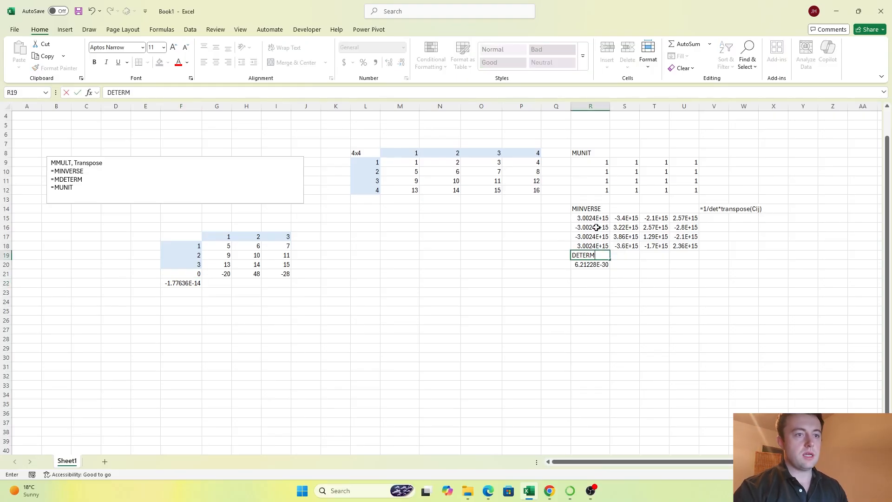
pyautogui.press('Up')
pyautogui.press('Down')
pyautogui.press('F2')
pyautogui.press('Home')
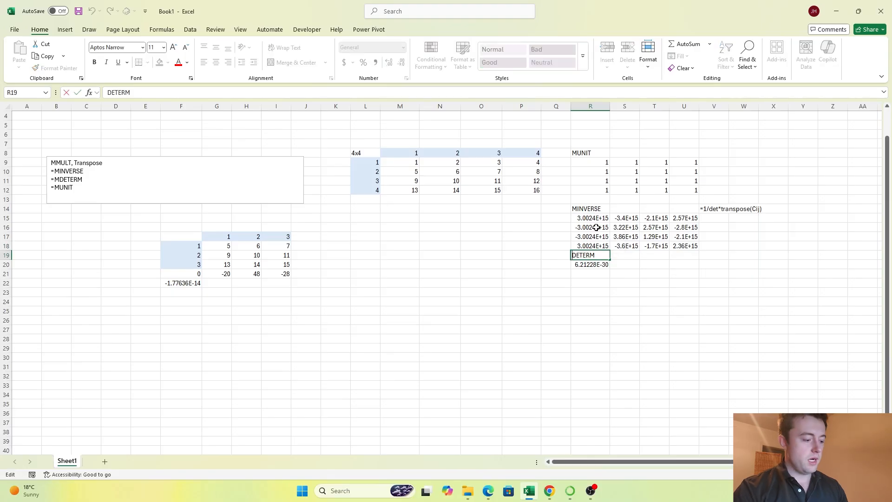
pyautogui.write('=M')
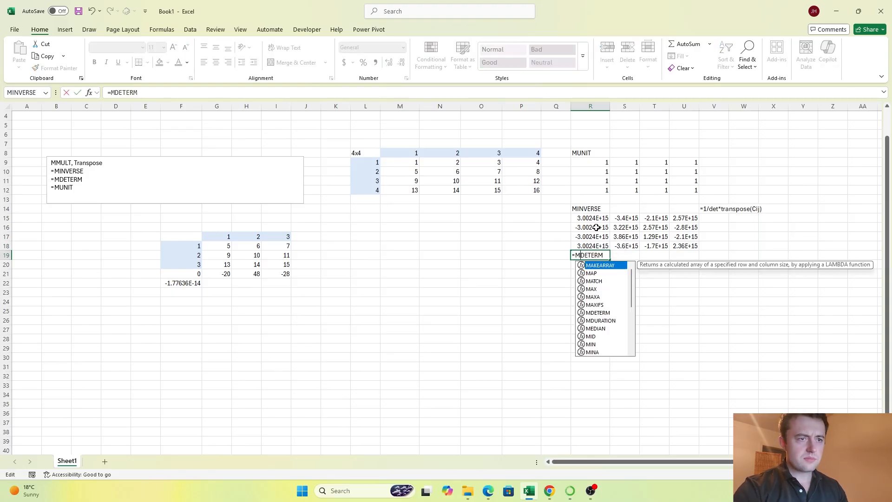
pyautogui.press('Escape')
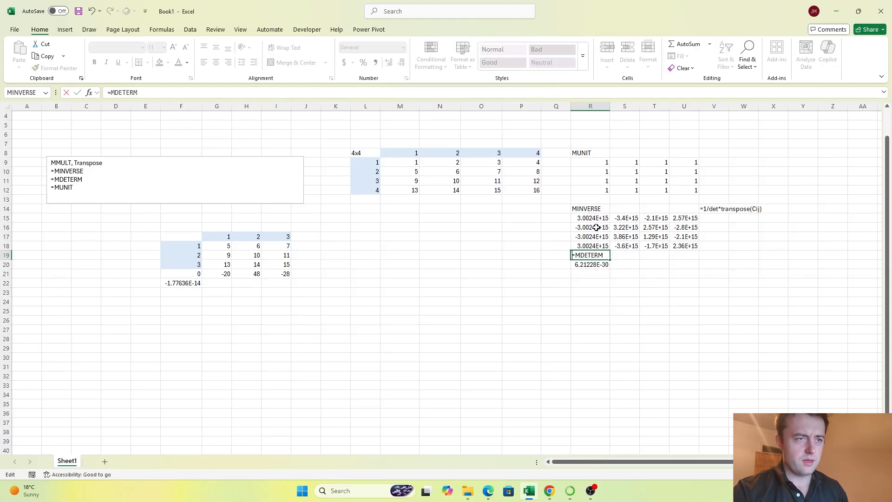
pyautogui.press('Return')
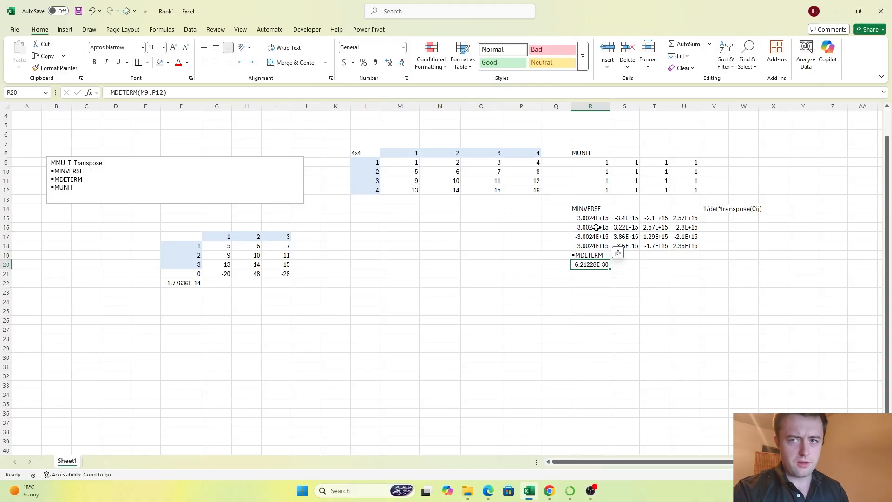
# Step: Remove the equals sign from the label in R19 so that it reads MDETERM
pyautogui.press('Up')
pyautogui.press('F2')
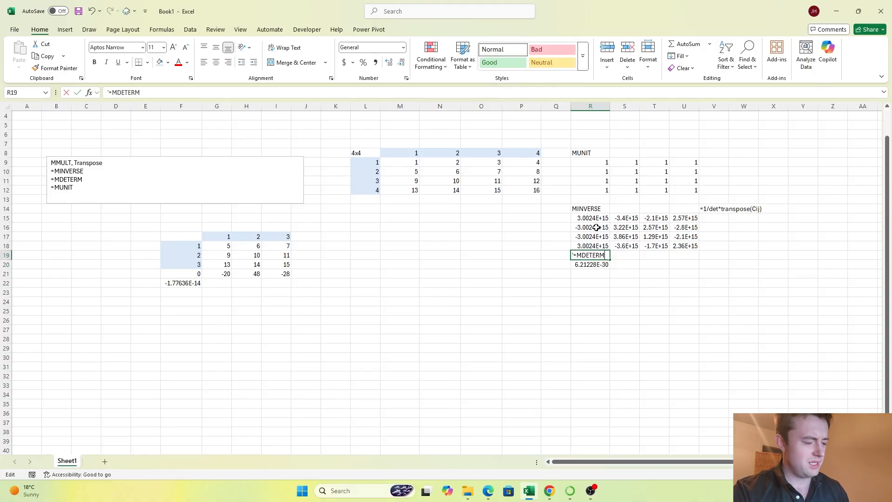
pyautogui.press('BackSpace')
pyautogui.press('BackSpace')
pyautogui.press('Return')
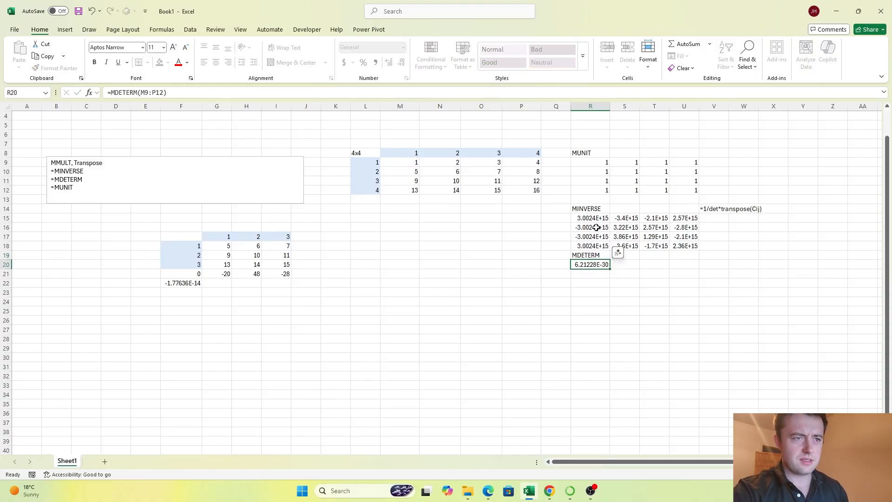
# Step: Move the MDETERM label and its result from R19:R20 one row down to R20:R21
pyautogui.press('Up')
pyautogui.press('Down')
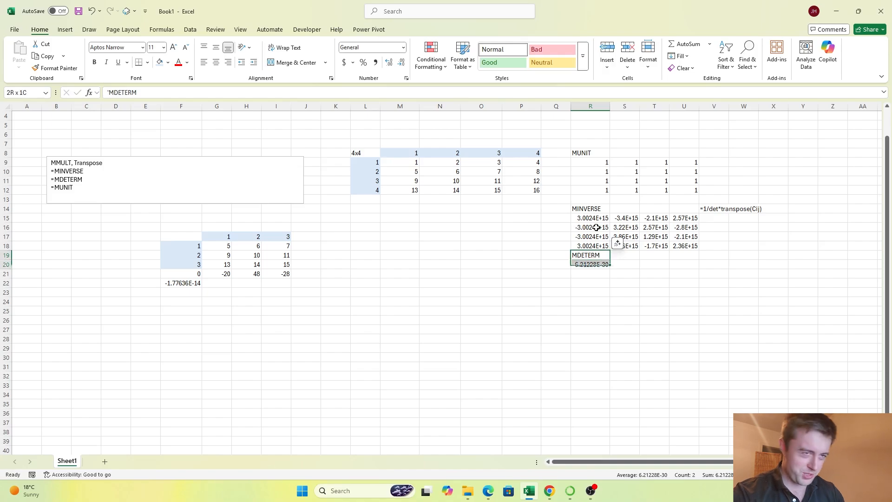
pyautogui.hotkey('ctrl', 'c')
pyautogui.hotkey('ctrl', 'v')
pyautogui.press('Return')
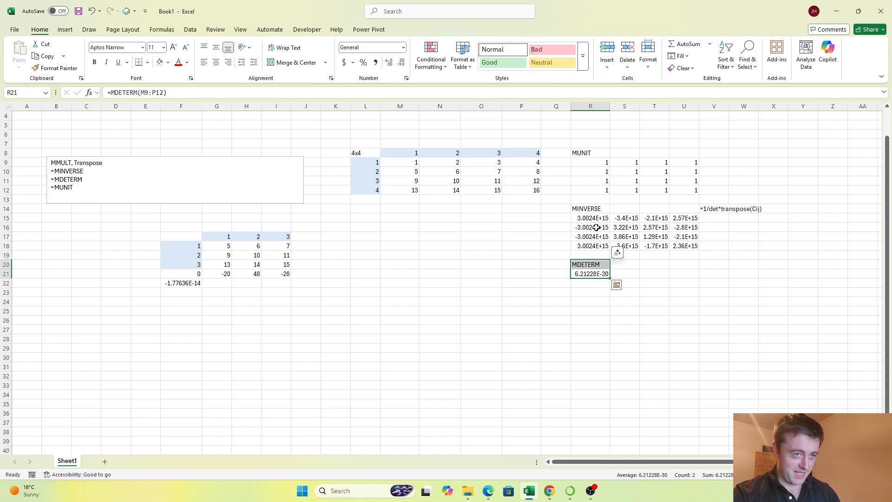
# Step: Calculate the determinant of the 2x2 minor in K19 with =MDETERM(H19:I20)
pyautogui.press('Up')
pyautogui.press('Left')
pyautogui.press('Left')
pyautogui.press('Left')
pyautogui.press('Left')
pyautogui.press('Left')
pyautogui.press('Left')
pyautogui.press('Left')
pyautogui.press('Up')
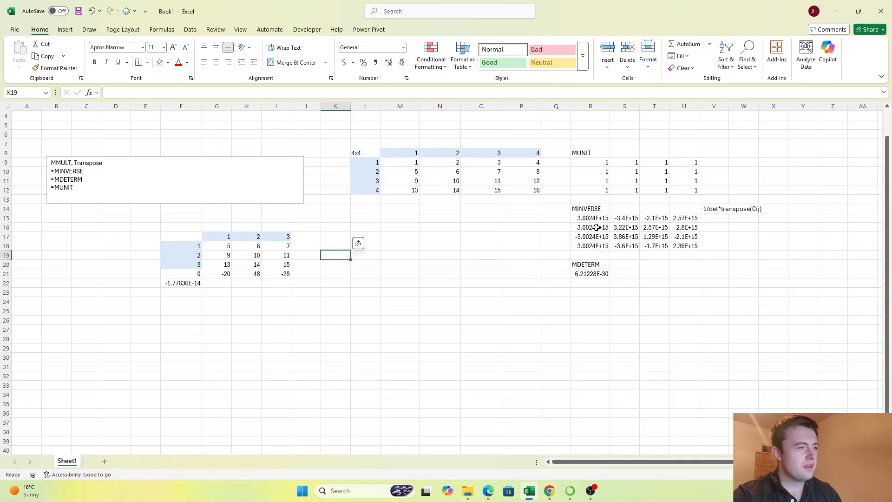
pyautogui.press('Left')
pyautogui.press('Left')
pyautogui.press('Left')
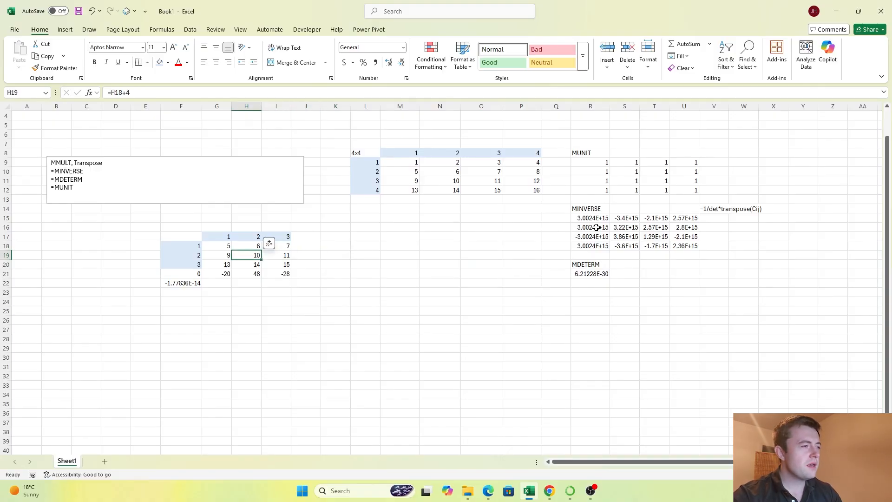
pyautogui.press('Right')
pyautogui.press('Right')
pyautogui.press('Right')
pyautogui.write('=DT')
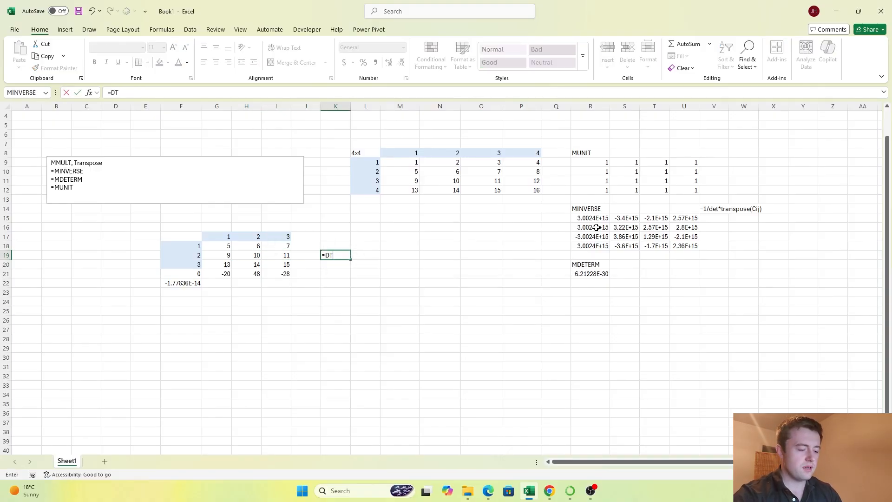
pyautogui.write('MDETERM(')
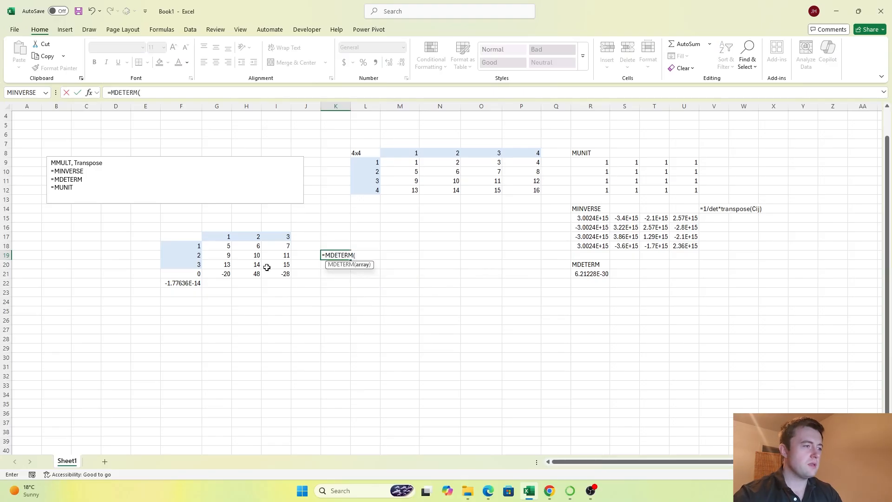
pyautogui.moveTo(250, 258); pyautogui.dragTo(278, 266)
pyautogui.press('Return')
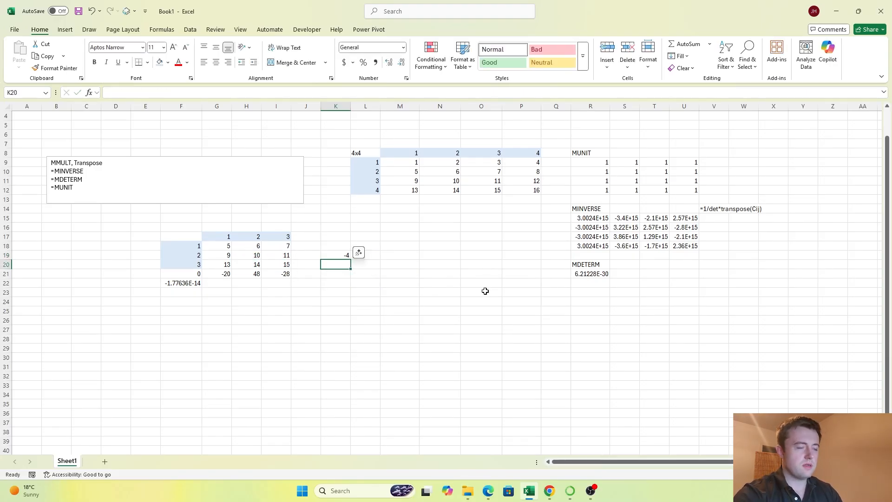
# Step: Compare the K19 determinant and its minor H19:I20 with the cofactor formula in H21
pyautogui.press('Up')
pyautogui.press('Left')
pyautogui.press('Right')
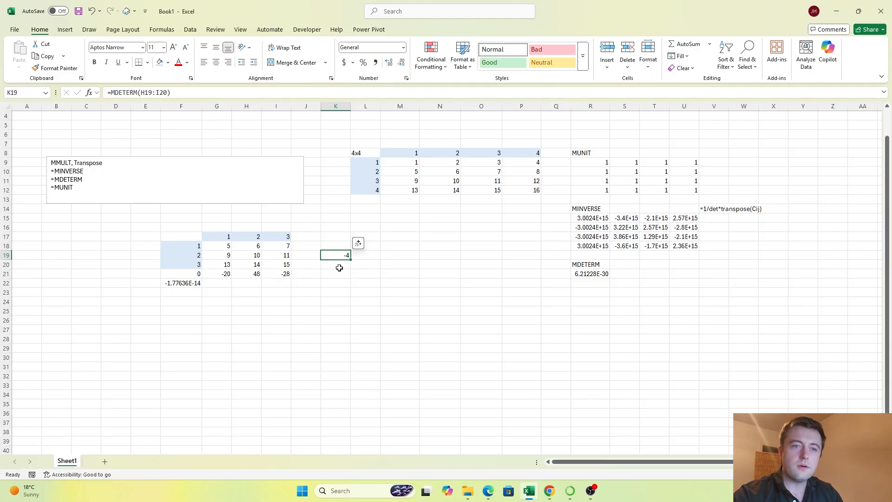
pyautogui.moveTo(256, 256); pyautogui.dragTo(278, 264)
pyautogui.click(255, 279)
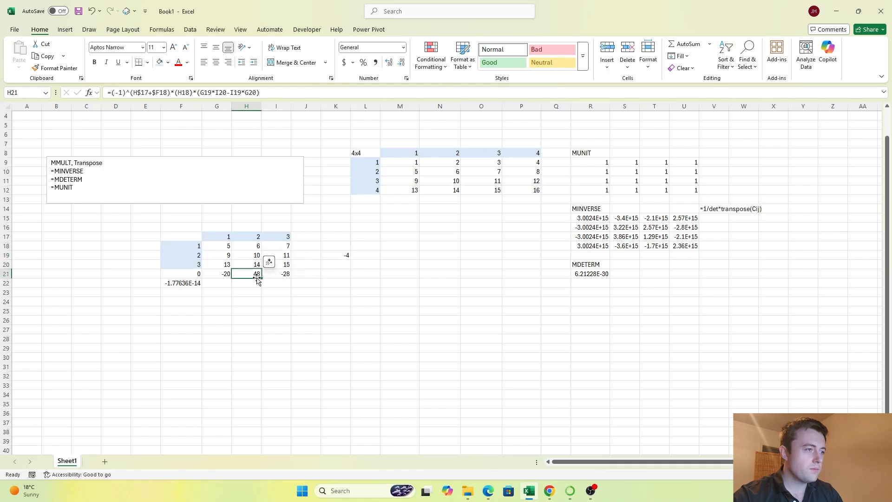
pyautogui.click(227, 282)
pyautogui.click(364, 257)
# Step: Clear the trial minor determinant from K19
pyautogui.click(344, 256)
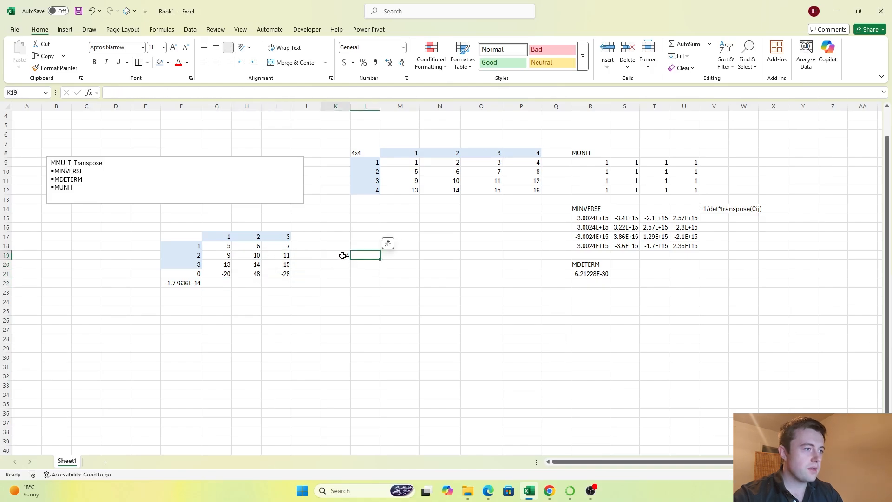
pyautogui.press('Left')
pyautogui.press('Down')
pyautogui.press('Down')
pyautogui.press('Down')
# Step: Copy the cofactor expansion formulas from G21:I21 into G22:I22
pyautogui.press('Up')
pyautogui.press('Up')
pyautogui.press('Left')
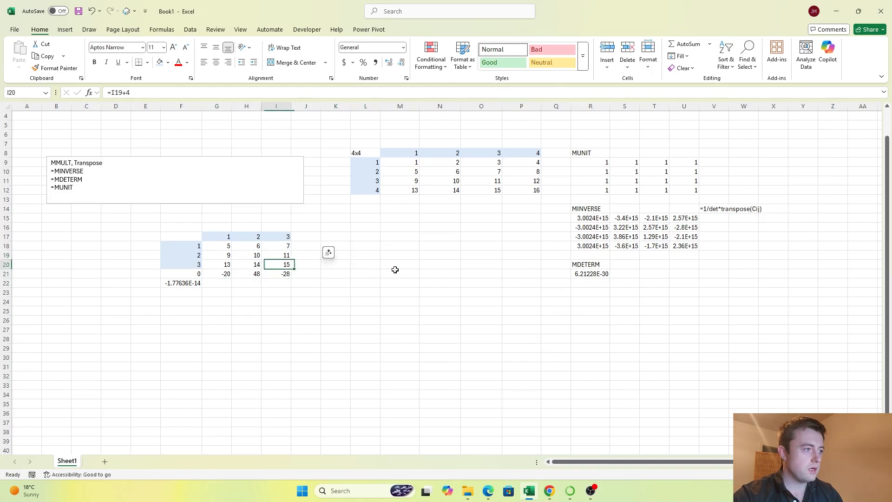
pyautogui.press('Down')
pyautogui.hotkey('ctrl', 'shift', 'Left')
pyautogui.hotkey('shift', 'Right')
pyautogui.hotkey('ctrl', 'c')
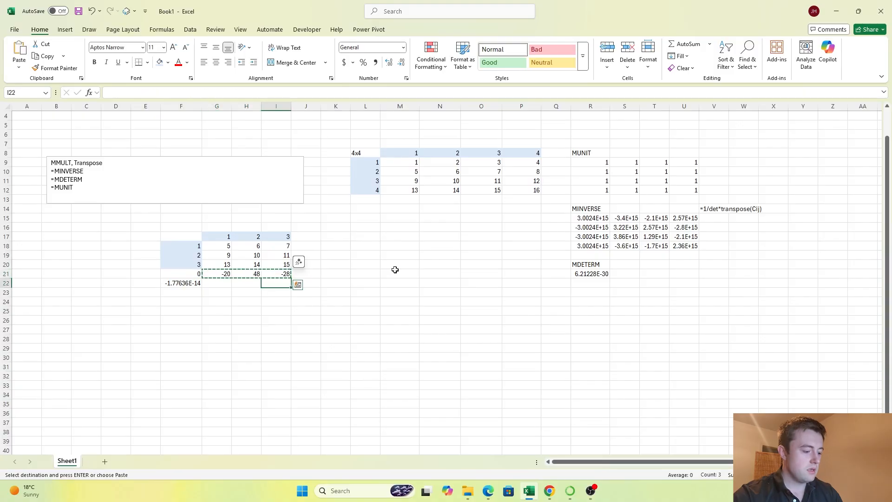
pyautogui.press('Down')
pyautogui.press('Return')
# Step: Replace the formula in G22 with =G18*MDETERM(H19:I20)
pyautogui.press('Left')
pyautogui.press('Right')
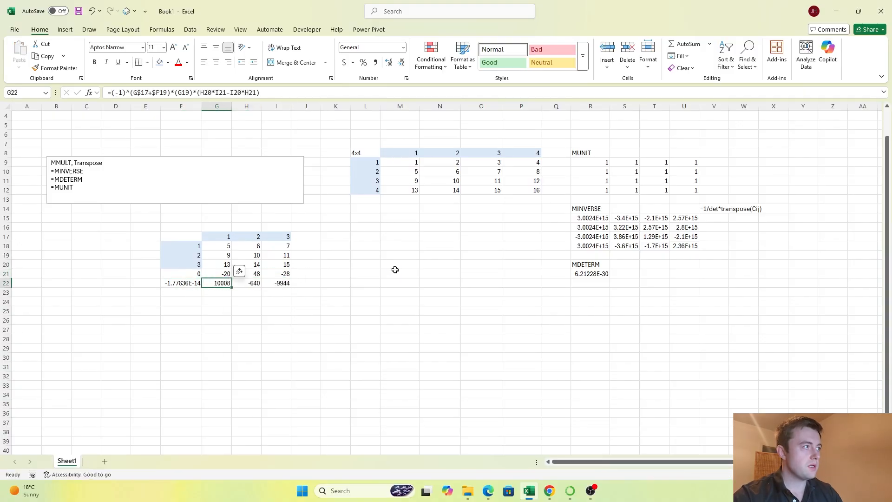
pyautogui.press('F2')
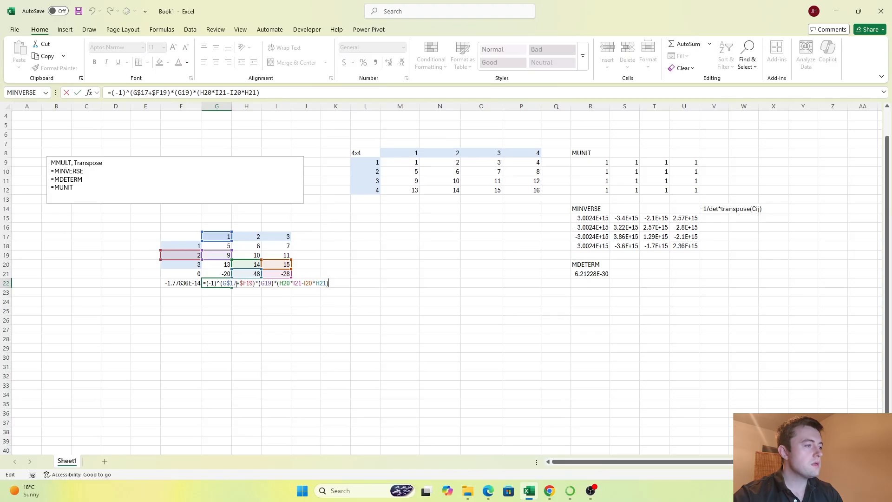
pyautogui.moveTo(206, 283); pyautogui.dragTo(347, 285)
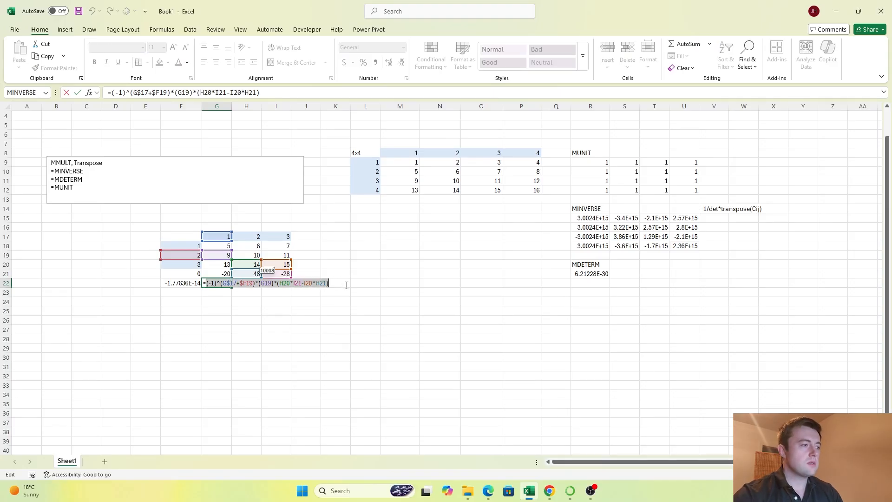
pyautogui.write('=')
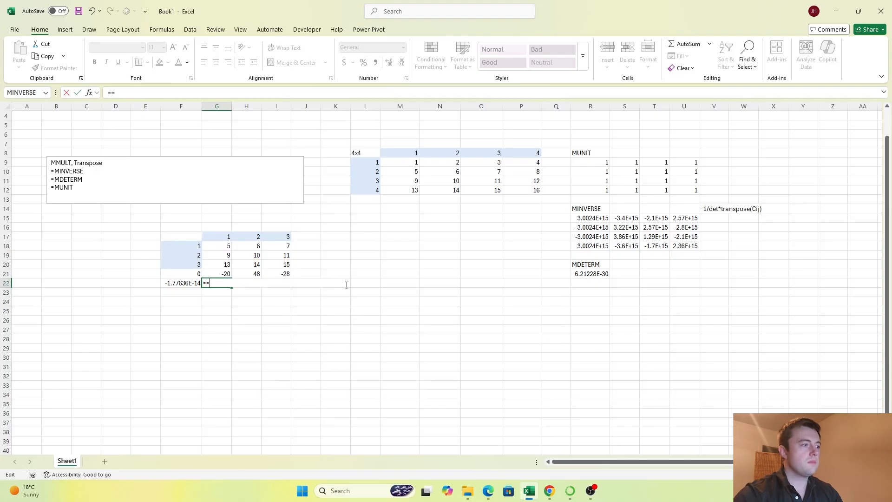
pyautogui.click(223, 244)
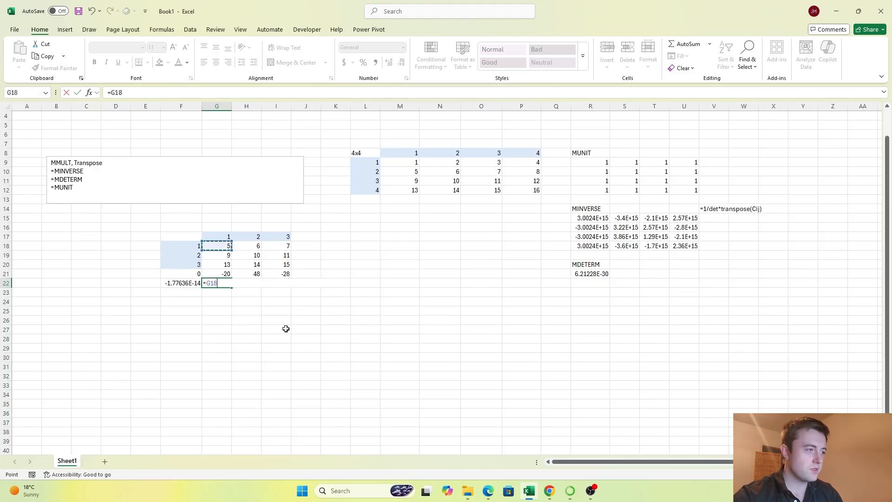
pyautogui.write('*')
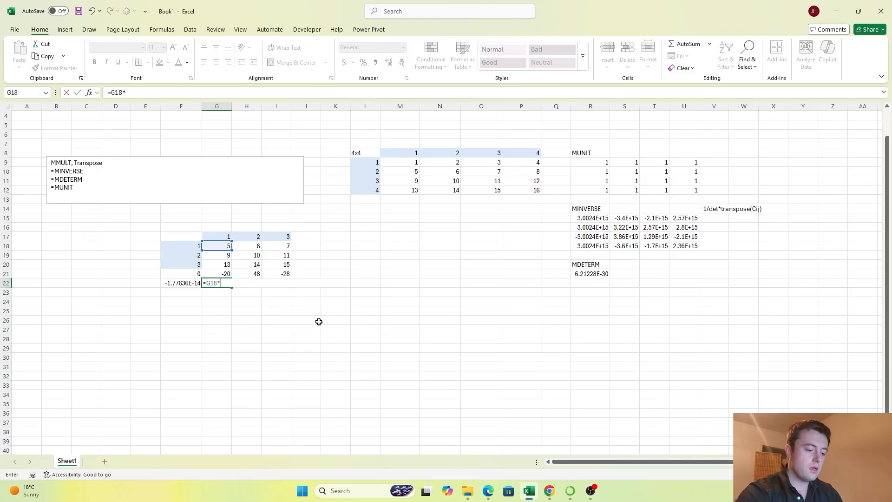
pyautogui.write('MDETERM*(')
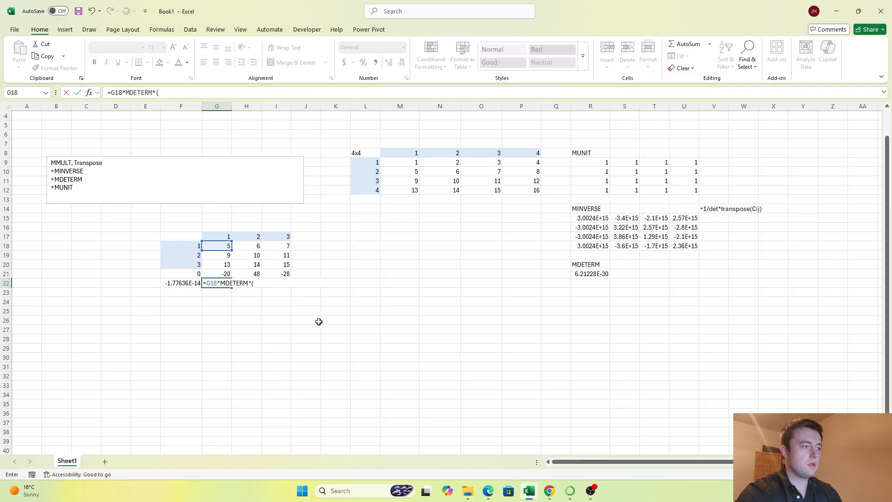
pyautogui.press('BackSpace')
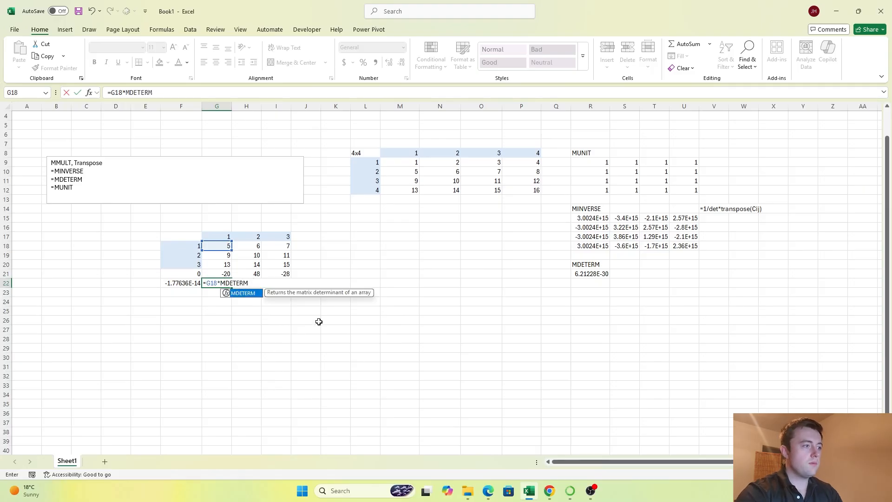
pyautogui.write('(')
pyautogui.moveTo(248, 256); pyautogui.dragTo(284, 265)
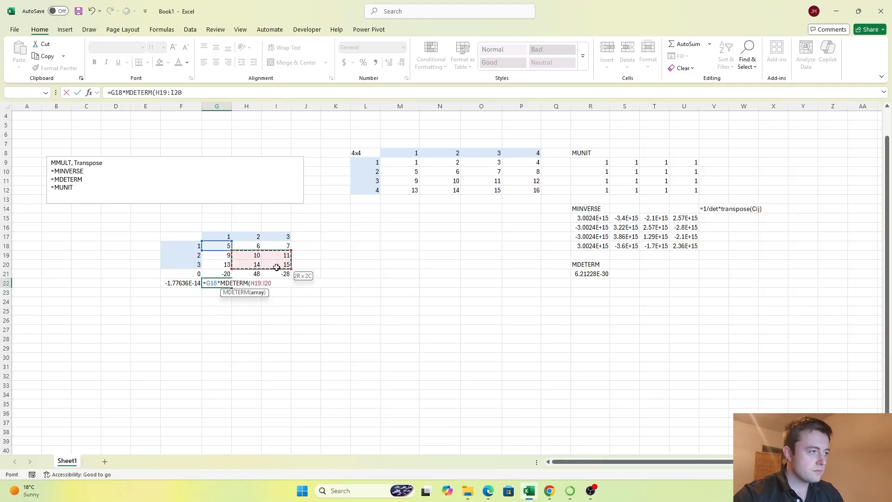
pyautogui.press('Return')
pyautogui.press('Up')
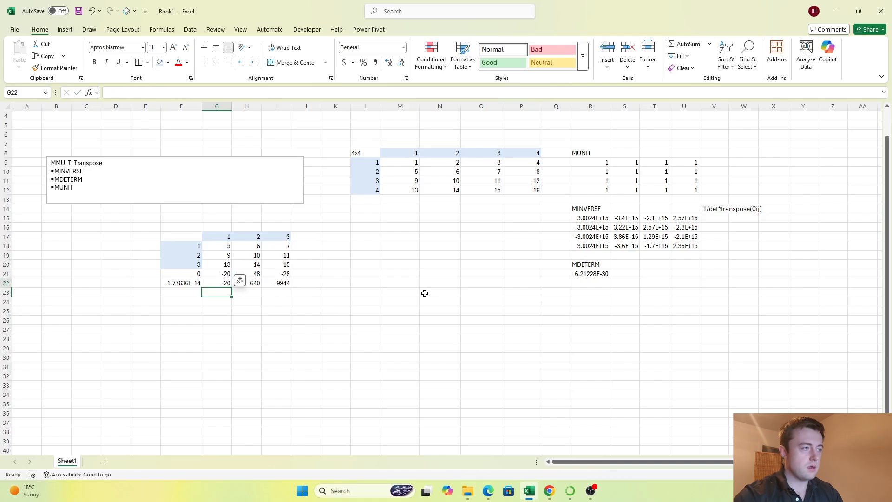
# Step: Clear the copied cofactor formulas from H22:I22
pyautogui.press('Right')
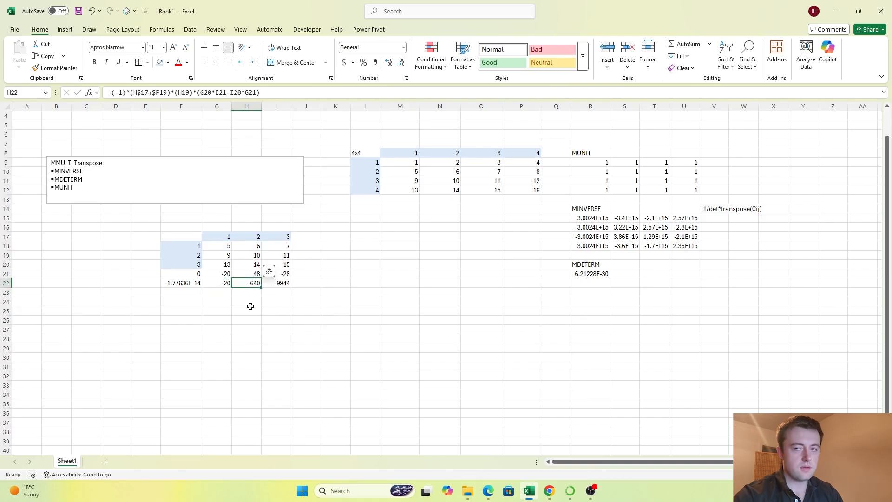
pyautogui.hotkey('shift', 'Right')
pyautogui.press('Delete')
# Step: Examine the minor for the second column by highlighting G19:G20 and I19:I20 in the 3x3 matrix
pyautogui.press('Left')
pyautogui.press('Left')
pyautogui.press('Right')
pyautogui.press('Right')
pyautogui.press('Up')
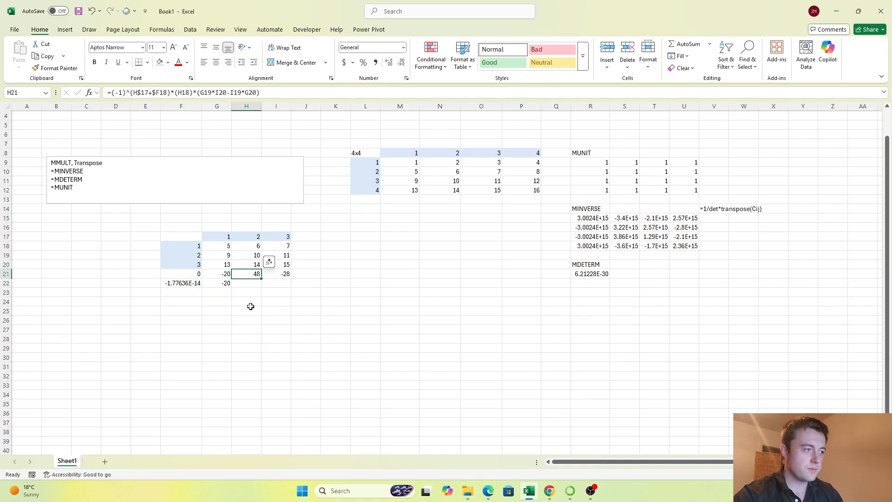
pyautogui.press('Up')
pyautogui.press('Up')
pyautogui.press('Left')
pyautogui.hotkey('shift', 'Down')
pyautogui.press('Right')
pyautogui.press('Right')
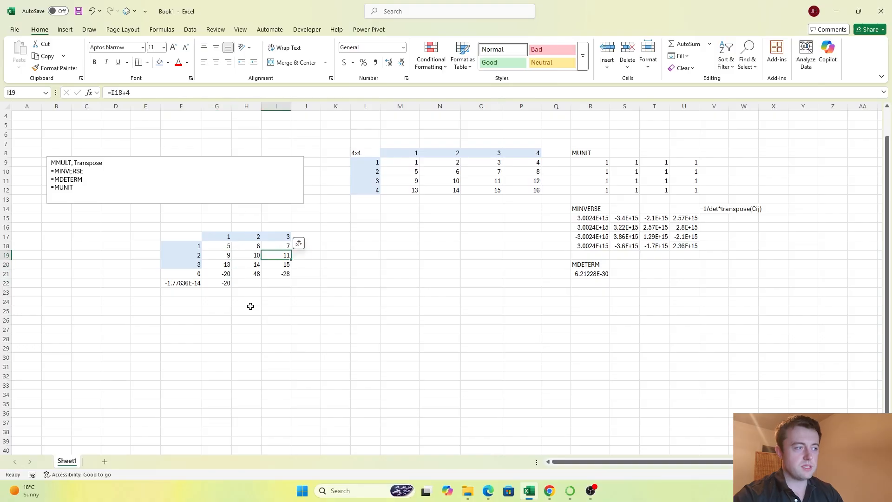
pyautogui.press('Right')
# Step: Compare the MDETERM-based formula in G22 with the cofactor formula in G21
pyautogui.press('Left')
pyautogui.hotkey('shift', 'Down')
pyautogui.press('Left')
pyautogui.press('Left')
pyautogui.press('Left')
pyautogui.press('Down')
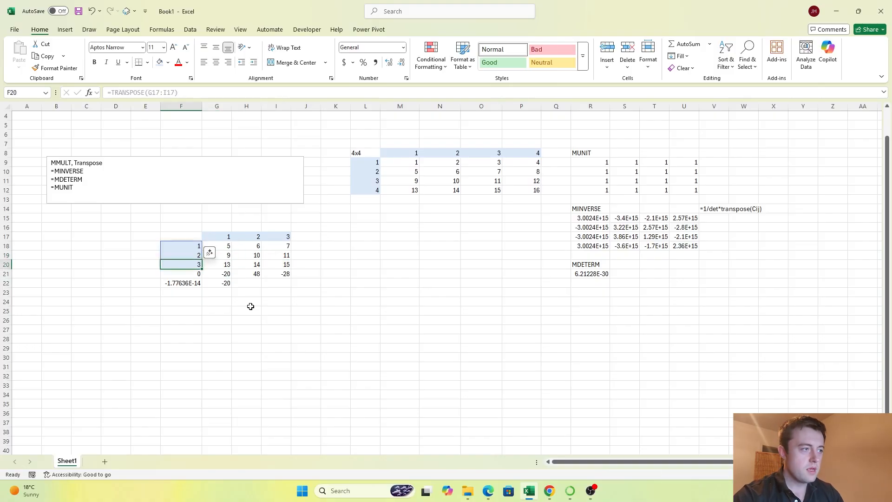
pyautogui.press('Down')
pyautogui.press('Right')
pyautogui.press('Down')
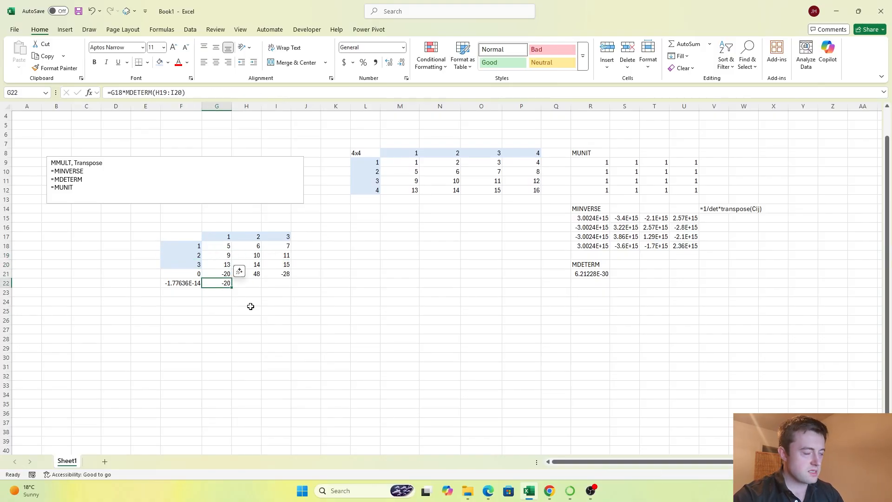
pyautogui.press('Up')
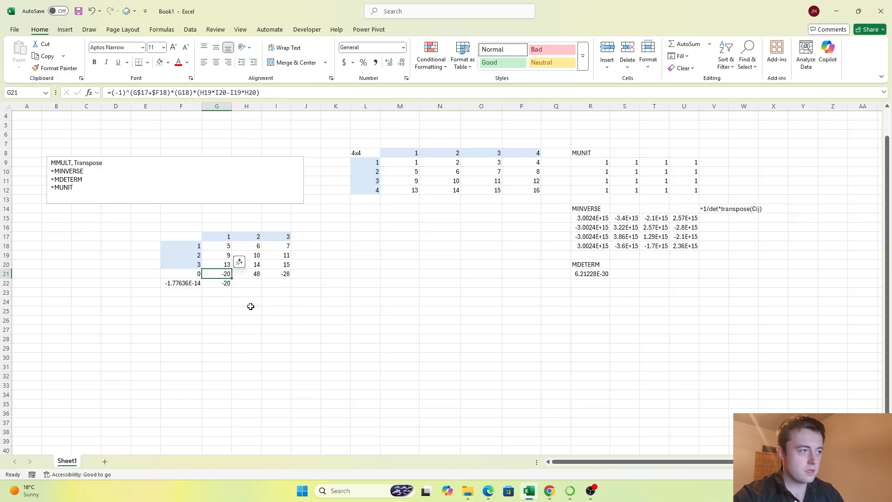
# Step: Compare the cofactor sum in F21 and the MDETERM formula in F22 with the individual terms in G21:I22
pyautogui.press('Right')
pyautogui.press('Down')
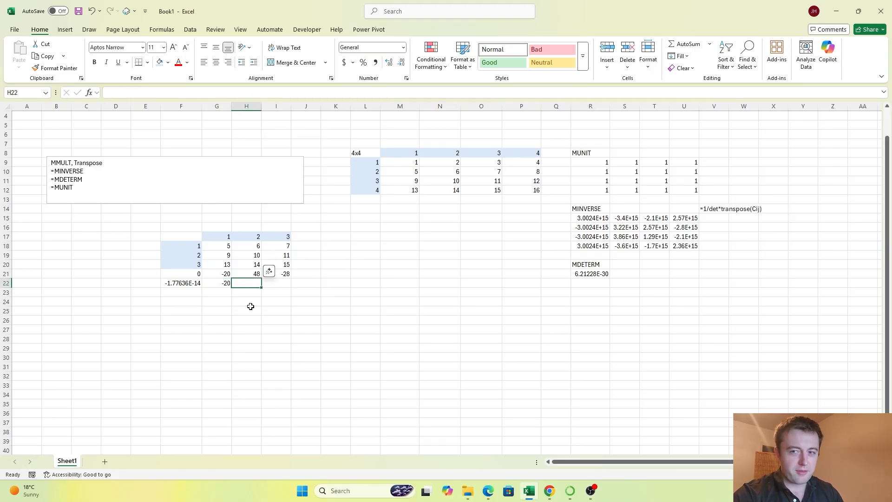
pyautogui.press('Left')
pyautogui.press('Left')
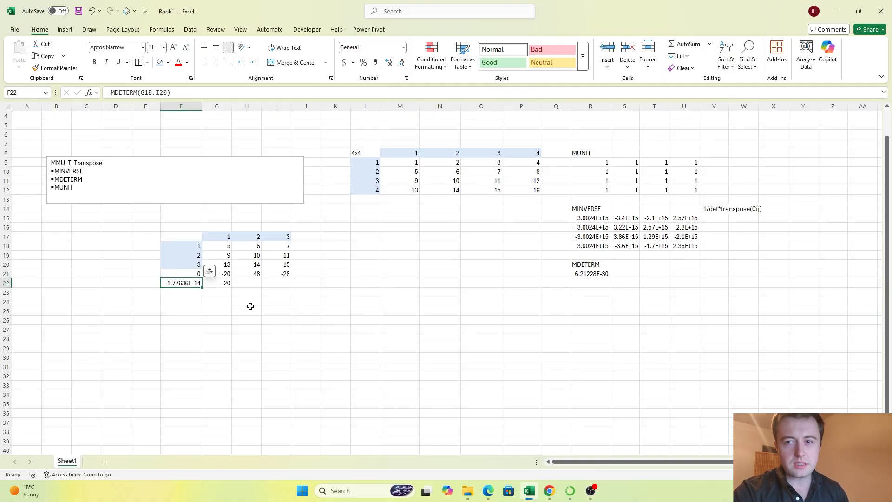
pyautogui.press('Right')
pyautogui.press('Left')
pyautogui.press('Left')
pyautogui.press('Right')
pyautogui.press('Right')
pyautogui.press('Right')
pyautogui.press('Left')
pyautogui.press('Left')
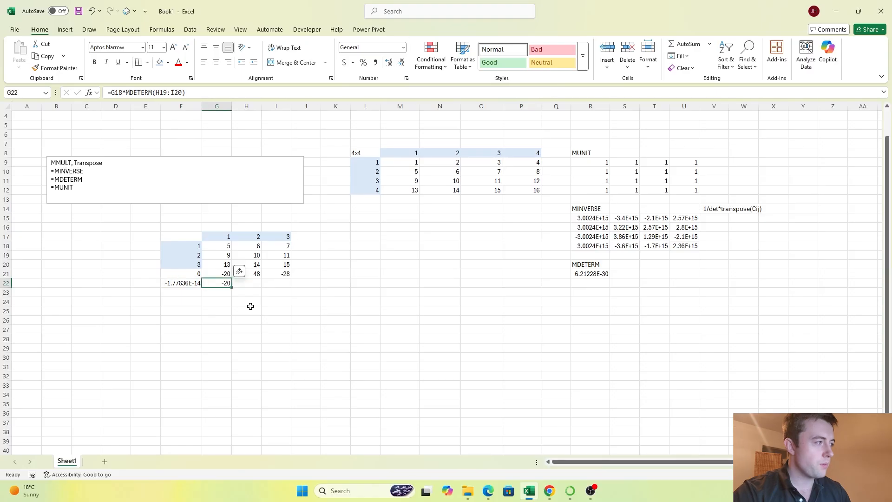
pyautogui.press('Up')
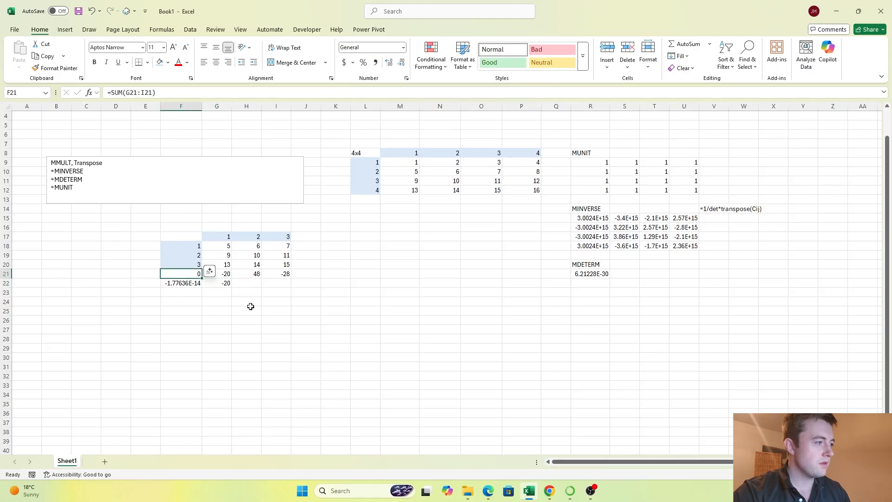
pyautogui.press('Right')
pyautogui.press('Right')
pyautogui.press('Right')
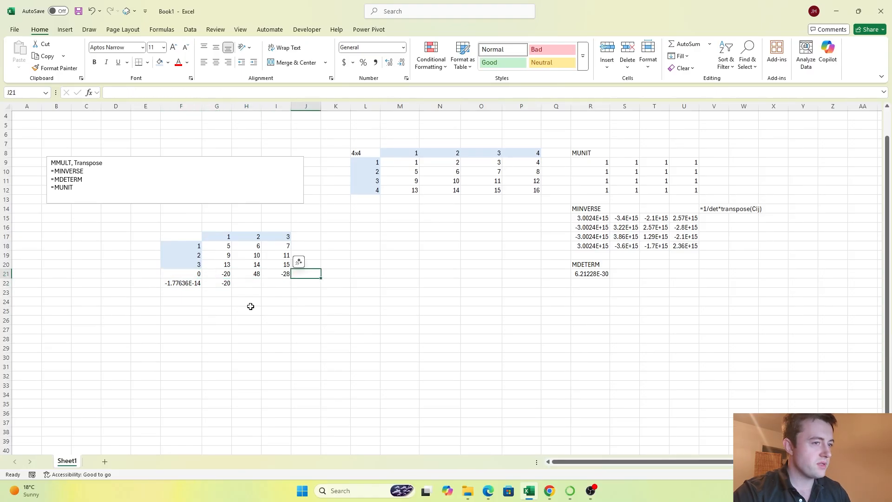
# Step: Review the MDETERM and MINVERSE results beside the 4x4 matrix, finishing on the empty cell L15 below the matrix
pyautogui.hotkey('ctrl', 'Right')
pyautogui.press('Up')
pyautogui.press('Right')
pyautogui.press('Left')
pyautogui.press('Down')
pyautogui.press('Up')
pyautogui.press('Up')
pyautogui.press('Up')
pyautogui.press('Up')
pyautogui.press('Up')
pyautogui.press('Up')
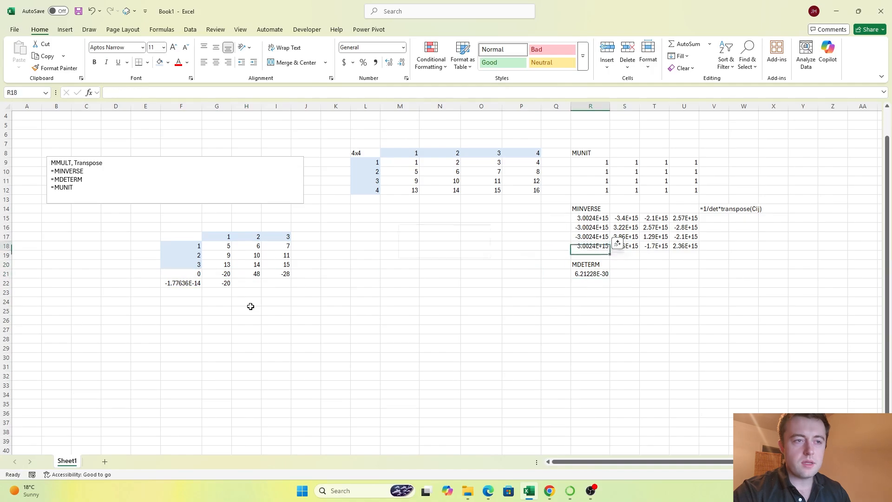
pyautogui.press('Up')
pyautogui.press('Up')
pyautogui.press('Left')
pyautogui.press('Left')
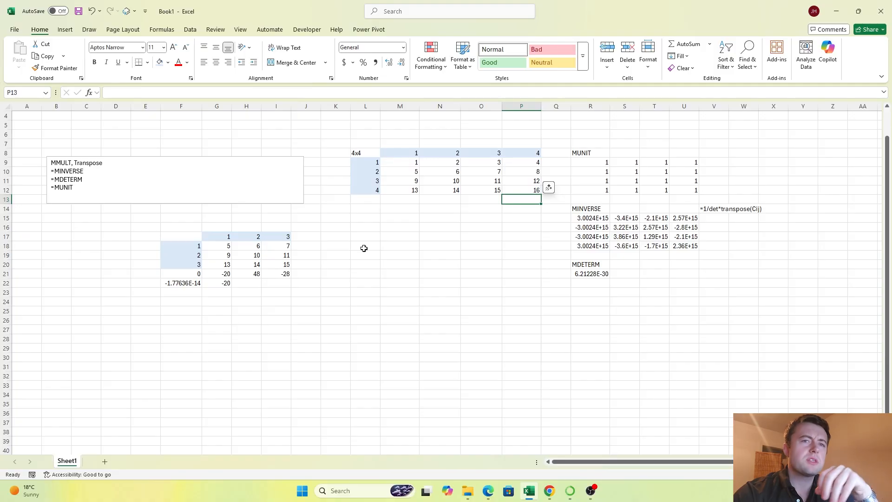
pyautogui.click(367, 218)
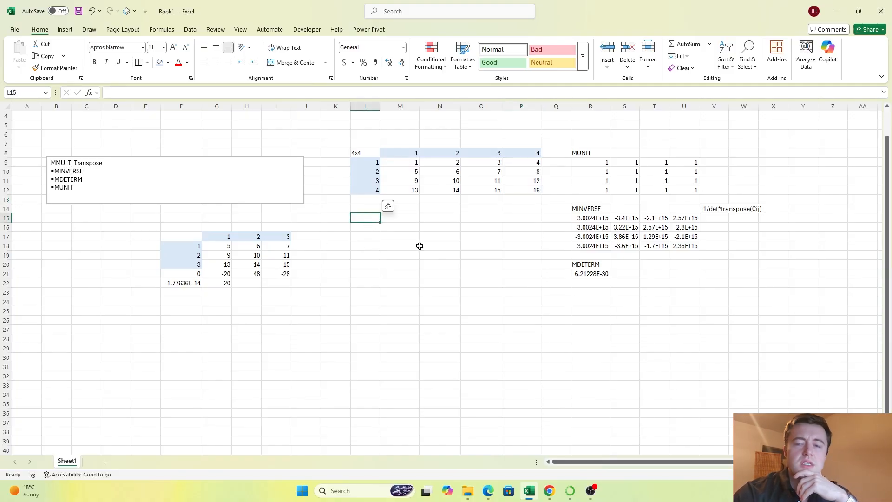